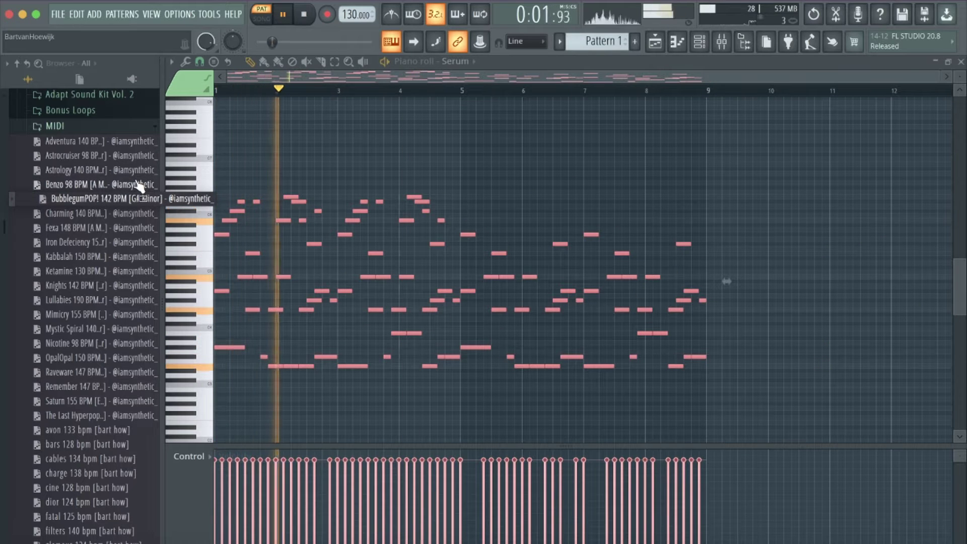
# Audition the files in the MIDI folder and load Iron Defeciency 155 BPM [A# Minor] into the Serum piano roll, filling eight bars.
pyautogui.press('Down')
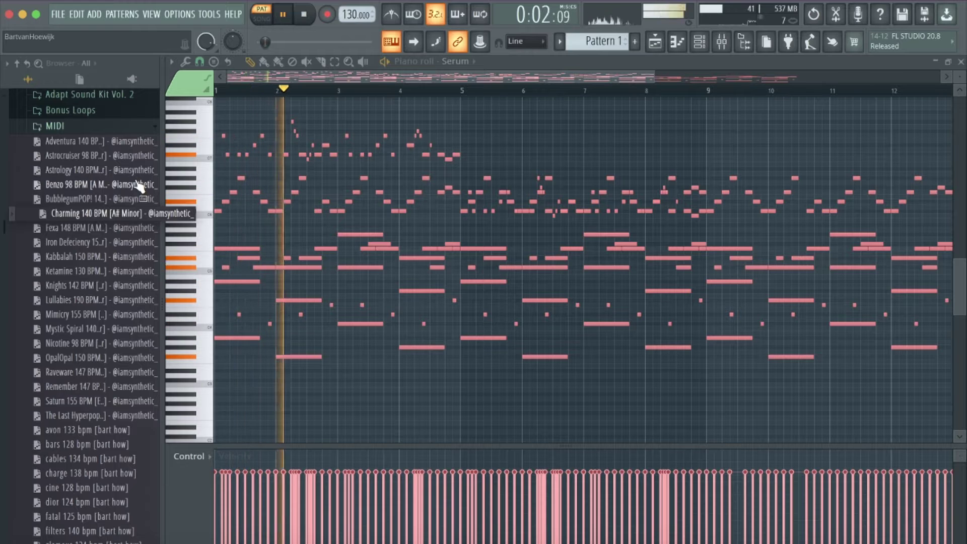
pyautogui.press('Down')
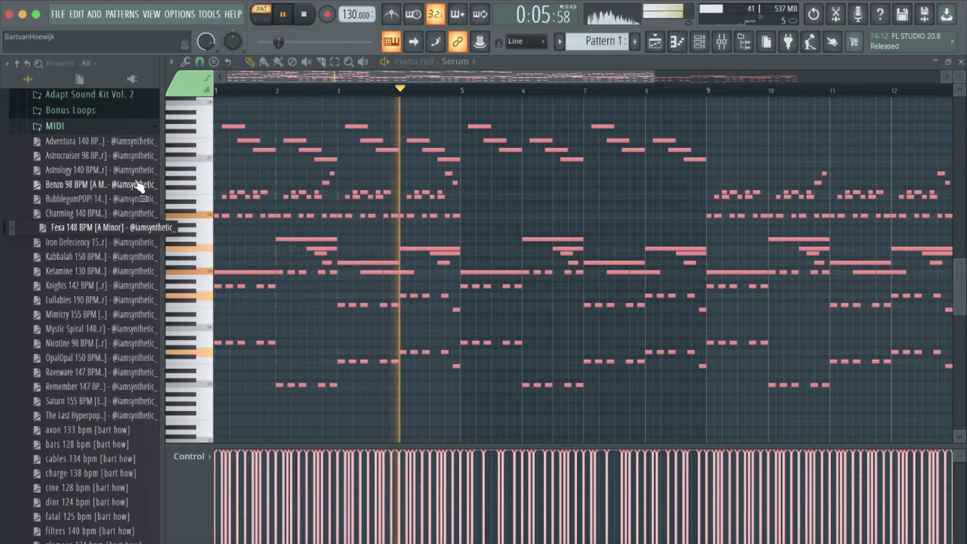
pyautogui.press('Down')
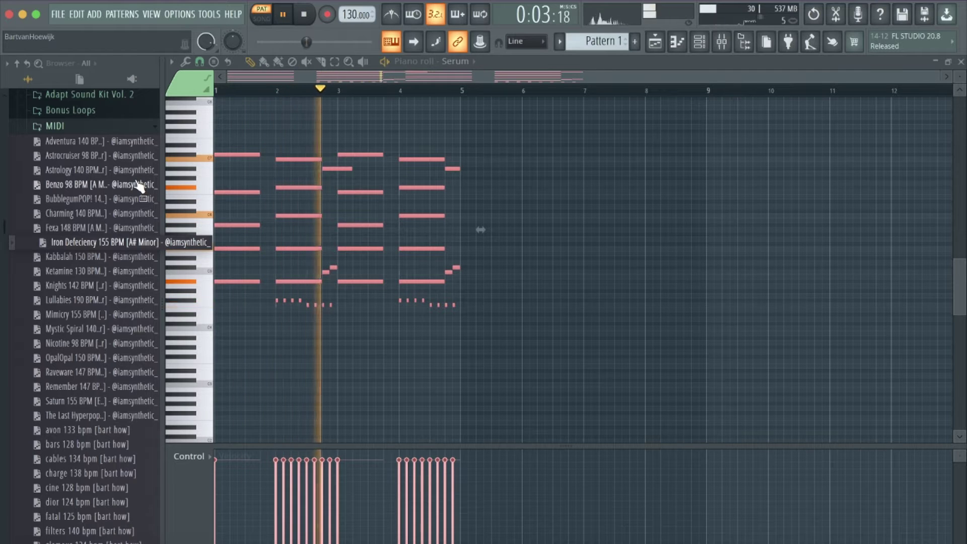
pyautogui.moveTo(139, 186); pyautogui.dragTo(388, 142)
# Add a second Serum channel to the channel rack with the bass preset BS - Fysius II.
pyautogui.click(699, 43)
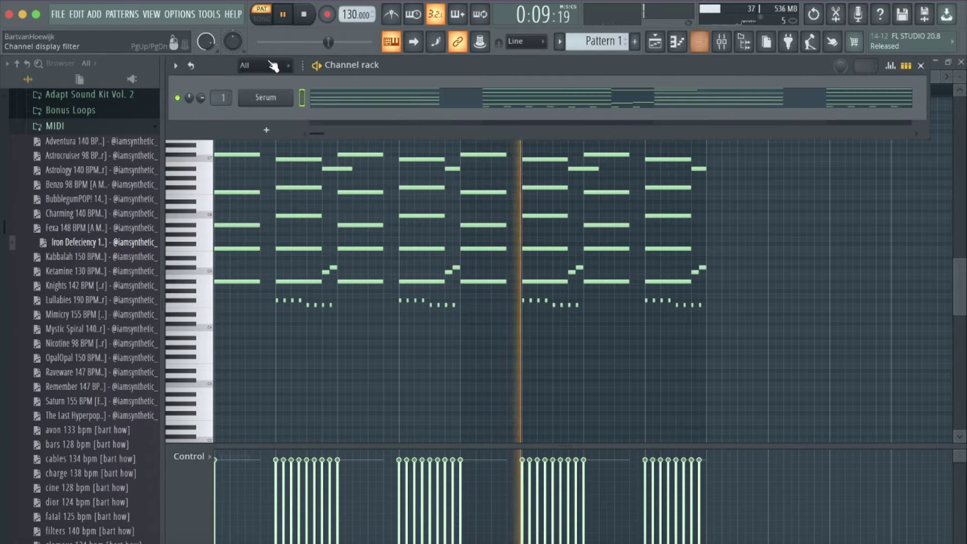
pyautogui.click(272, 97)
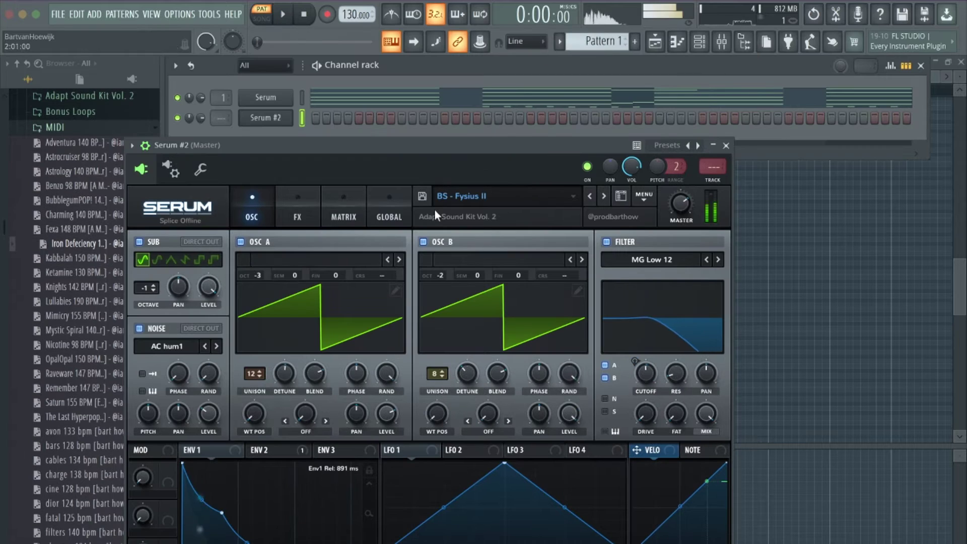
pyautogui.click(726, 145)
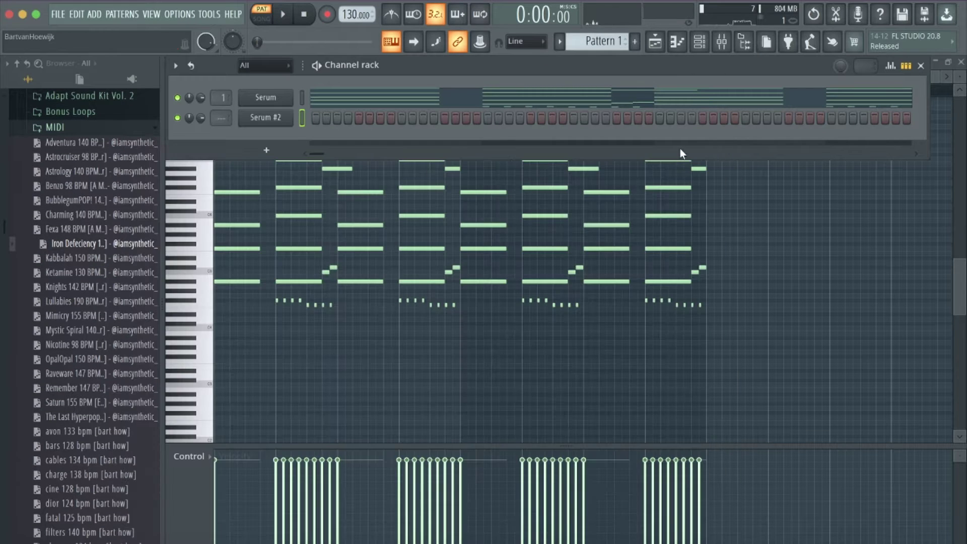
# Route Serum #2 to mixer track 2 and place short bass notes across eight bars in its piano roll, following the ghost chords.
pyautogui.moveTo(224, 117); pyautogui.dragTo(225, 113)
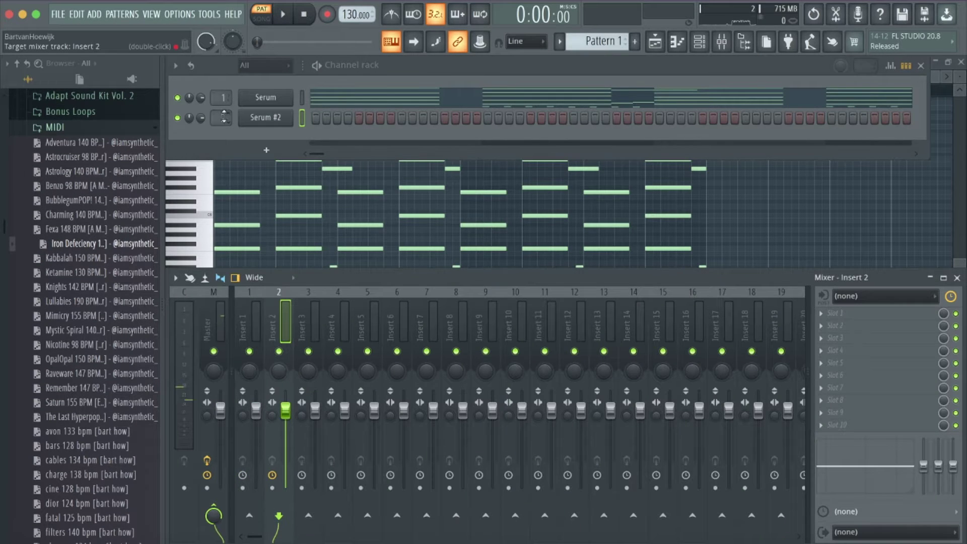
pyautogui.rightClick(269, 121)
pyautogui.click(319, 116)
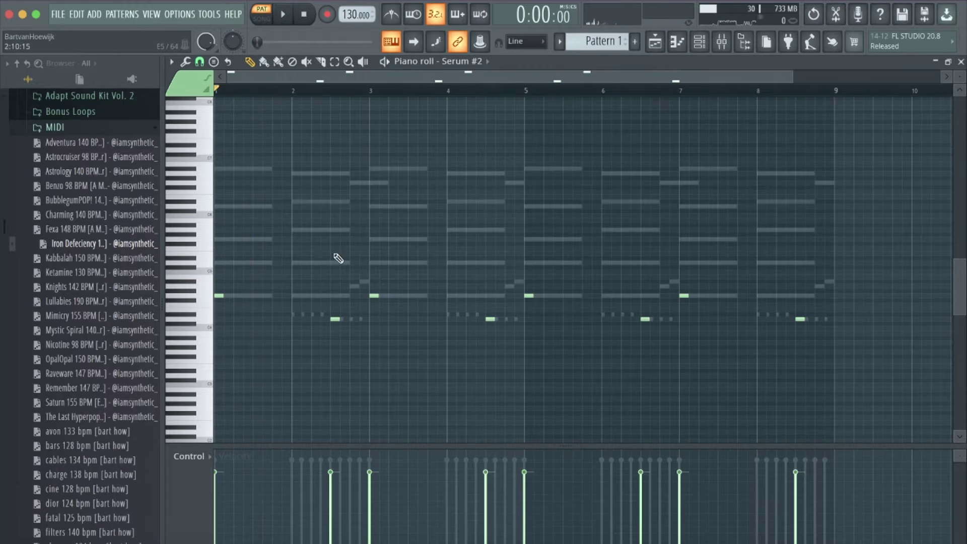
# Play back the bass line and transpose its low notes in bars 4 and 8 up one octave.
pyautogui.press('space')
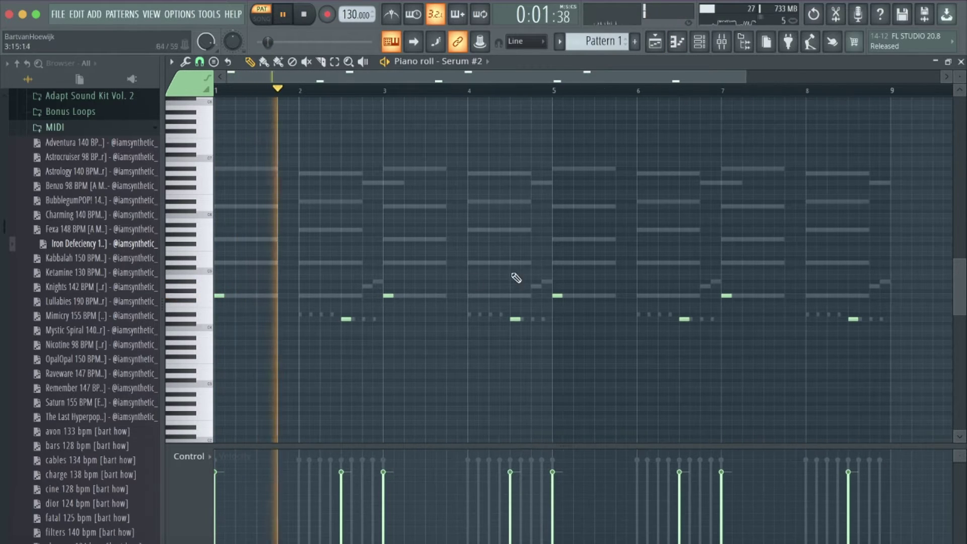
pyautogui.moveTo(527, 297); pyautogui.dragTo(501, 338)
pyautogui.moveTo(891, 270); pyautogui.dragTo(829, 322)
pyautogui.hotkey('ctrl', 'Up')
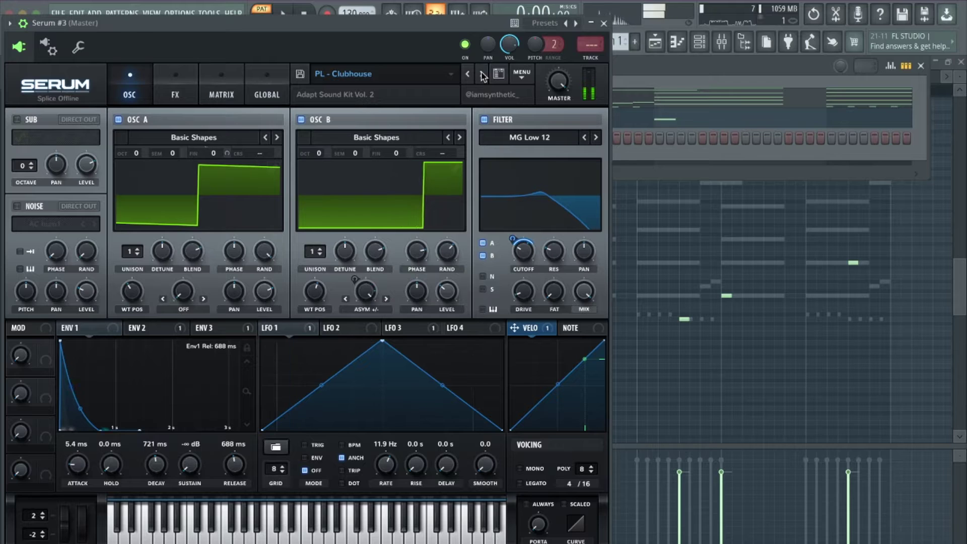
# Audition pluck presets in Serum #3 and keep PL - eGirl.
pyautogui.click(482, 75)
pyautogui.click(483, 75)
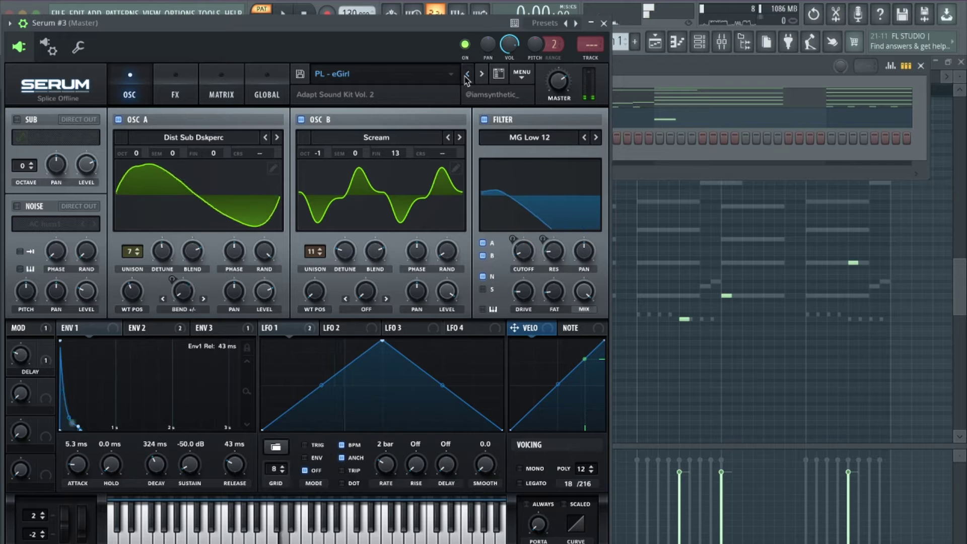
pyautogui.click(467, 74)
pyautogui.click(481, 74)
pyautogui.click(603, 24)
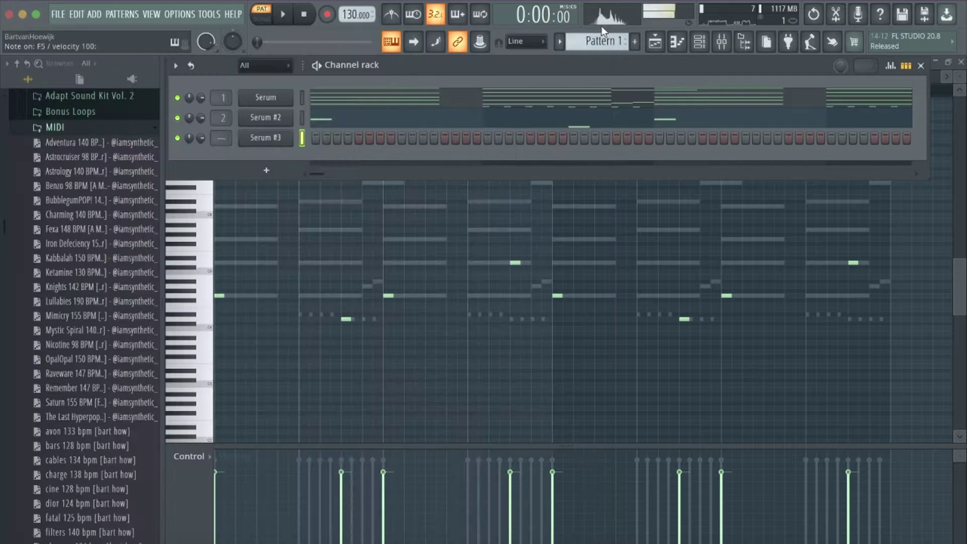
# Route Serum #3 to mixer track 3 and open its piano roll.
pyautogui.moveTo(216, 137); pyautogui.dragTo(216, 132)
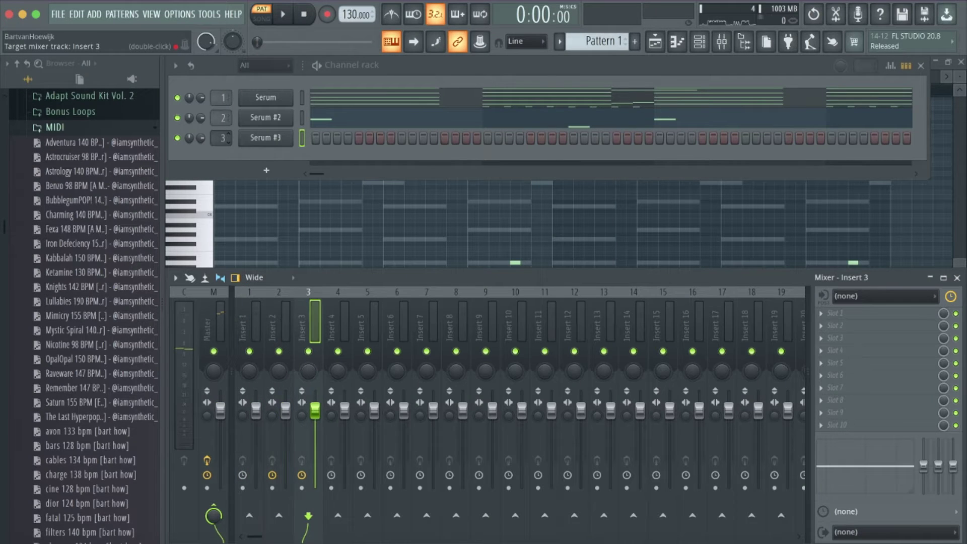
pyautogui.rightClick(284, 139)
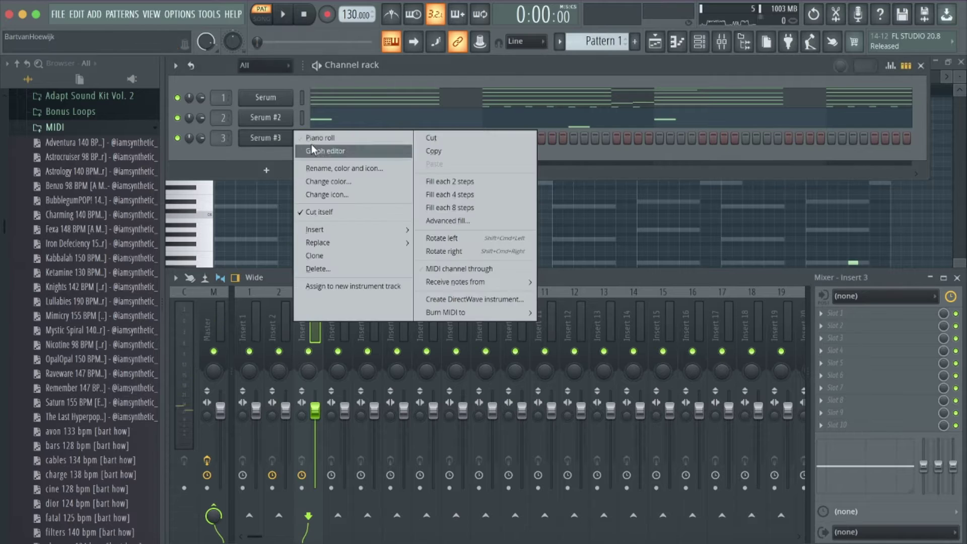
pyautogui.click(312, 143)
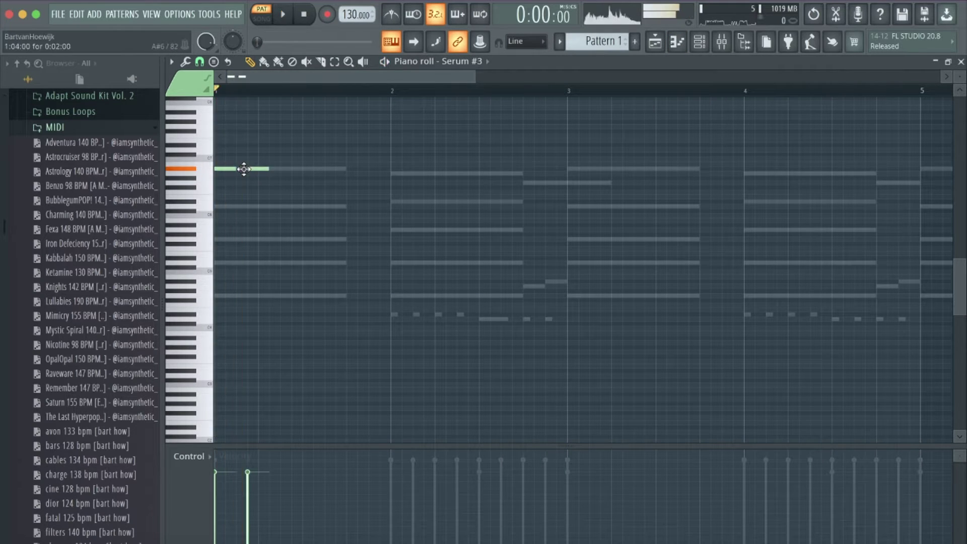
# Compose a two-bar Serum #3 pluck melody above repeated low notes and duplicate it with variations to fill eight bars.
pyautogui.click(238, 168)
pyautogui.click(267, 173)
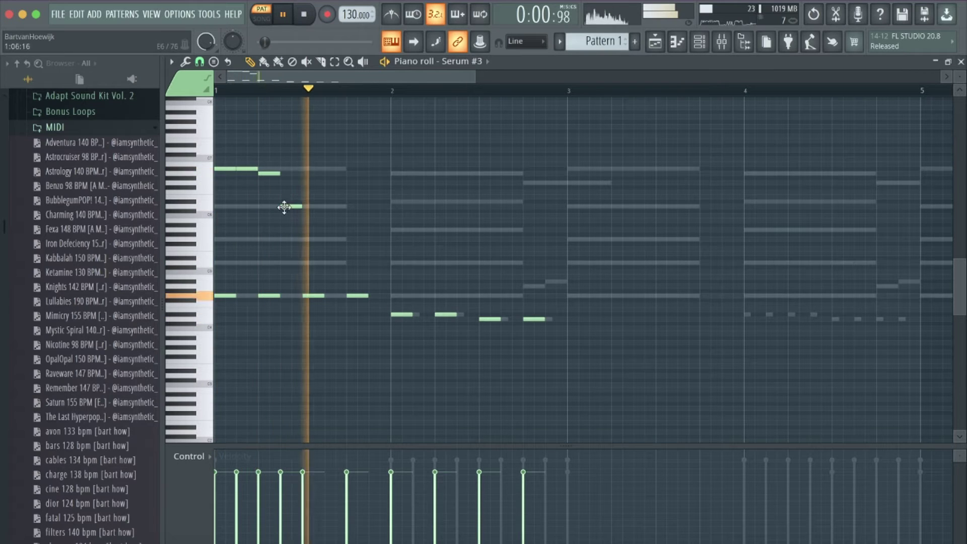
pyautogui.press('space')
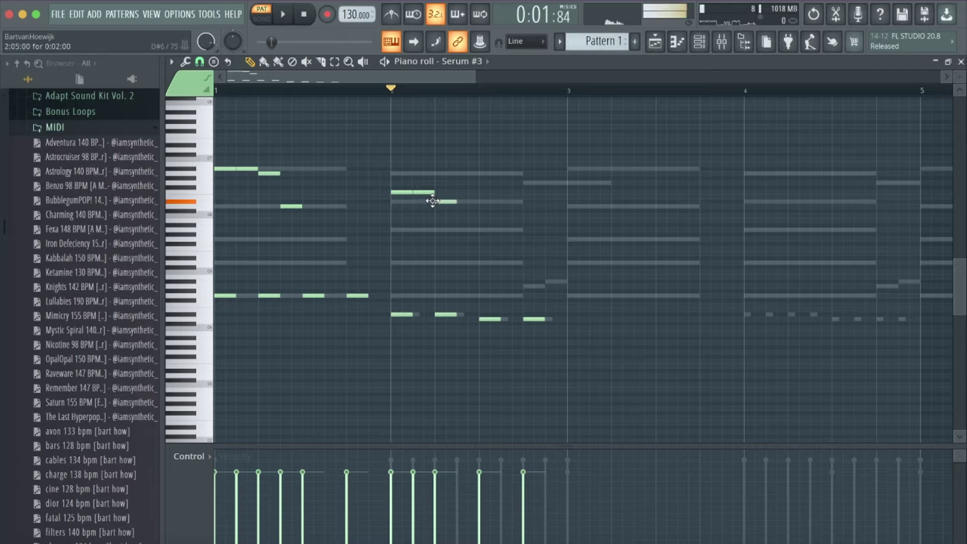
pyautogui.press('space')
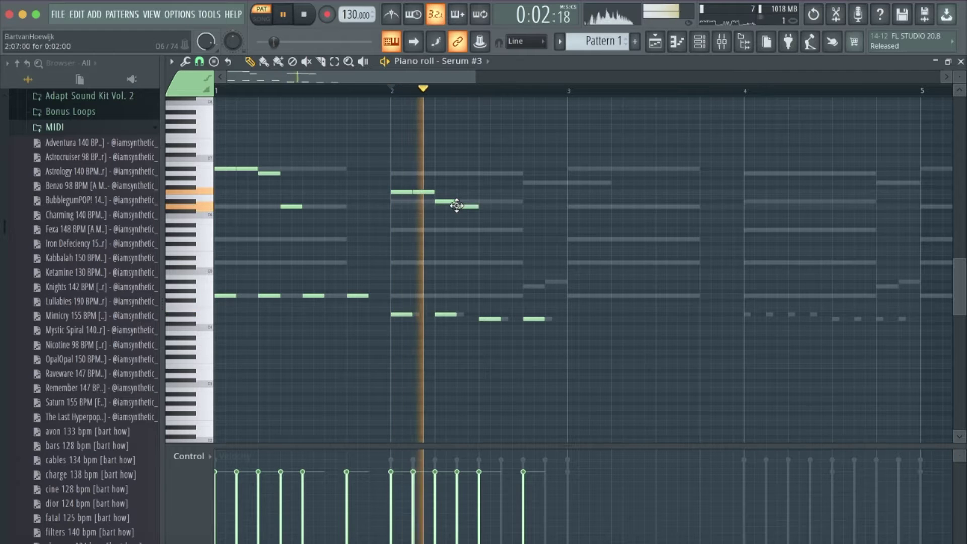
pyautogui.hotkey('ctrl', 'b')
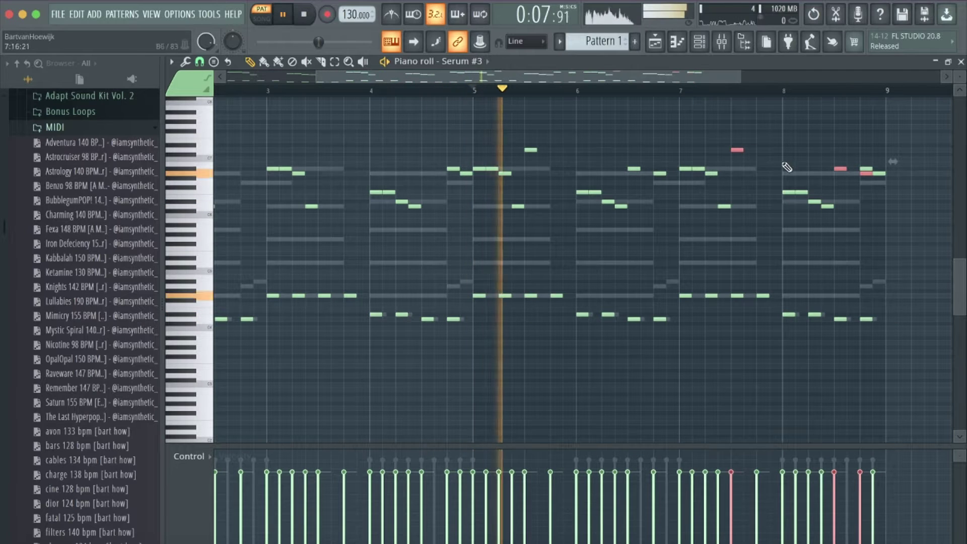
# Rework the pluck melody's ending in bar 8, raising one note to F7 and finishing with a quick C7, A#6, A6 run.
pyautogui.click(840, 167)
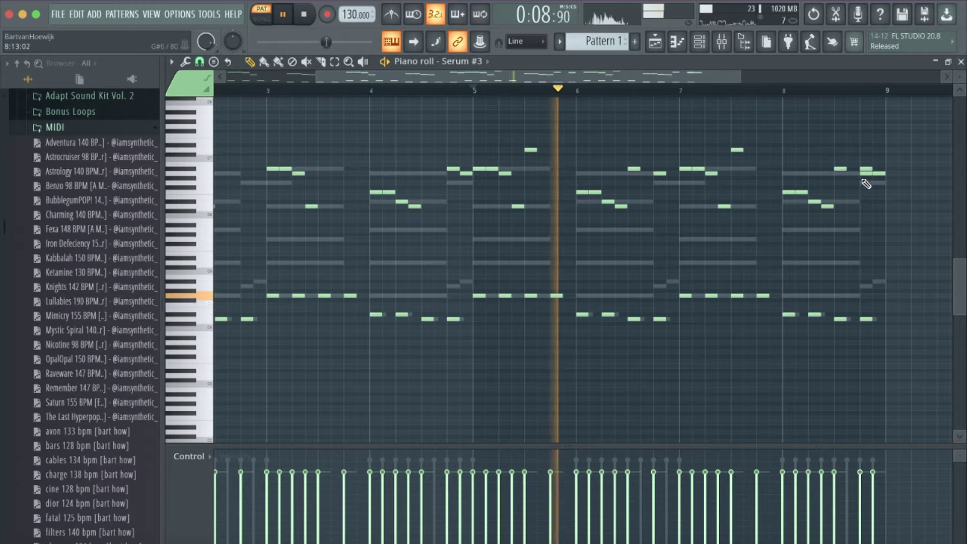
pyautogui.click(847, 178)
pyautogui.moveTo(840, 168); pyautogui.dragTo(839, 134)
pyautogui.press('space')
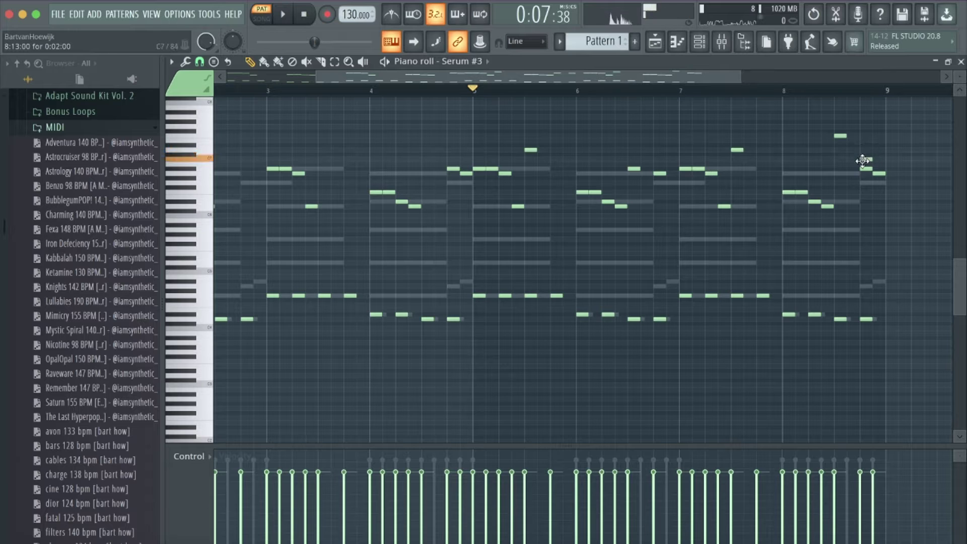
pyautogui.press('space')
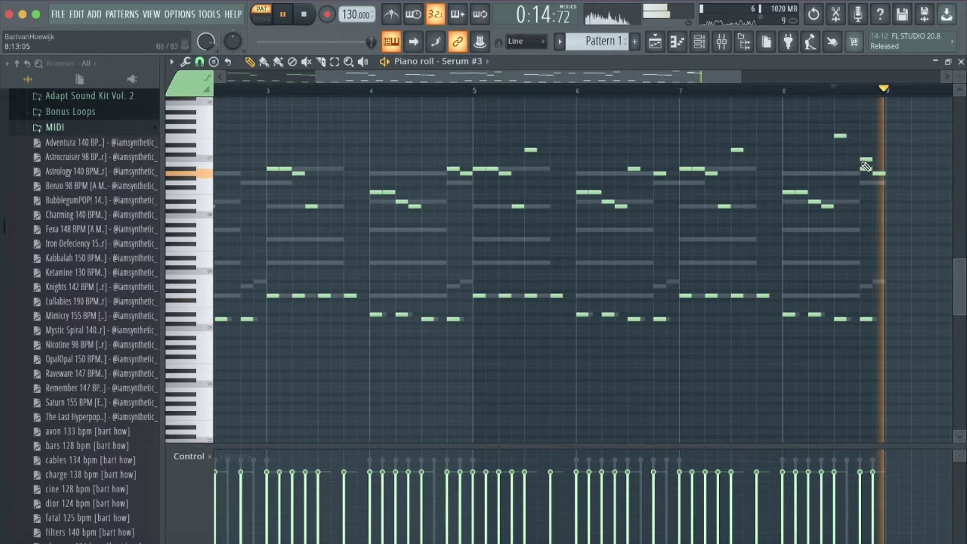
pyautogui.press('space')
pyautogui.press('space')
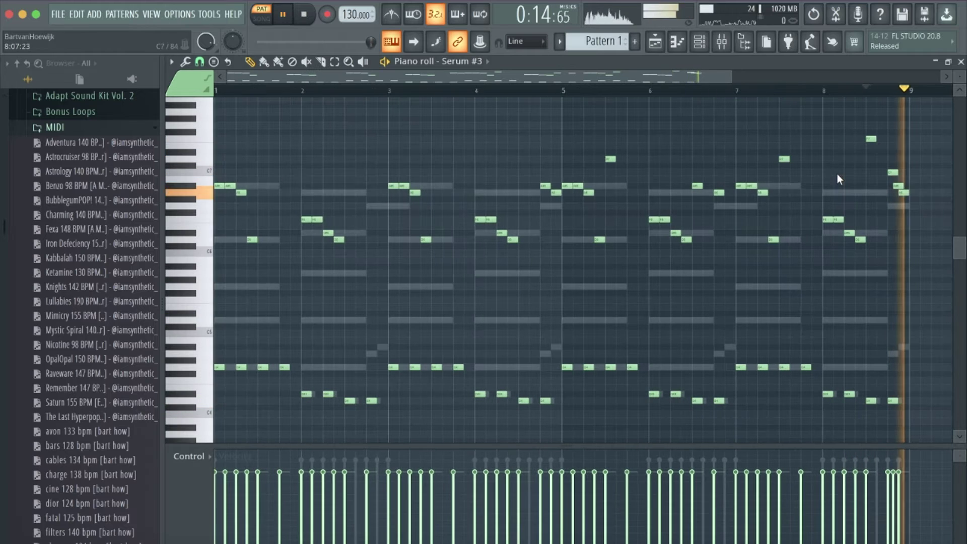
# Add a fourth Serum channel routed to mixer track 4 and place its first notes, D6 and G5, in bar 1.
pyautogui.click(701, 42)
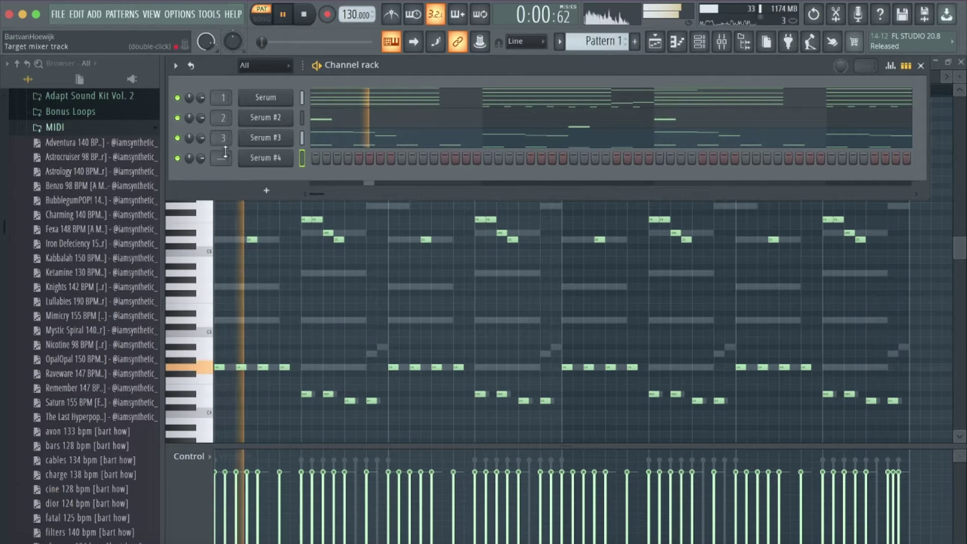
pyautogui.moveTo(225, 151); pyautogui.dragTo(225, 139)
pyautogui.rightClick(285, 157)
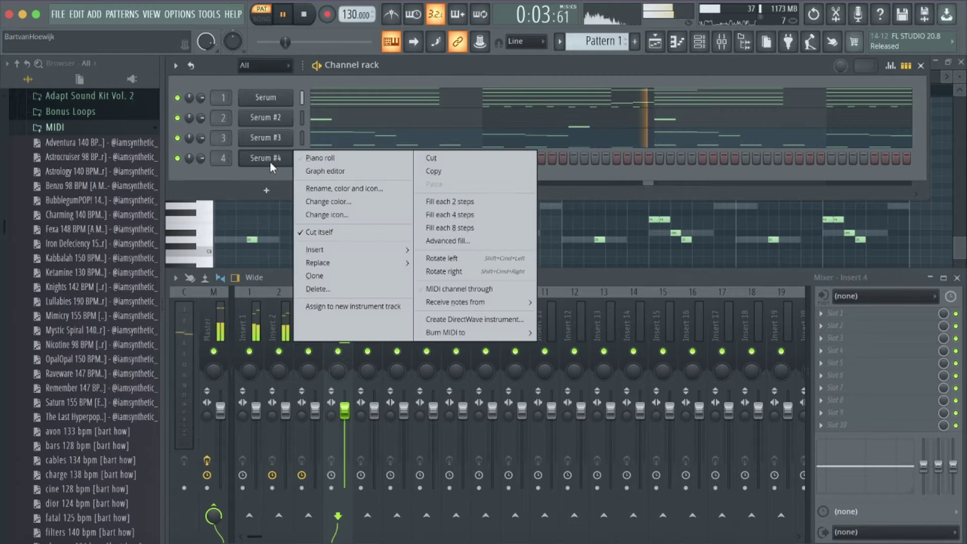
pyautogui.click(311, 162)
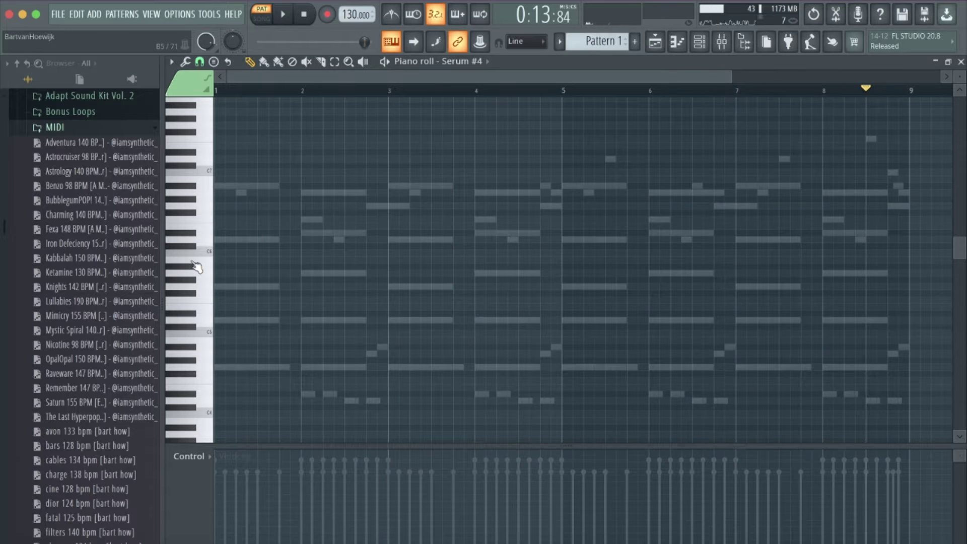
pyautogui.scroll(3, 204, 259)
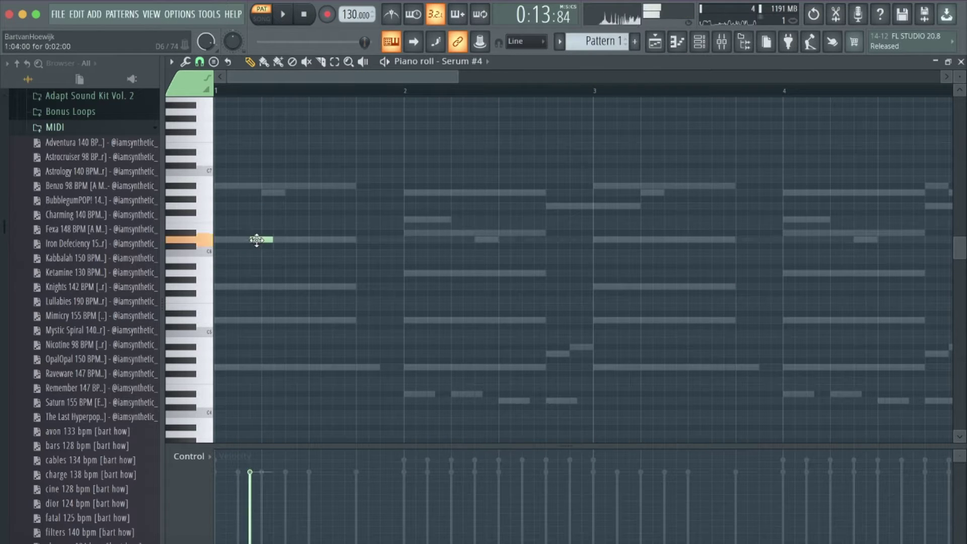
pyautogui.press('space')
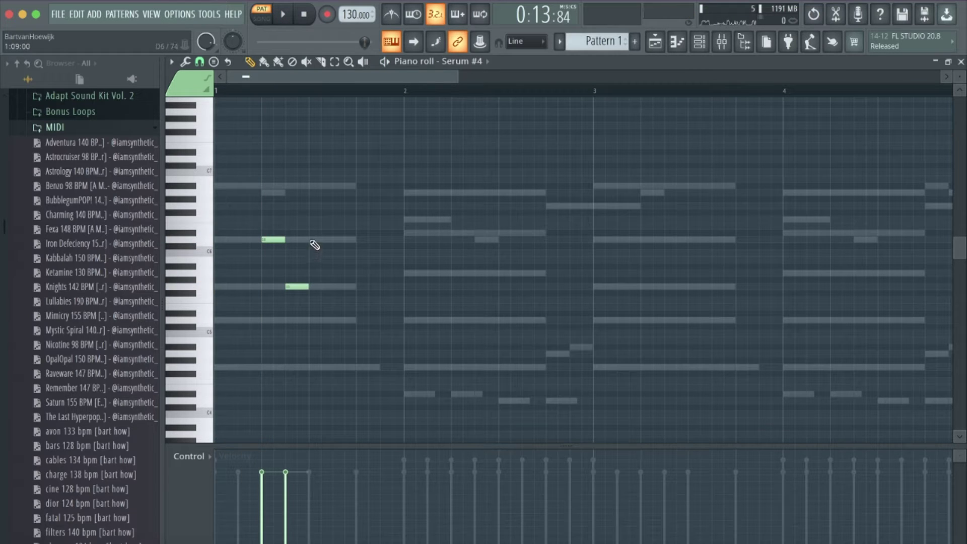
# Open Serum #4 with the Vox - Eternal preset and adjust its master level while the pattern plays.
pyautogui.click(473, 61)
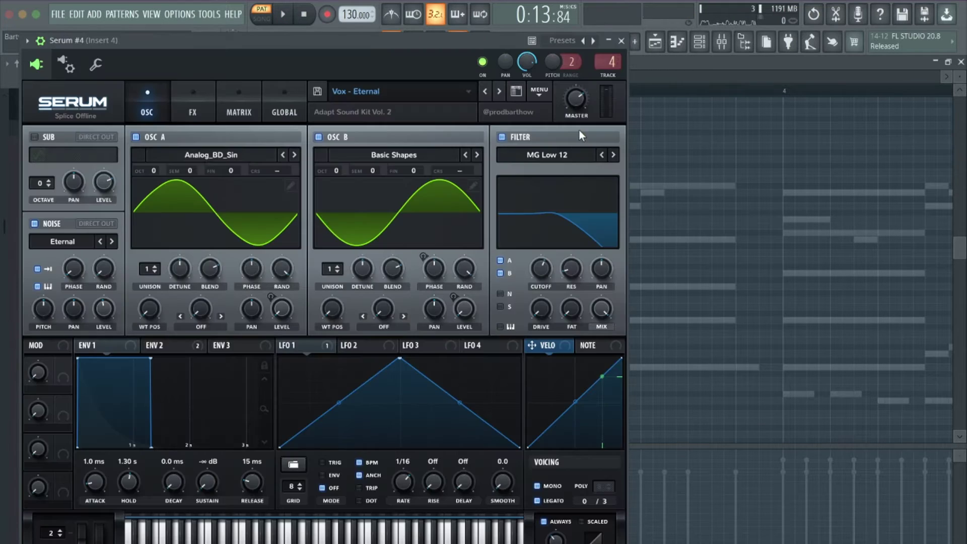
pyautogui.press('space')
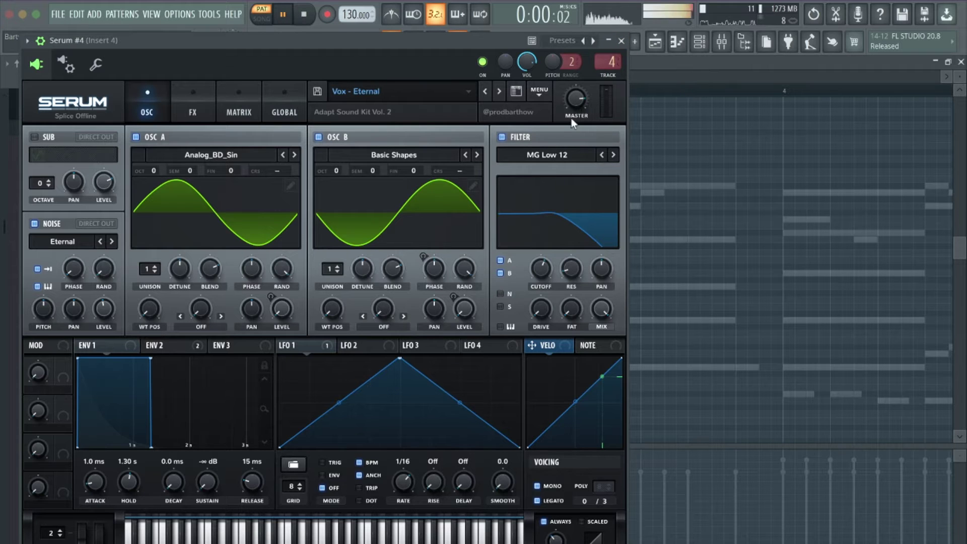
pyautogui.click(621, 40)
# Extend the Serum #4 vocal melody across the first four bars and play it back.
pyautogui.press('space')
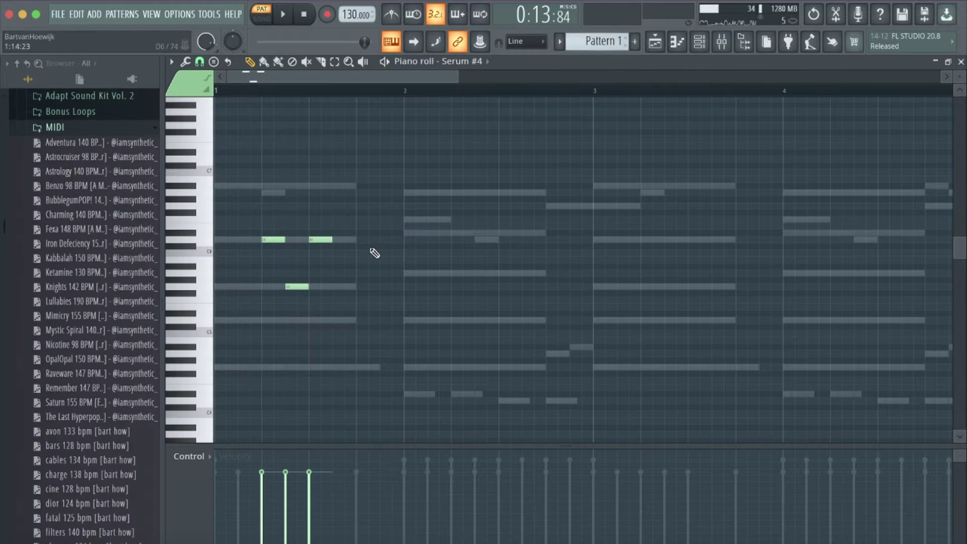
pyautogui.scroll(-2, 239, 79)
pyautogui.press('space')
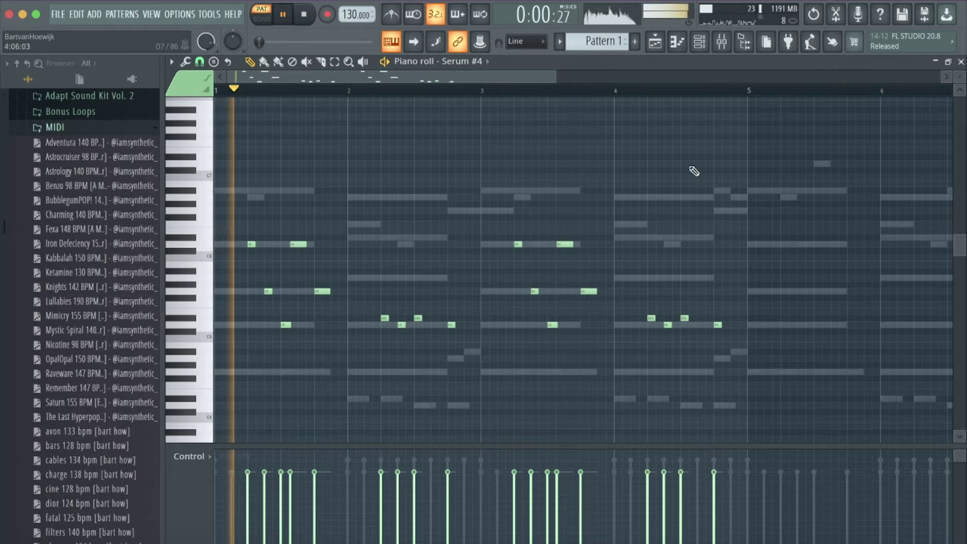
pyautogui.moveTo(747, 91); pyautogui.dragTo(630, 90)
pyautogui.hotkey('ctrl', 'a')
pyautogui.hotkey('ctrl', 'd')
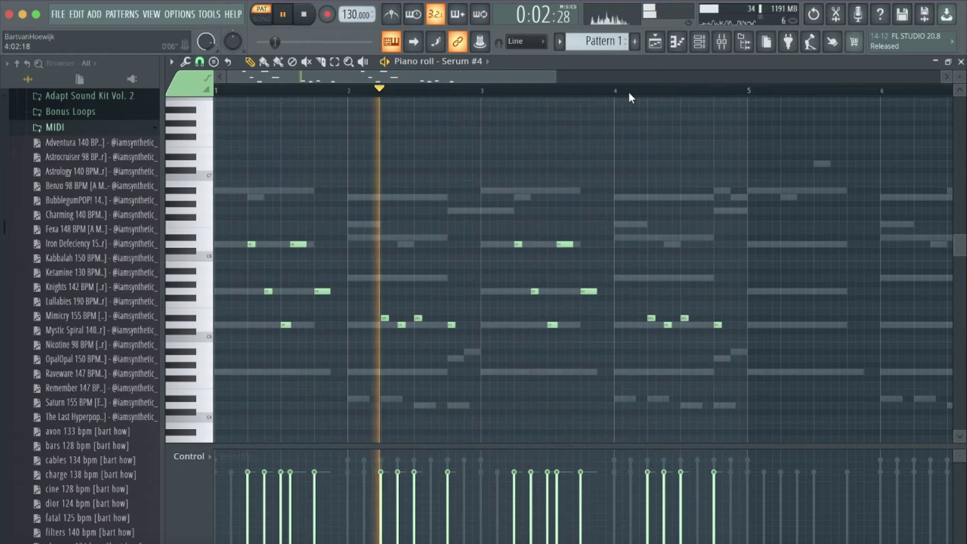
# Raise the last note in bar 4 of the Serum #4 melody to G#5 and stop playback.
pyautogui.scroll(-2, 502, 289)
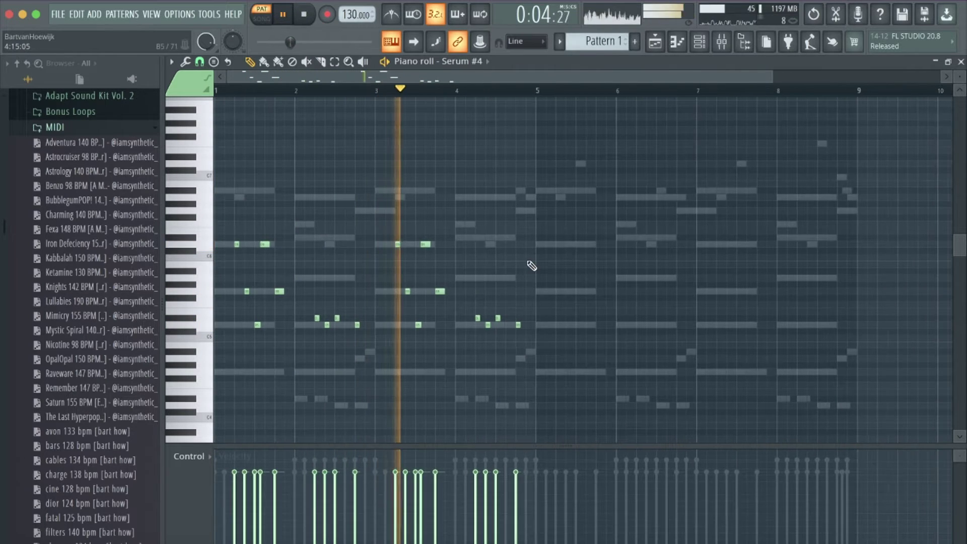
pyautogui.scroll(2, 520, 274)
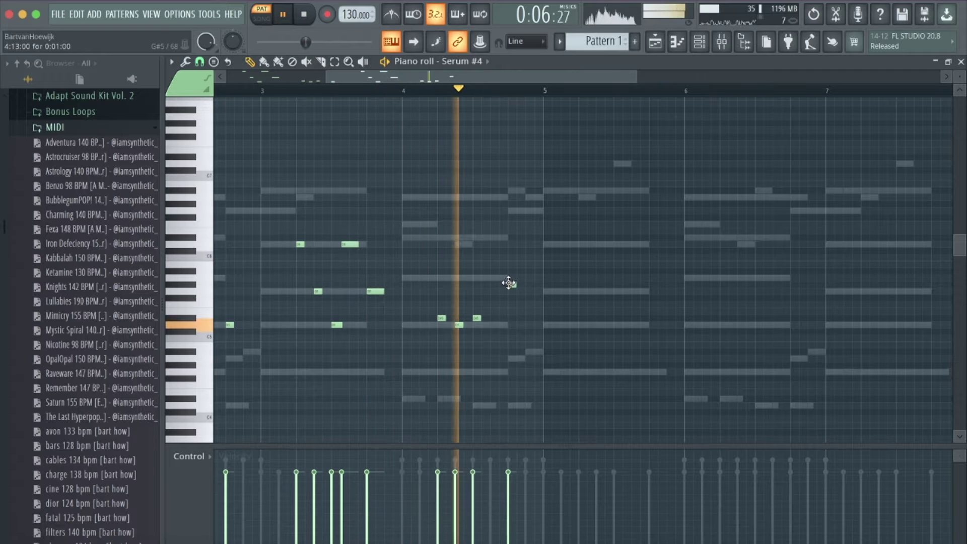
pyautogui.press('space')
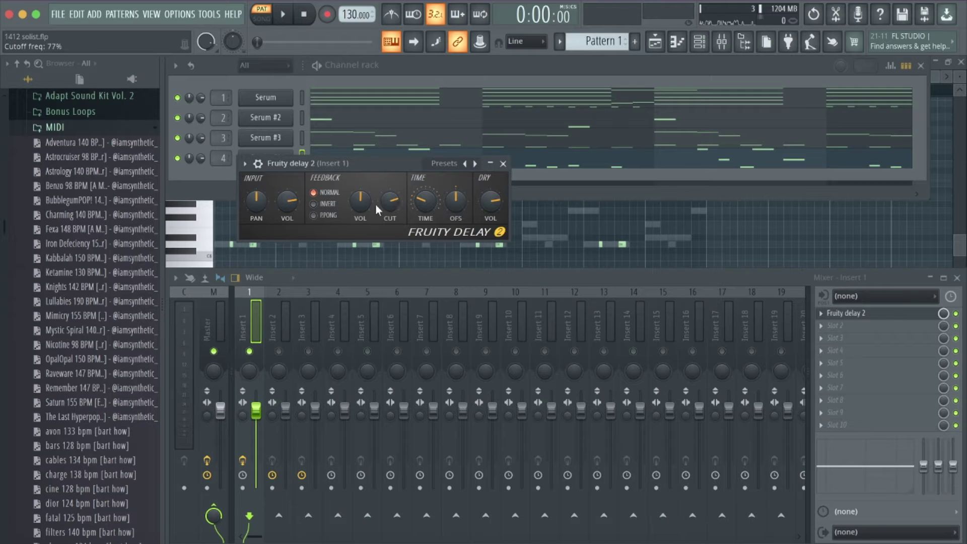
# Set Fruity delay 2 on Insert 1 to ping-pong feedback with 62% input volume, and audition Insert 2 in solo.
pyautogui.press('space')
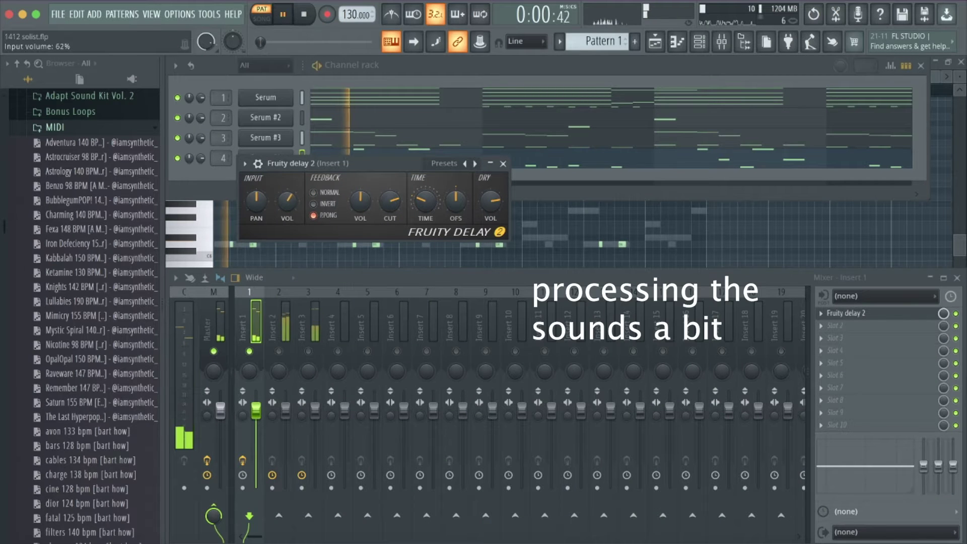
pyautogui.click(278, 358)
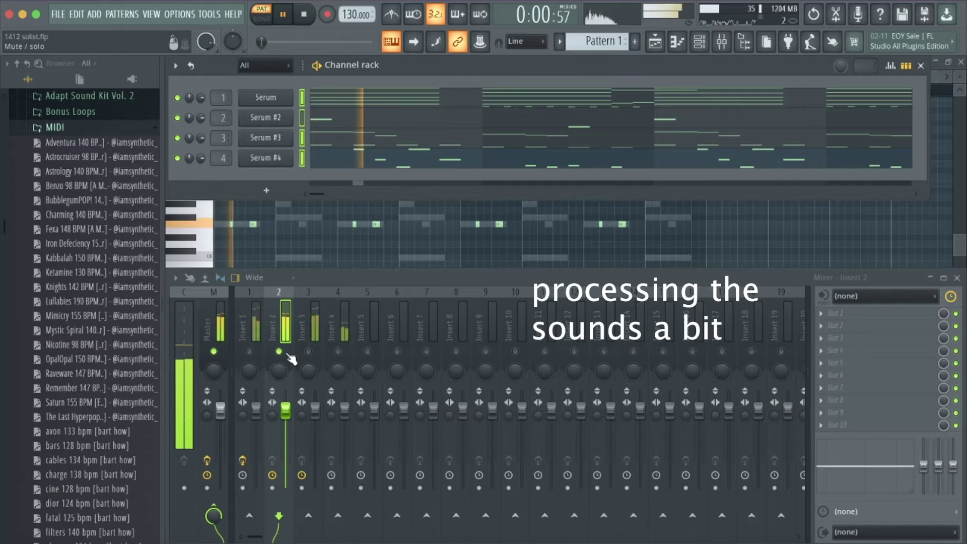
pyautogui.click(313, 318)
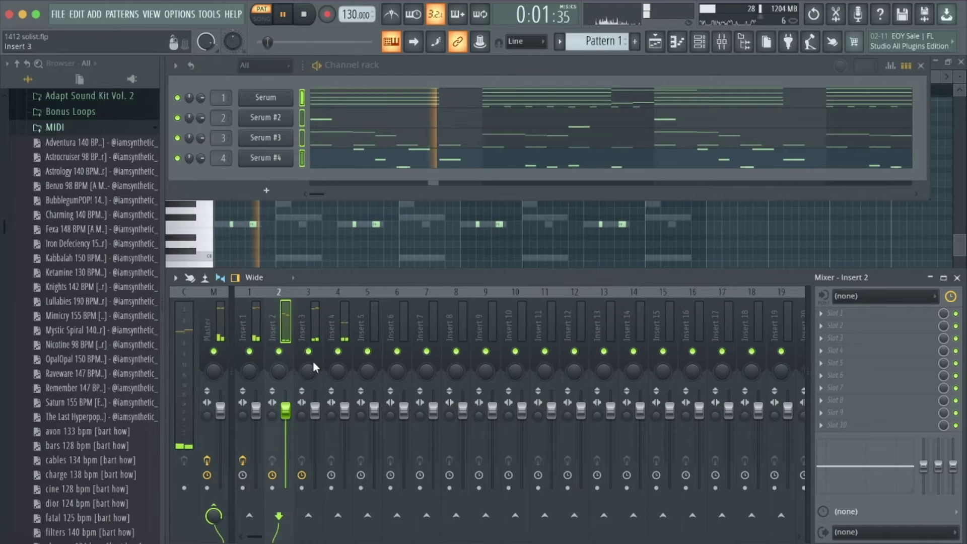
# On Insert 3, set ValhallaVintageVerb to 26.1% mix, 0 ms predelay and a higher low cut, and add Gross Beat at 66% mix.
pyautogui.click(308, 351)
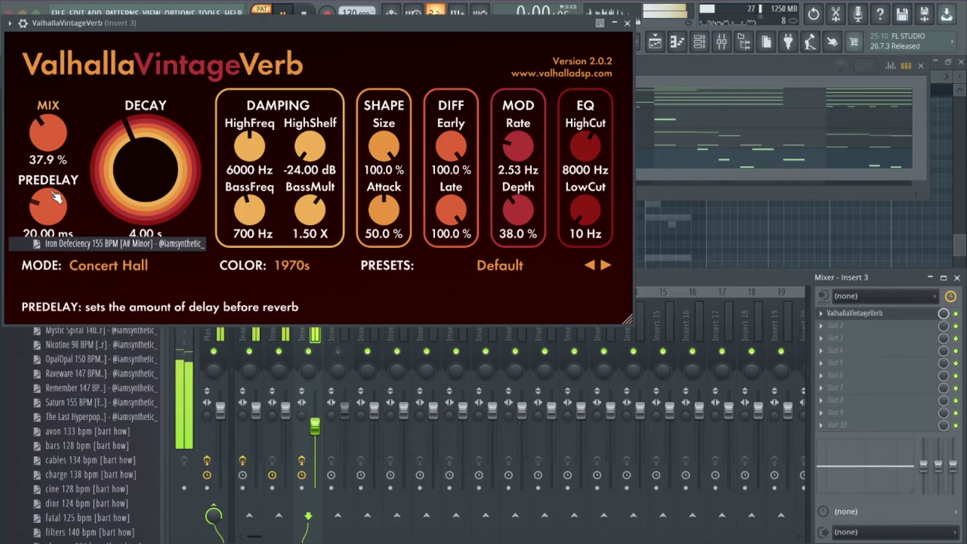
pyautogui.moveTo(47, 146); pyautogui.dragTo(47, 292)
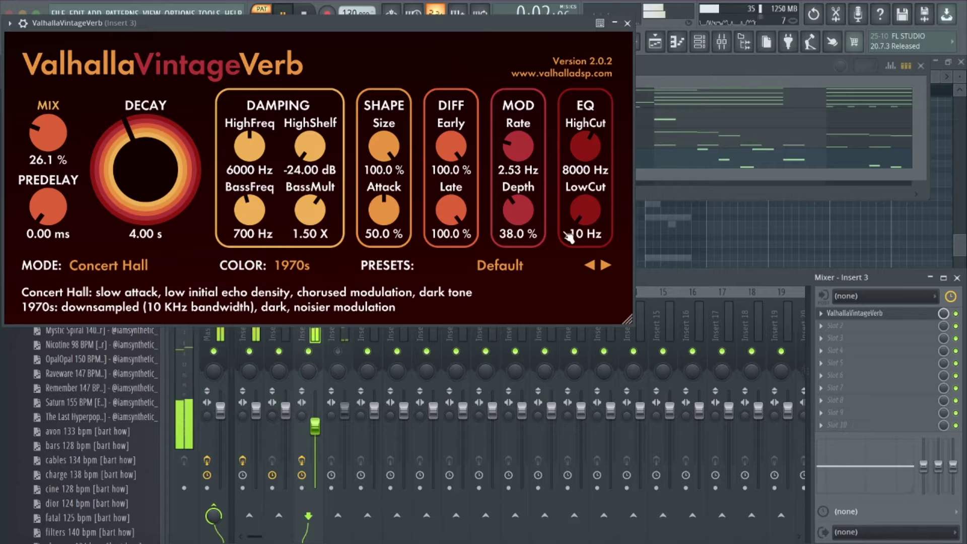
pyautogui.moveTo(568, 236); pyautogui.dragTo(578, 187)
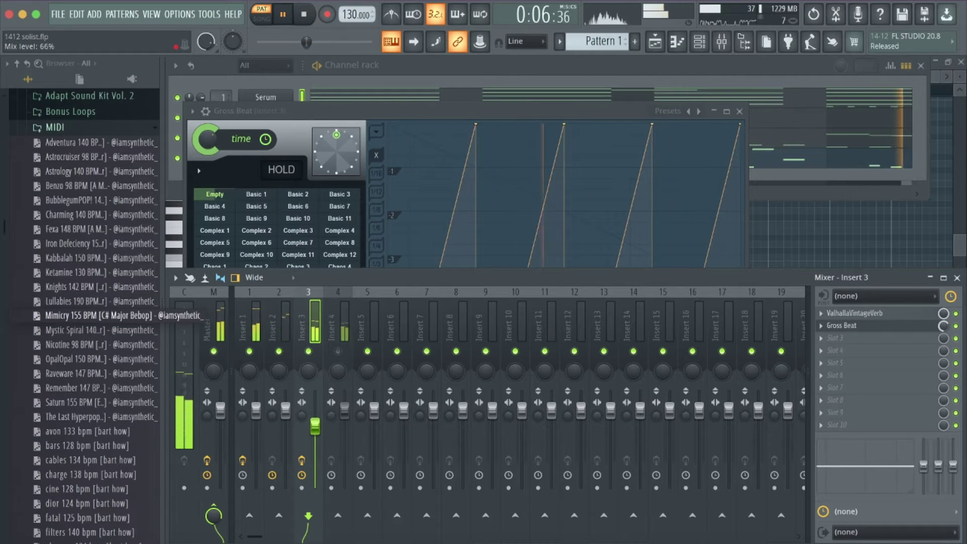
# Set the Renaissance Compressor on Insert 4 to a ratio of 2.17 and move it above Fruity parametric EQ 2 in the effect chain.
pyautogui.click(347, 347)
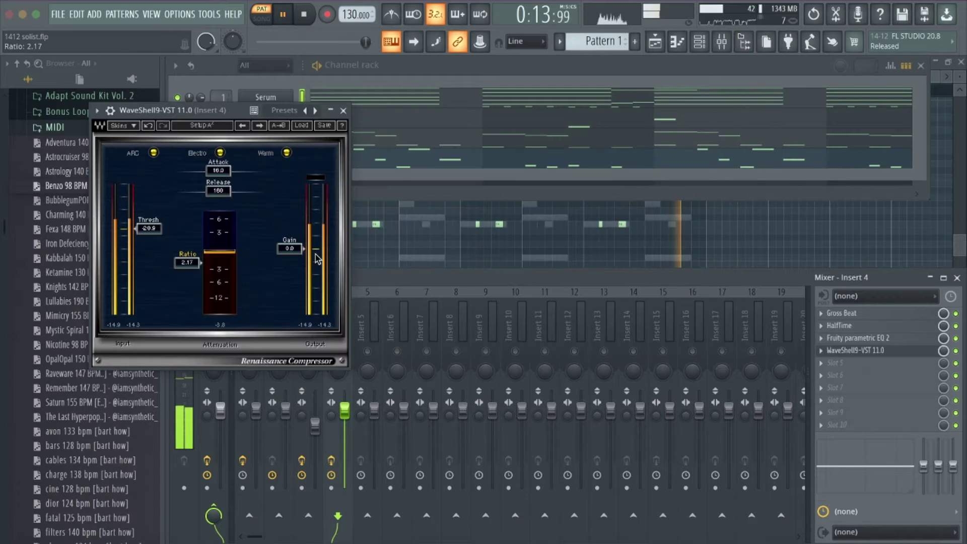
pyautogui.click(345, 110)
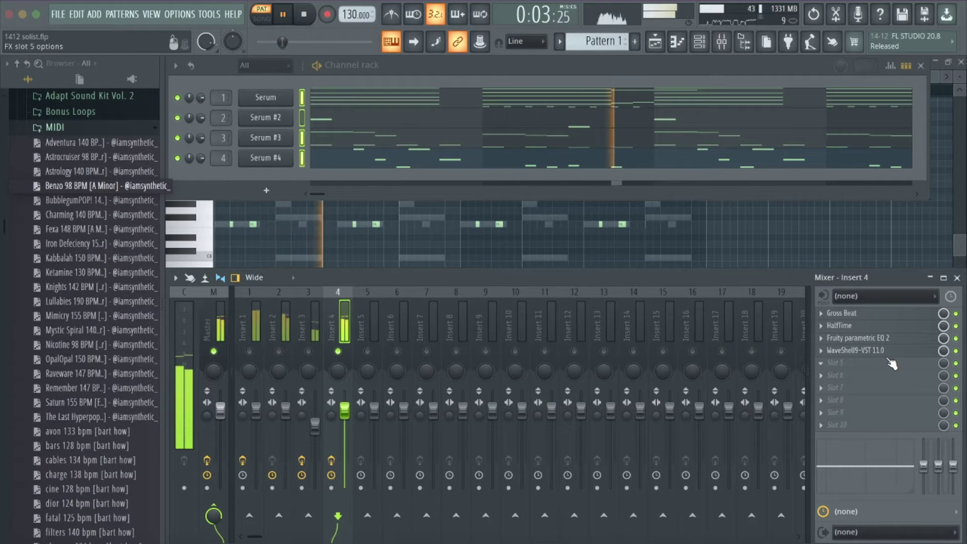
pyautogui.moveTo(851, 349); pyautogui.dragTo(851, 338)
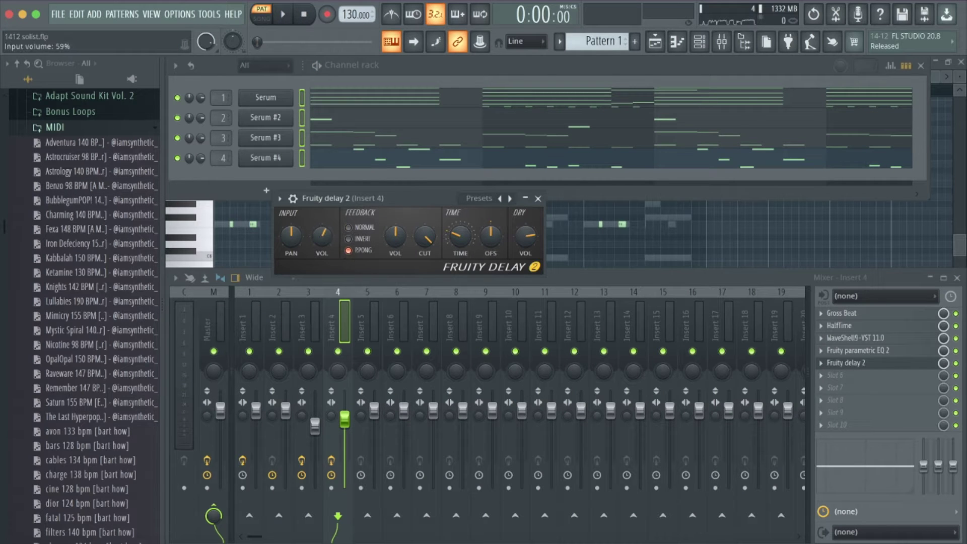
pyautogui.hotkey('alt', 'Tab')
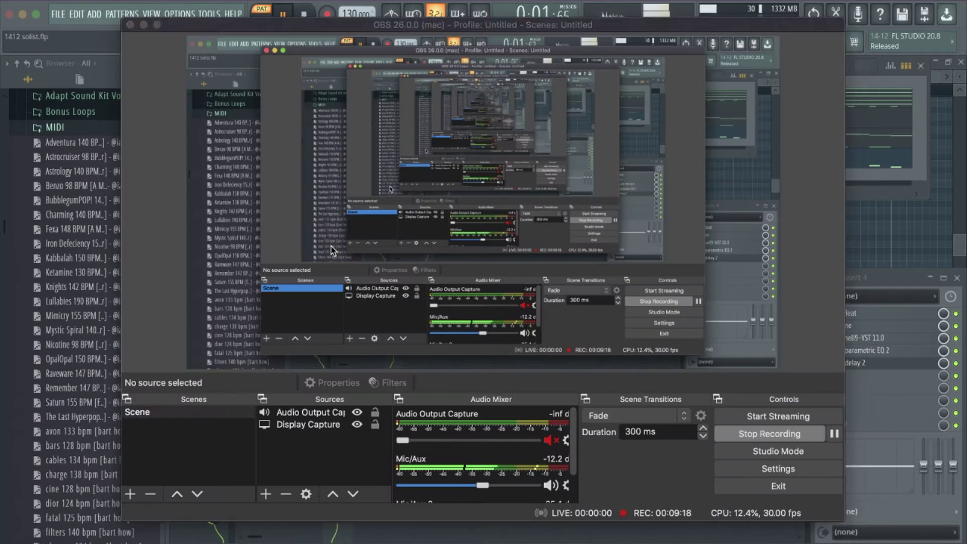
pyautogui.hotkey('alt', 'Tab')
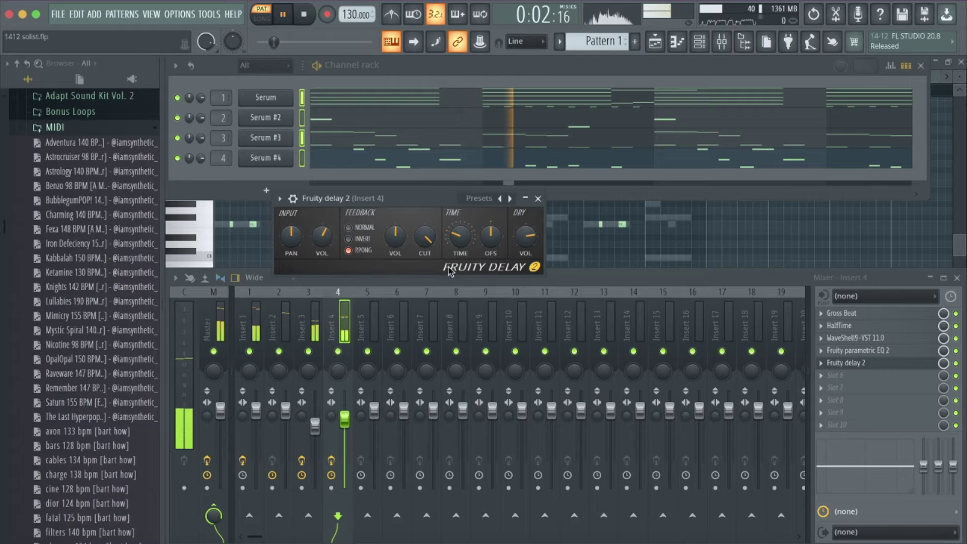
# Add a fifth Serum channel and compare its neighbouring LD lead presets, settling on LD - Fast.
pyautogui.click(538, 198)
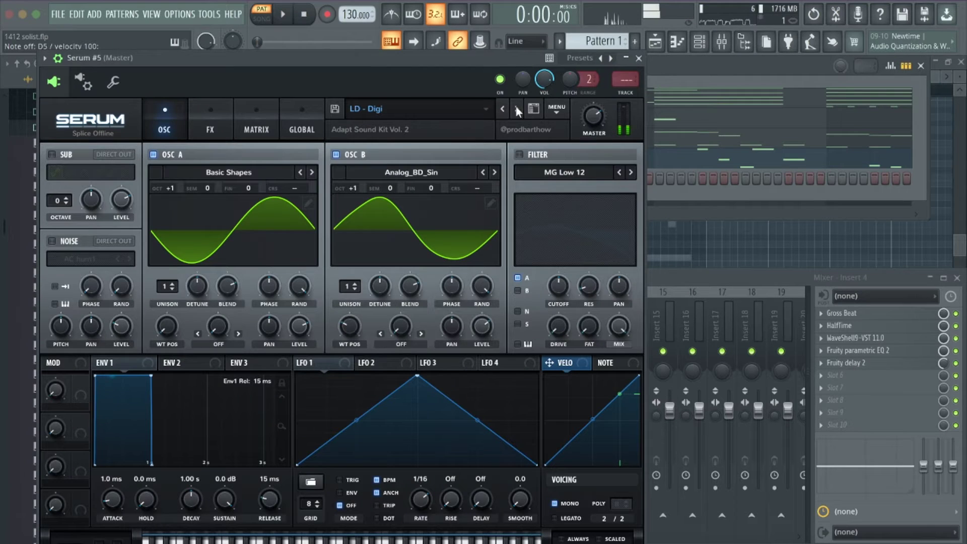
pyautogui.click(516, 108)
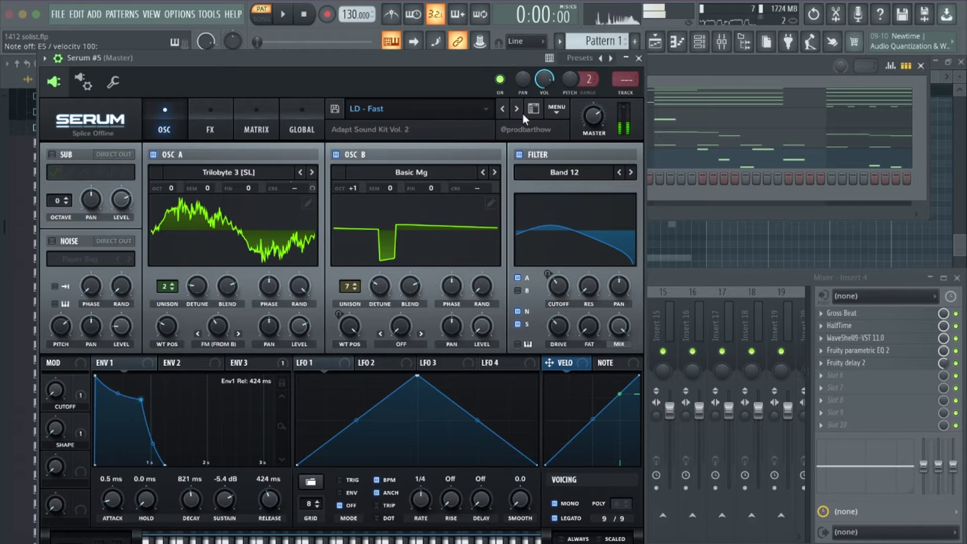
pyautogui.click(516, 110)
pyautogui.click(501, 109)
pyautogui.click(502, 110)
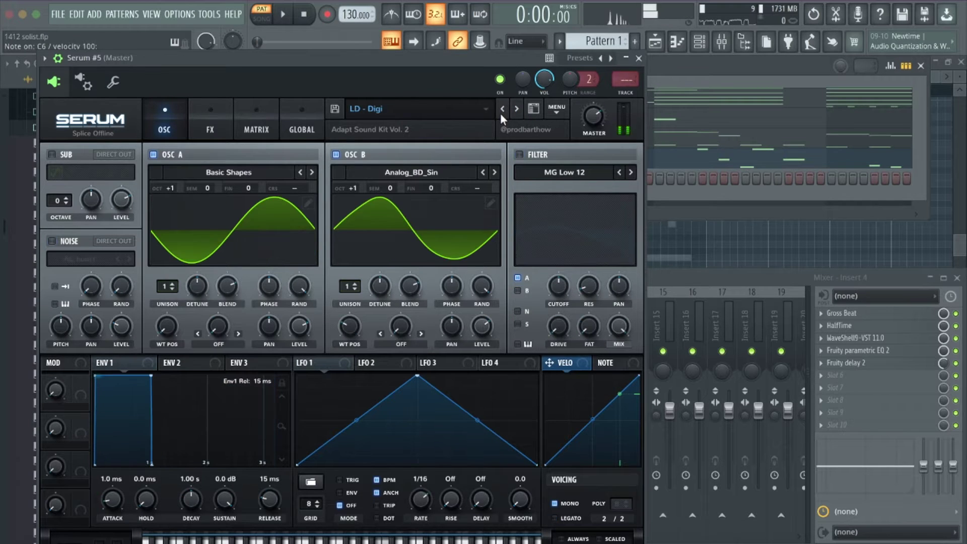
pyautogui.click(501, 112)
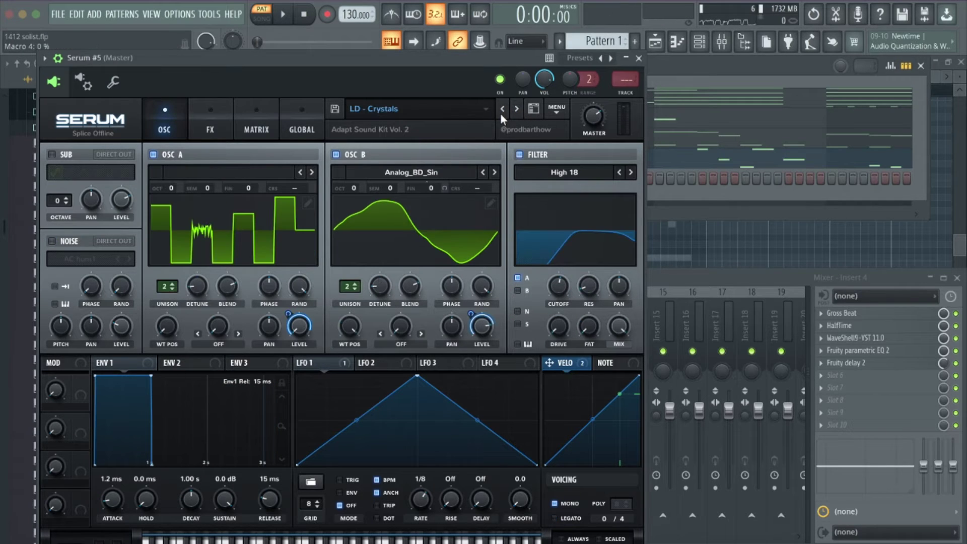
pyautogui.click(511, 108)
pyautogui.click(511, 108)
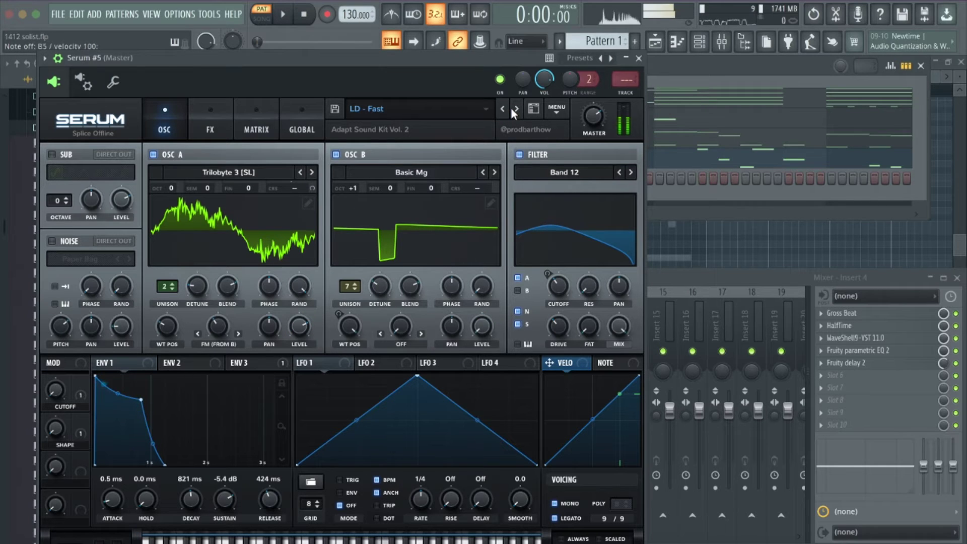
pyautogui.press('Escape')
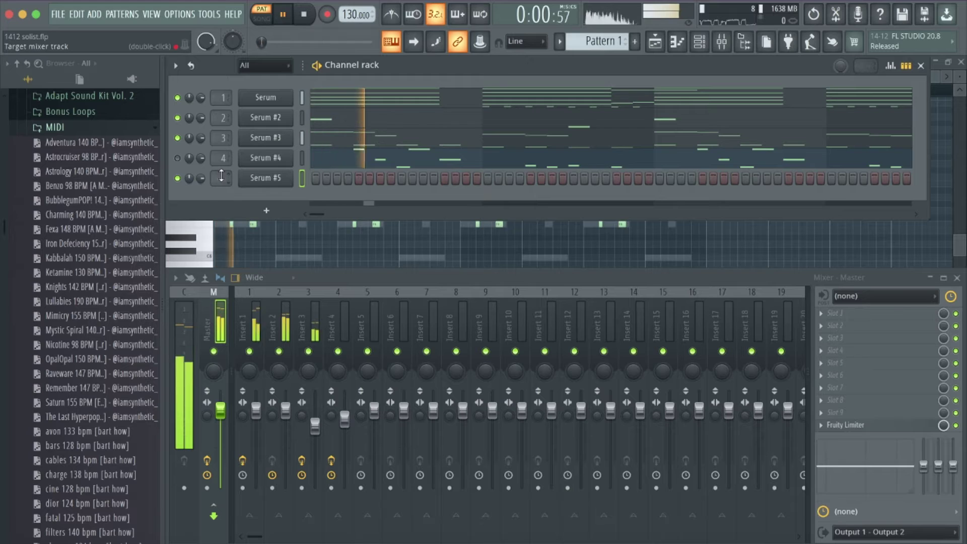
# Route Serum #5 to mixer track 5 and open its piano roll.
pyautogui.scroll(4, 222, 178)
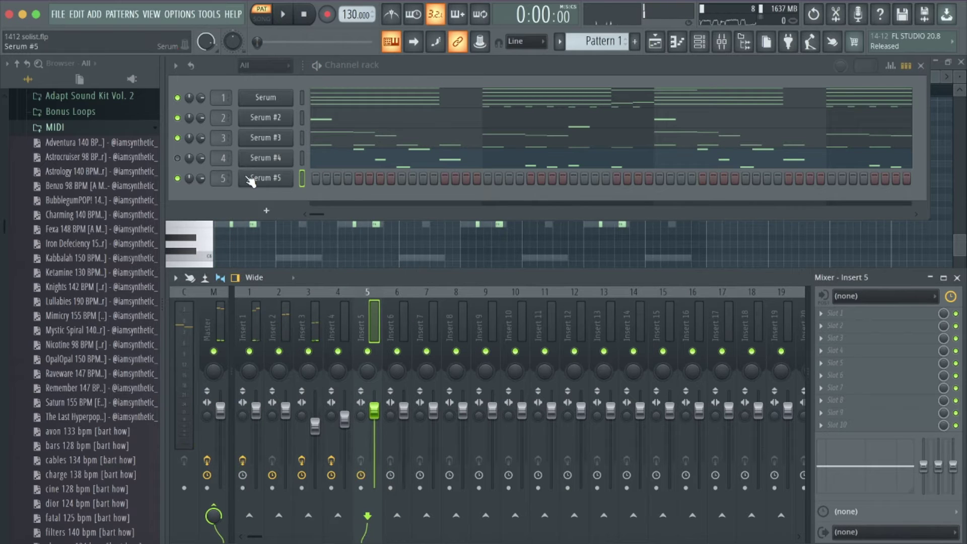
pyautogui.rightClick(251, 182)
pyautogui.click(298, 178)
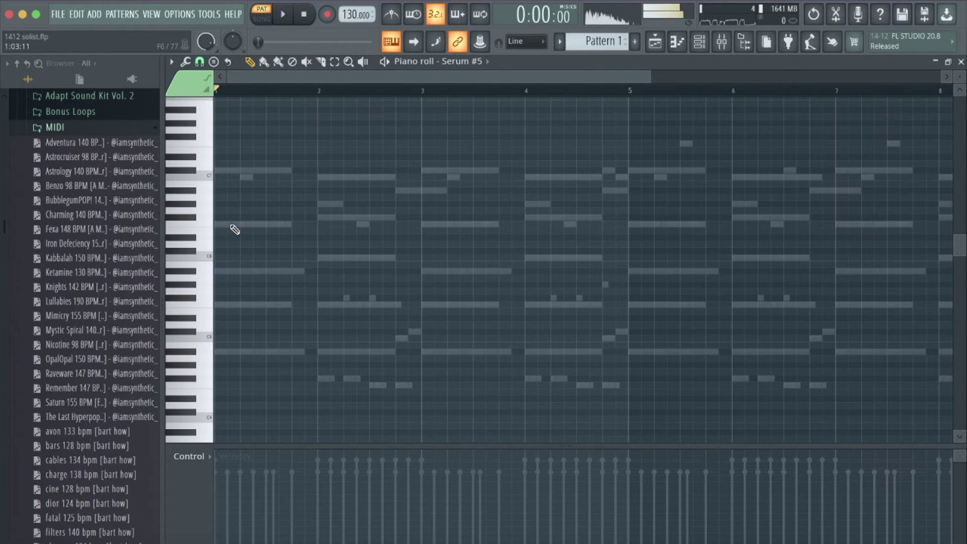
# Place the opening Serum #5 lead notes in bar 1: D#6 with an overlapping F6, followed by D#6, C#6 and C6.
pyautogui.click(217, 224)
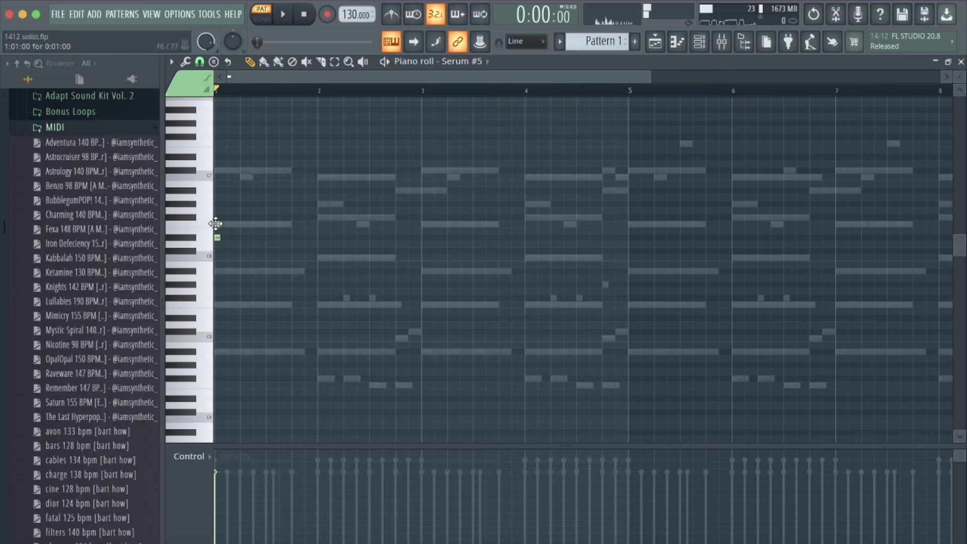
pyautogui.scroll(2, 208, 239)
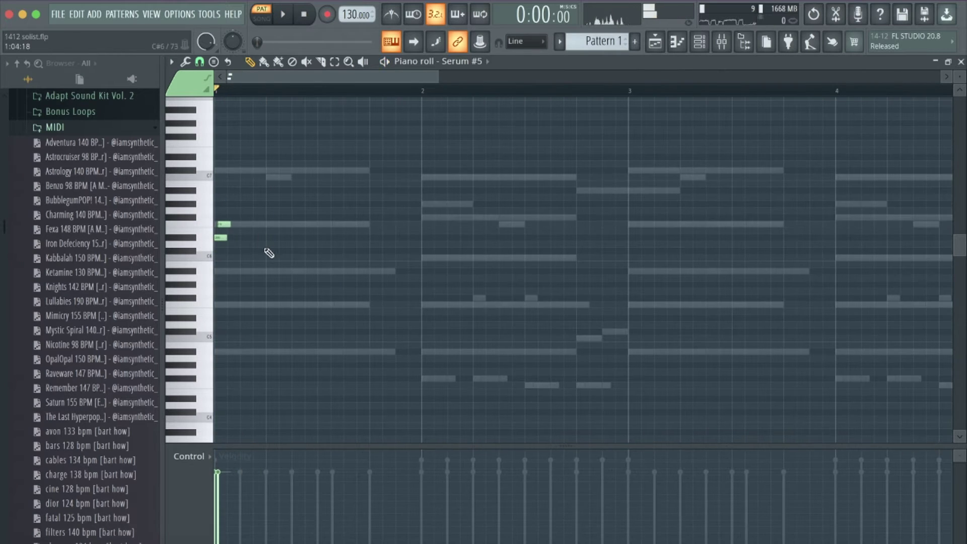
pyautogui.click(268, 237)
pyautogui.press('space')
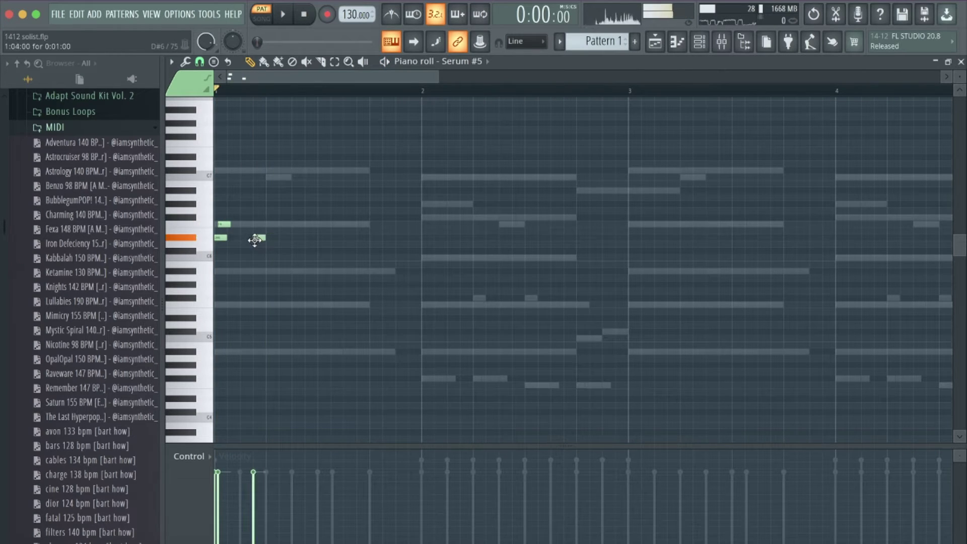
pyautogui.click(268, 271)
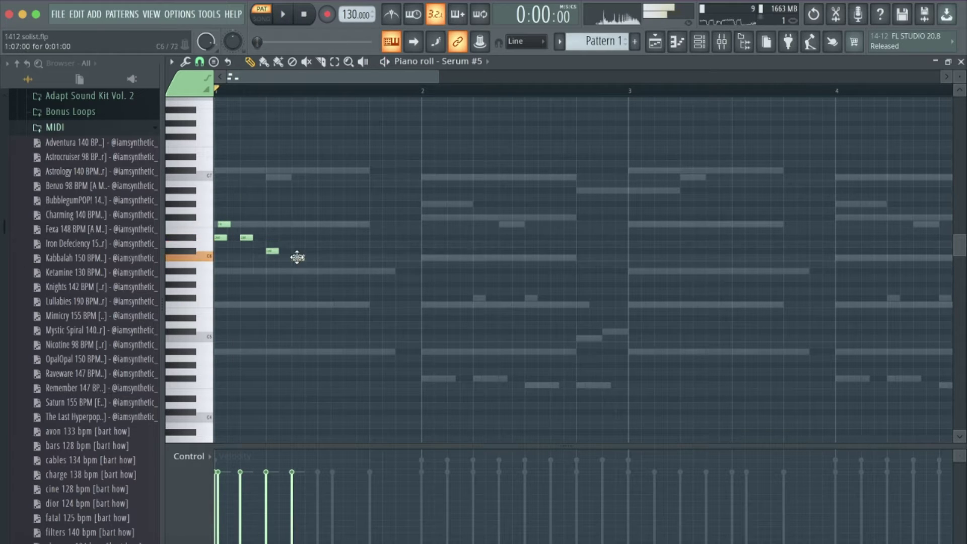
pyautogui.click(297, 257)
# Add a C6 just ahead of bar 1's C#6, and write a bar 2 phrase from C6, C#6 and D#6 notes with a longer C#6–C6 ending.
pyautogui.press('space')
pyautogui.press('space')
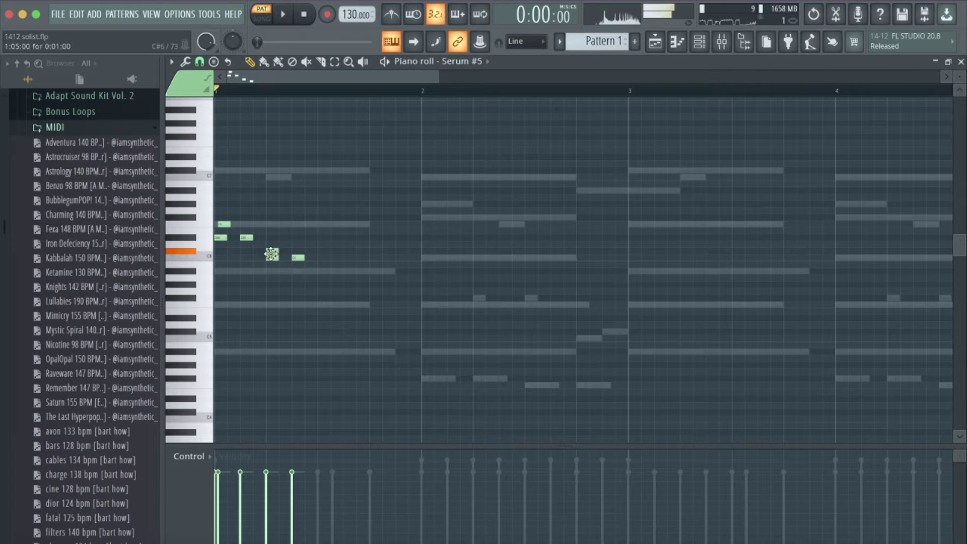
pyautogui.press('space')
pyautogui.press('space')
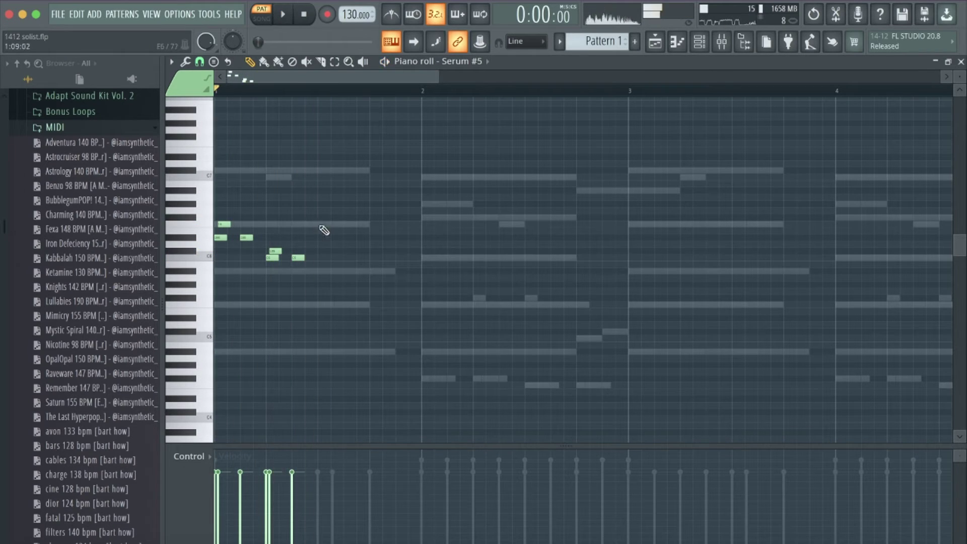
pyautogui.press('space')
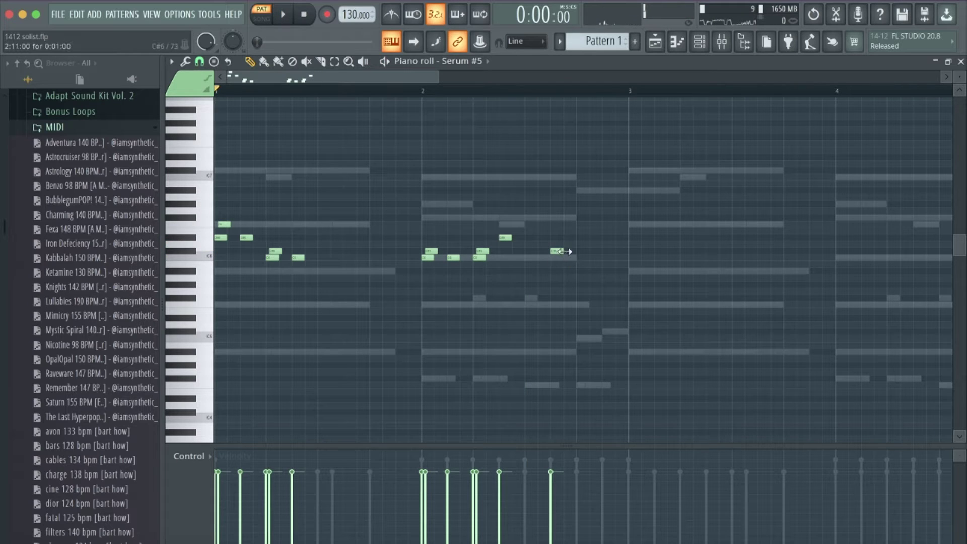
pyautogui.press('space')
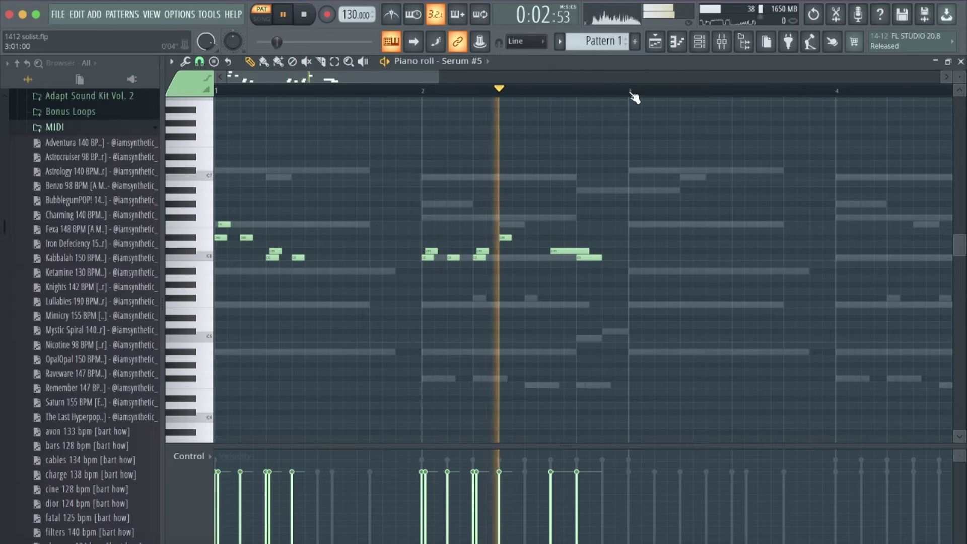
# Duplicate the two-bar Serum #5 phrase into bars 3 and 4 during playback.
pyautogui.moveTo(628, 90); pyautogui.dragTo(369, 91)
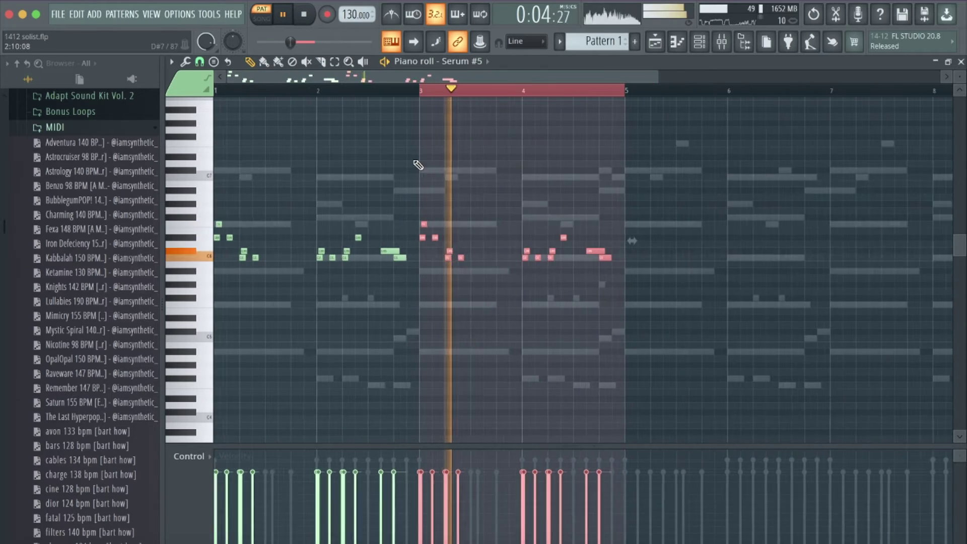
pyautogui.scroll(3, 456, 106)
pyautogui.scroll(-3, 485, 177)
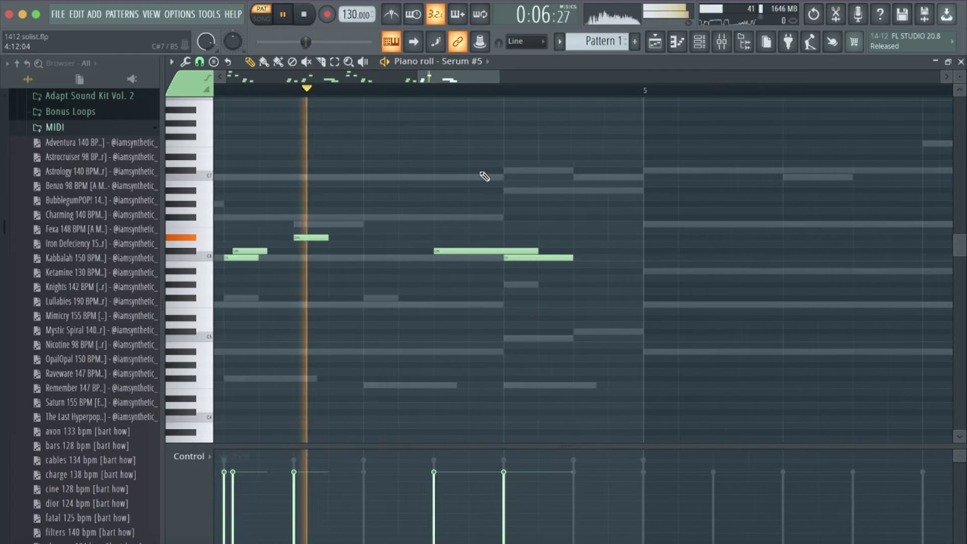
# Vary the ending of bar 4 by adding an F5 and raising the long C#6 to F6, and play the melody from bar 1.
pyautogui.press('space')
pyautogui.hotkey('ctrl', 'z')
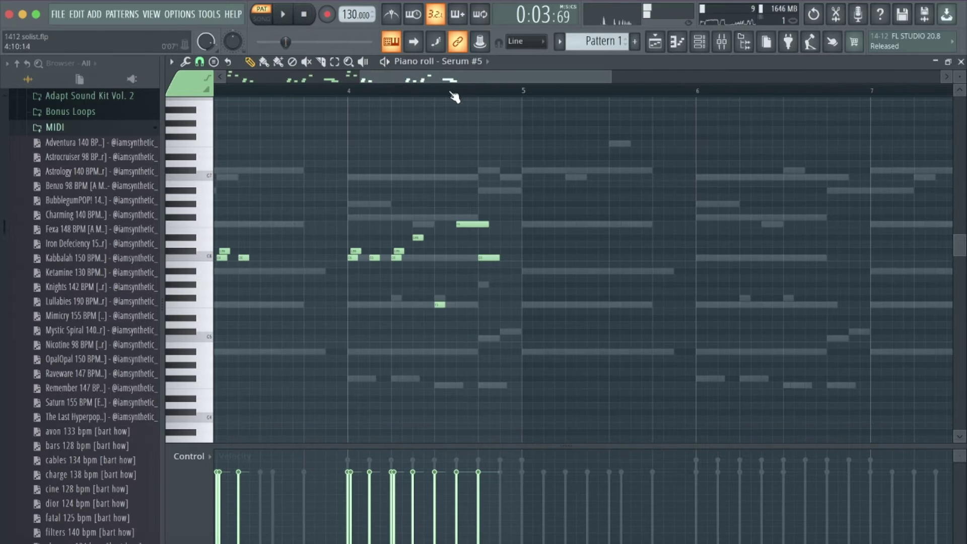
pyautogui.click(455, 93)
pyautogui.press('space')
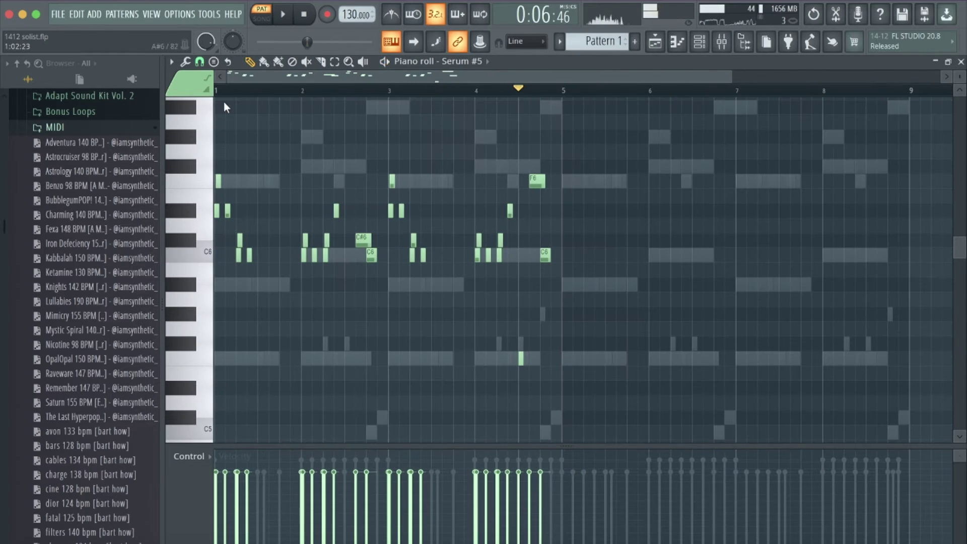
pyautogui.scroll(2, 282, 149)
pyautogui.press('space')
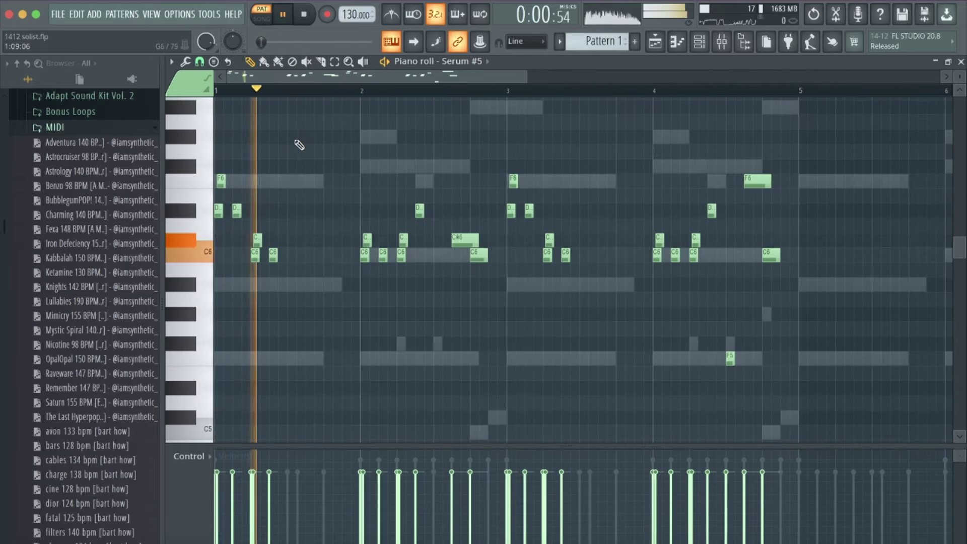
# Audition a short G#6 note near the end of bar 1 in Serum #5, and delete it.
pyautogui.press('space')
pyautogui.click(278, 151)
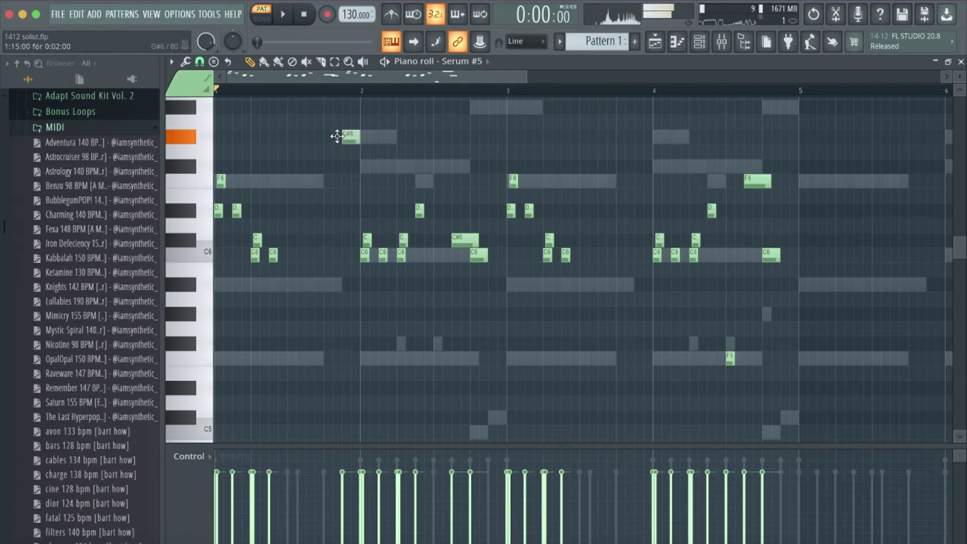
pyautogui.press('space')
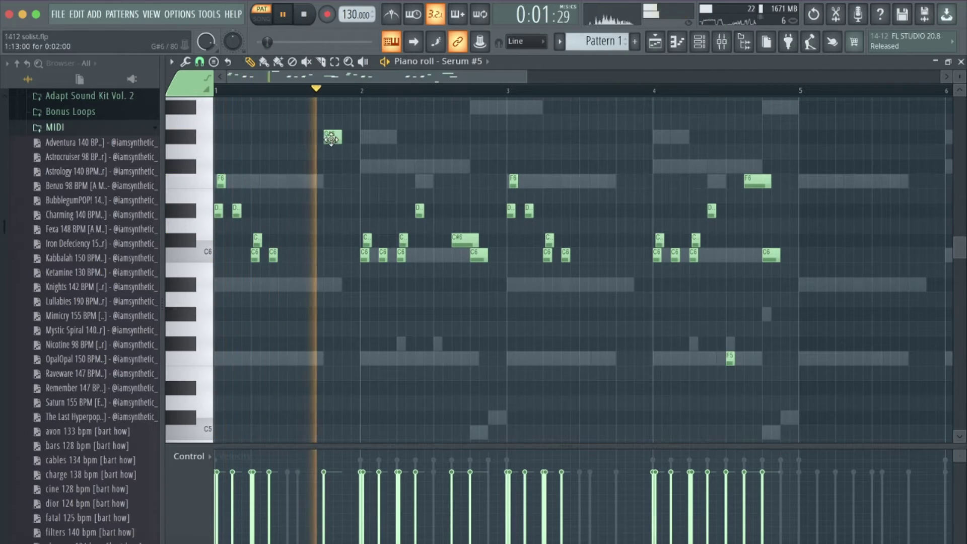
pyautogui.rightClick(334, 139)
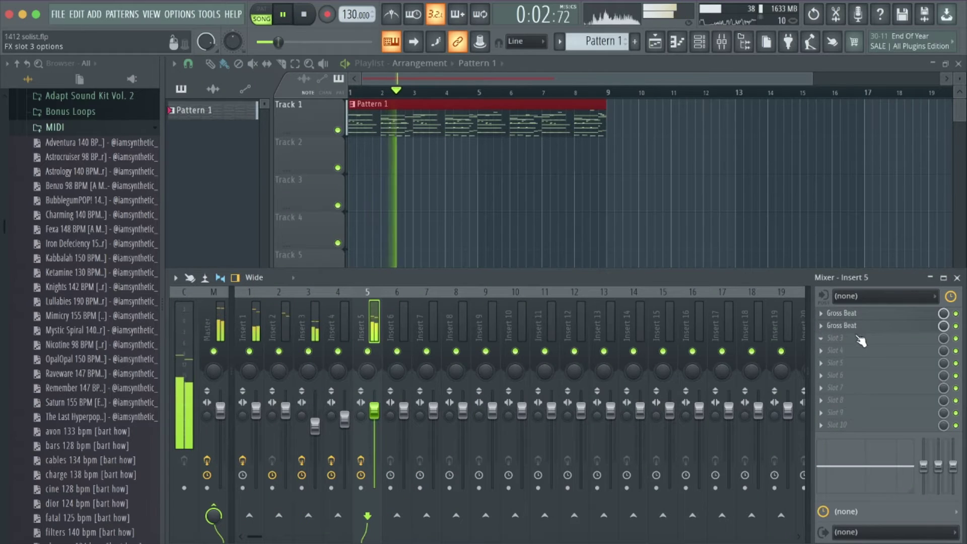
# Add Fruity Parametric EQ 2 to Insert 5's third slot, with a high-pass at about 289 Hz and a low-pass at about 5800 Hz.
pyautogui.click(859, 339)
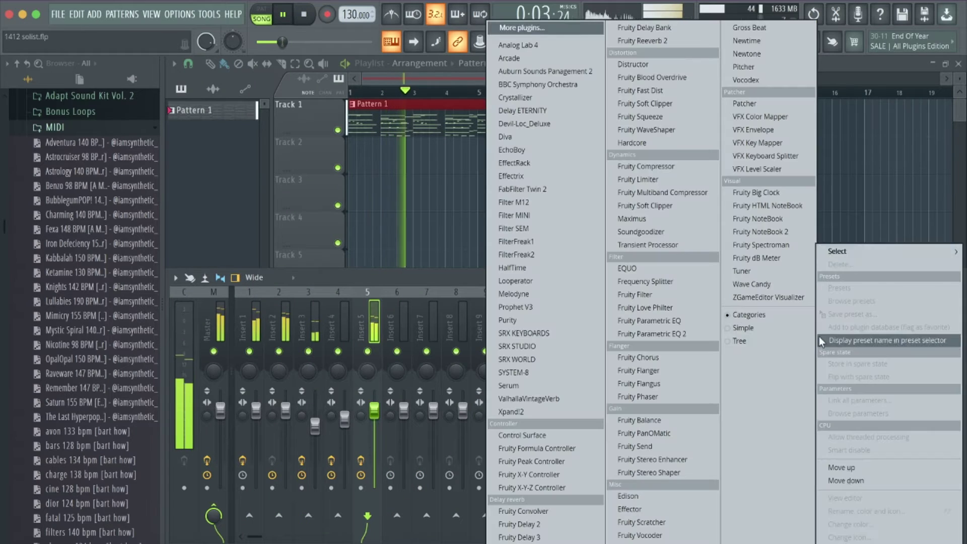
pyautogui.click(683, 330)
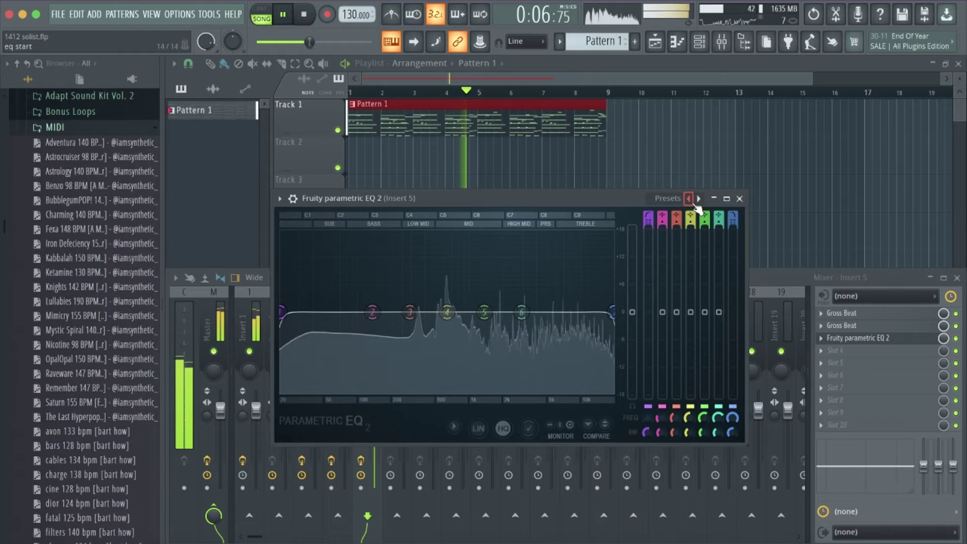
pyautogui.moveTo(280, 312); pyautogui.dragTo(411, 315)
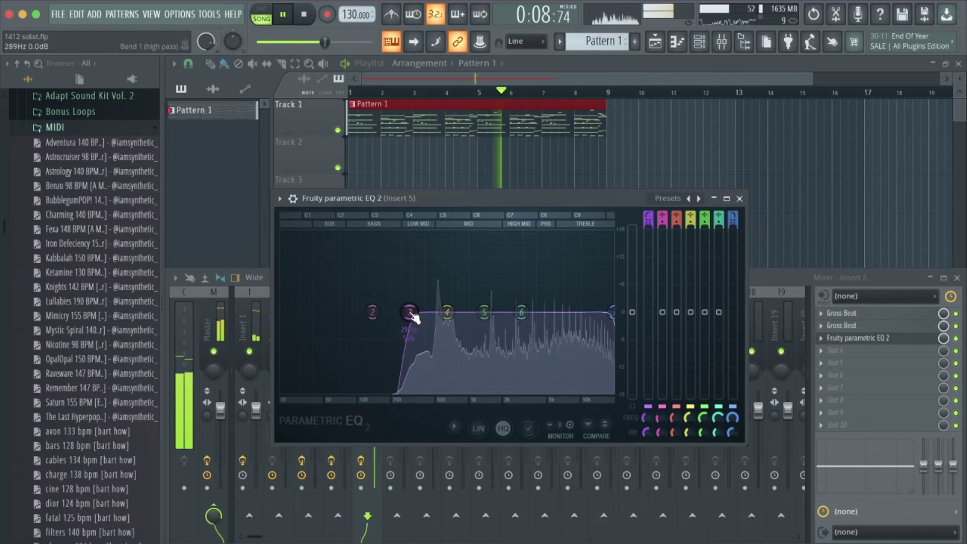
pyautogui.moveTo(611, 312); pyautogui.dragTo(554, 312)
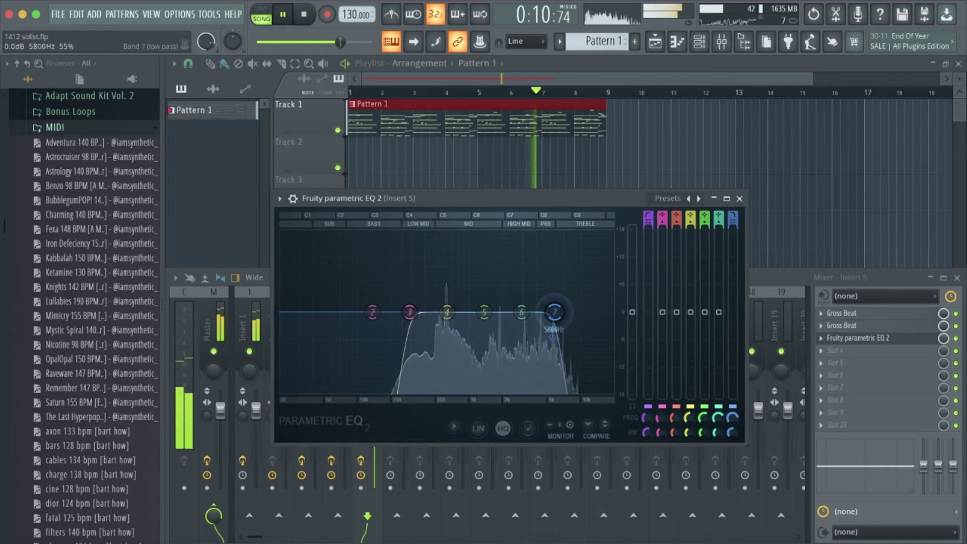
pyautogui.click(739, 199)
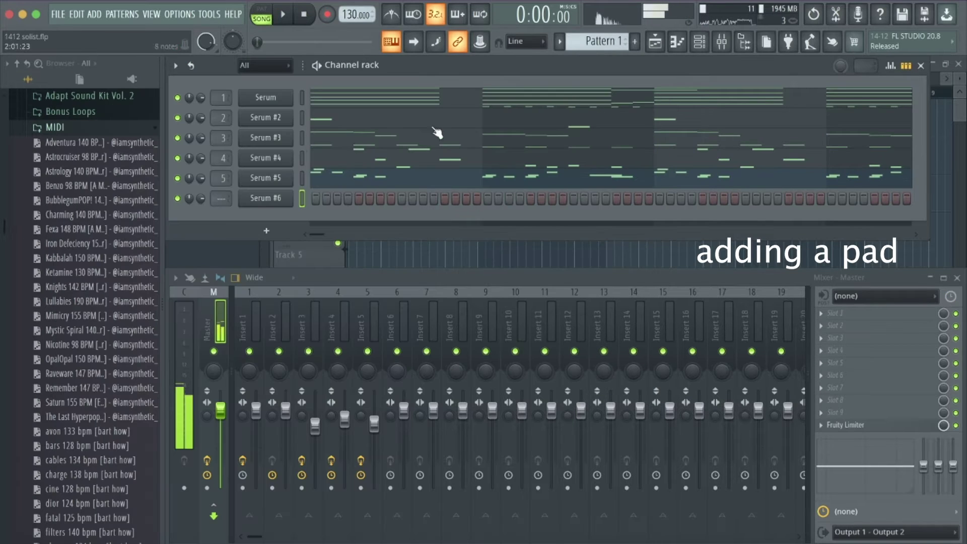
# Paste the chord notes into the Serum #6 pad channel and play them from its piano roll.
pyautogui.hotkey('ctrl', 'v')
pyautogui.click(317, 199)
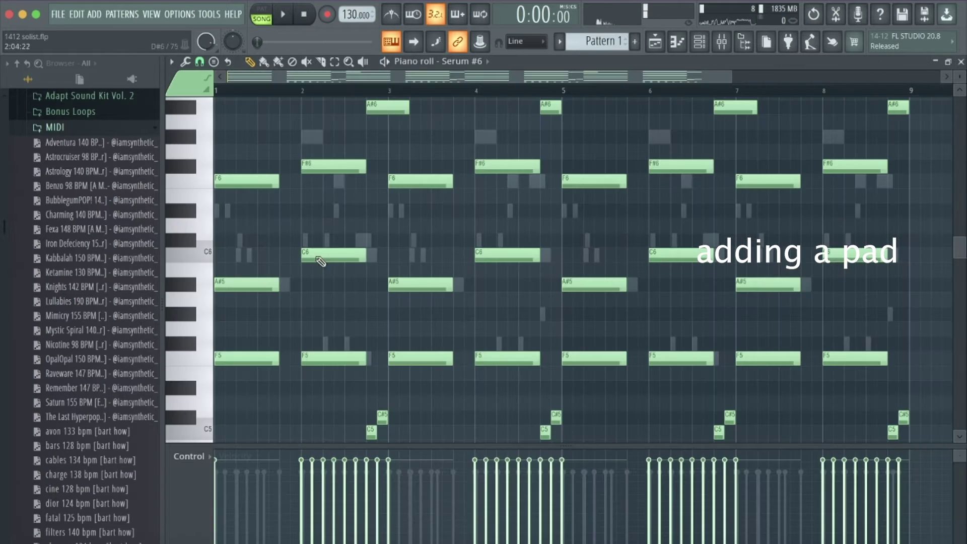
pyautogui.scroll(-2, 362, 302)
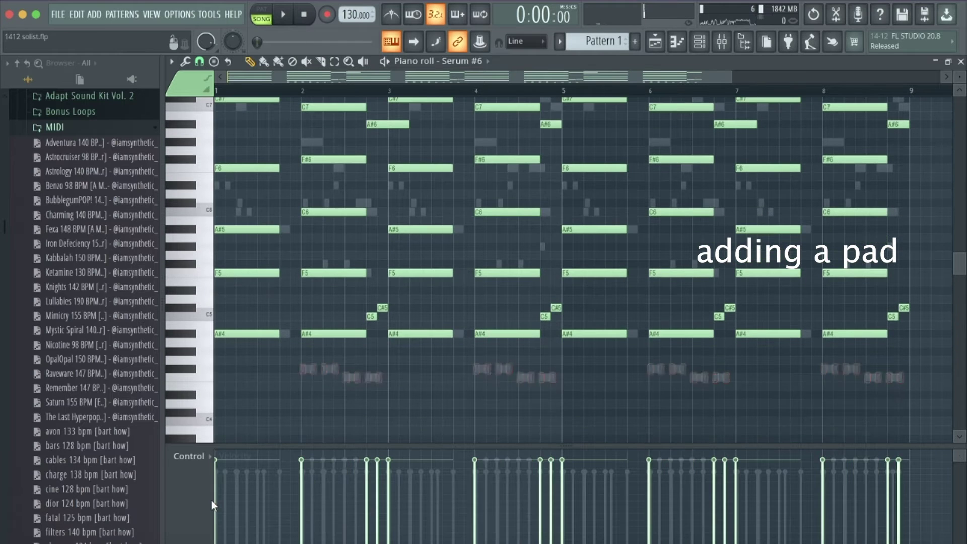
pyautogui.press('space')
pyautogui.scroll(1, 362, 424)
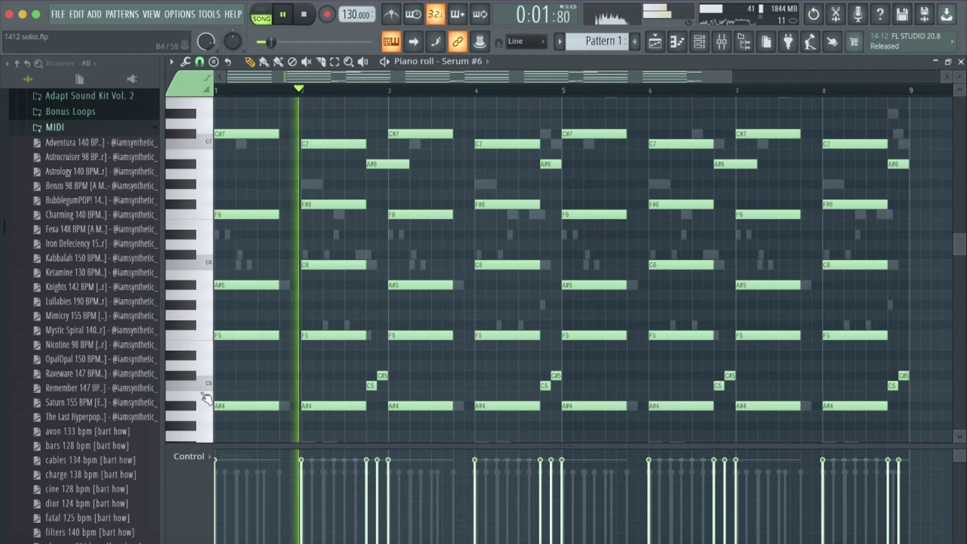
# Try the Serum #6 chord notes one octave higher during playback.
pyautogui.click(206, 340)
pyautogui.click(186, 390)
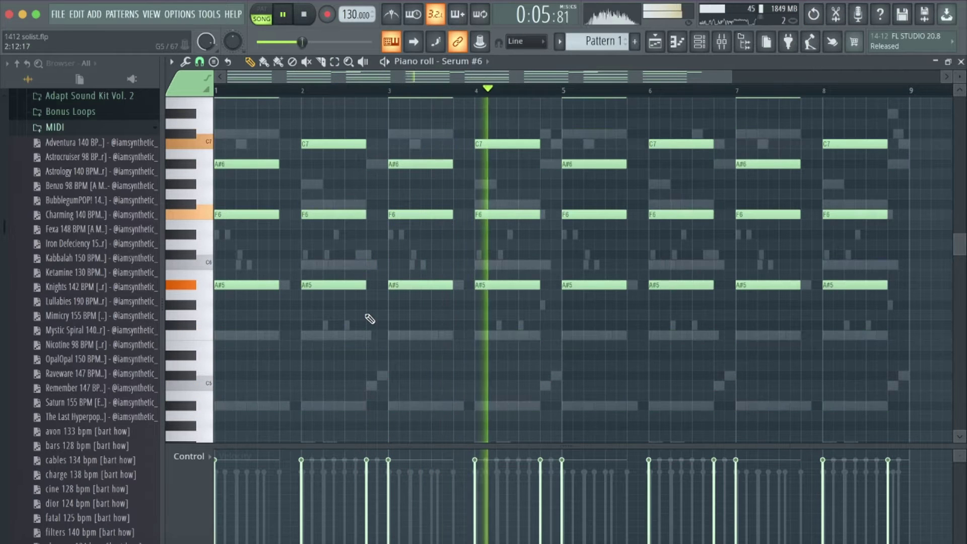
pyautogui.hotkey('ctrl', 'Up')
pyautogui.click(189, 164)
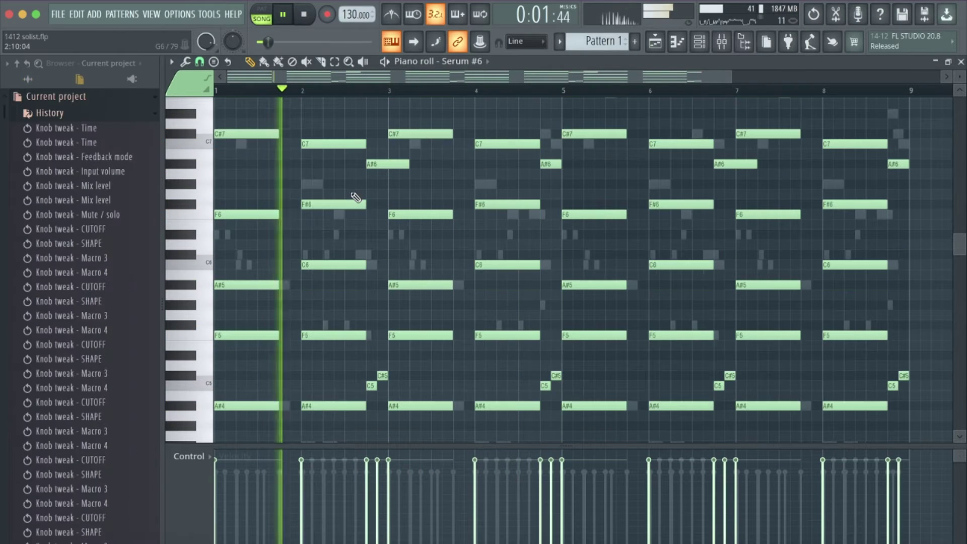
# Audition the PD - Crystalline and PD - Demos presets in Serum #6, and listen to its mixer track in isolation.
pyautogui.click(467, 70)
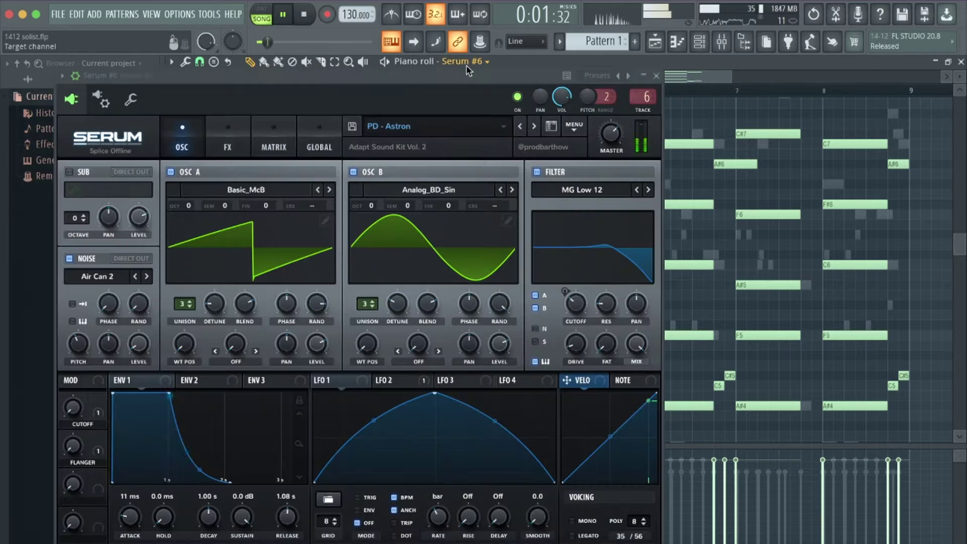
pyautogui.click(533, 126)
pyautogui.press('space')
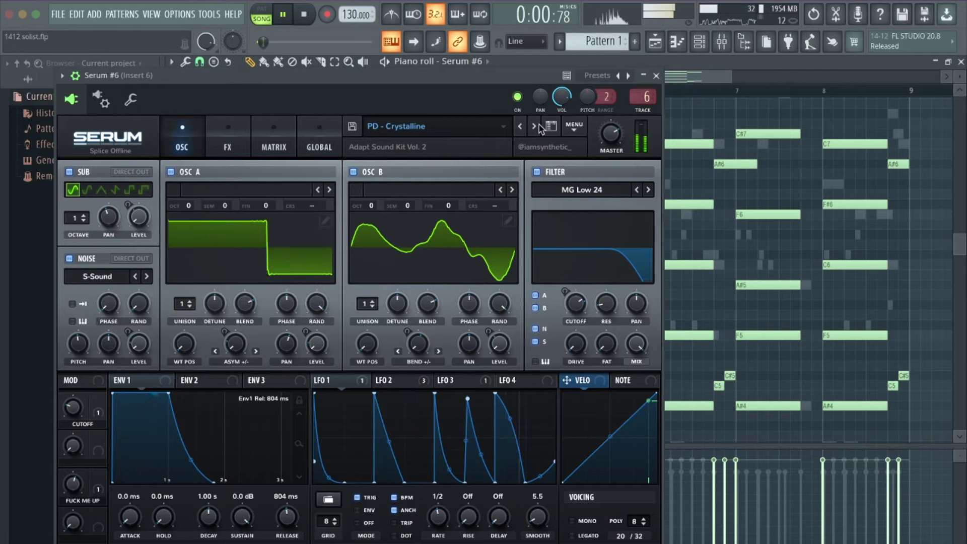
pyautogui.click(534, 127)
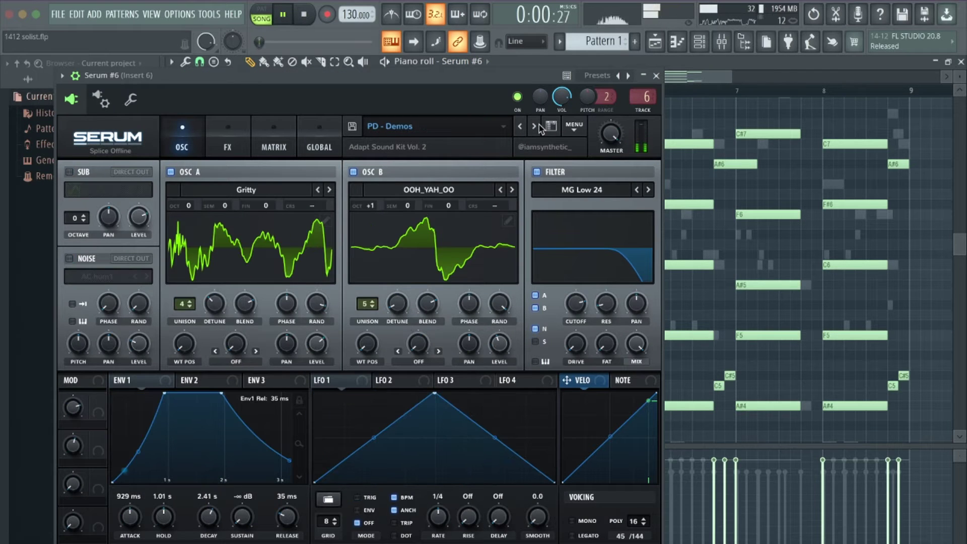
pyautogui.doubleClick(649, 94)
pyautogui.click(657, 76)
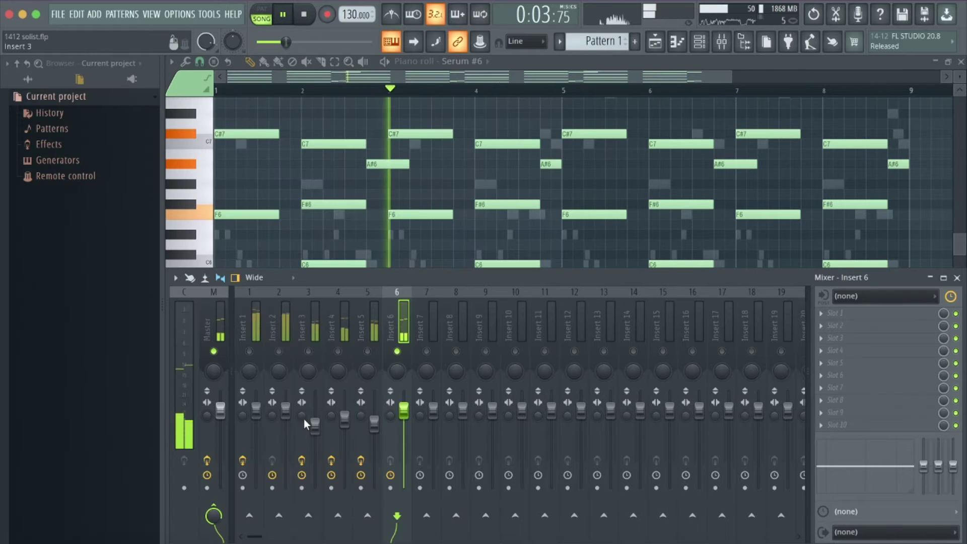
# Load the PD - Momentum preset in Serum #6 while the song plays.
pyautogui.click(479, 66)
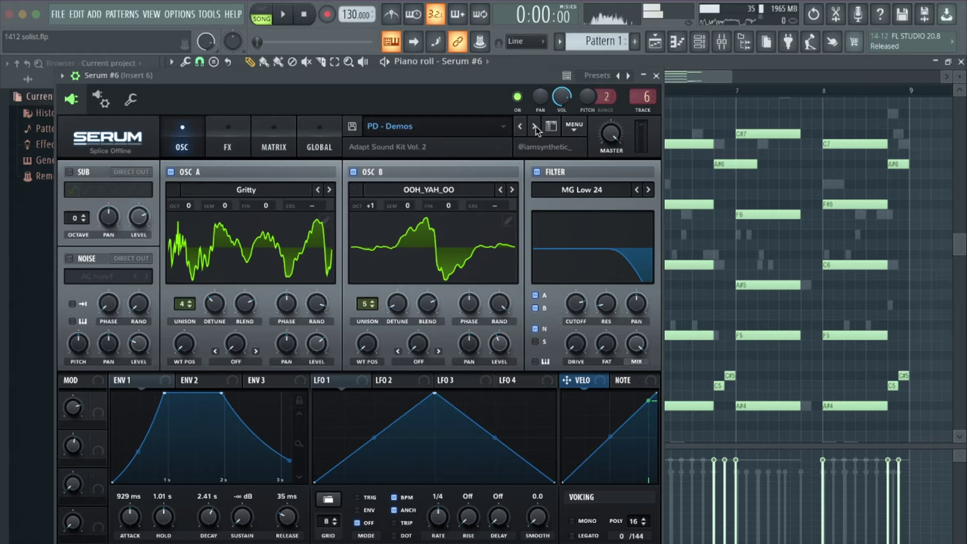
pyautogui.click(534, 126)
pyautogui.press('space')
pyautogui.click(535, 127)
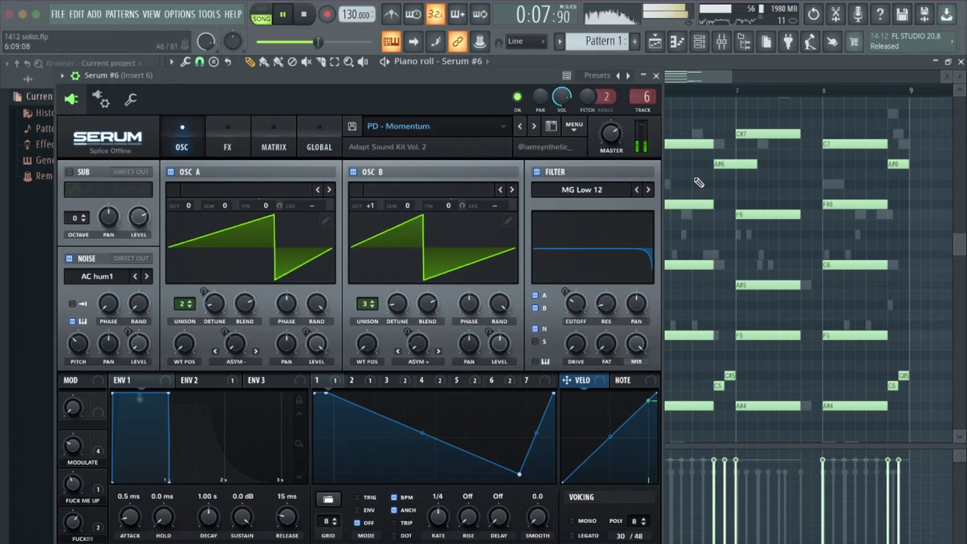
# Lengthen the Serum #6 chords in the odd bars to a full bar, and resize all A#6 notes to end at the bar lines.
pyautogui.press('F9')
pyautogui.press('F9')
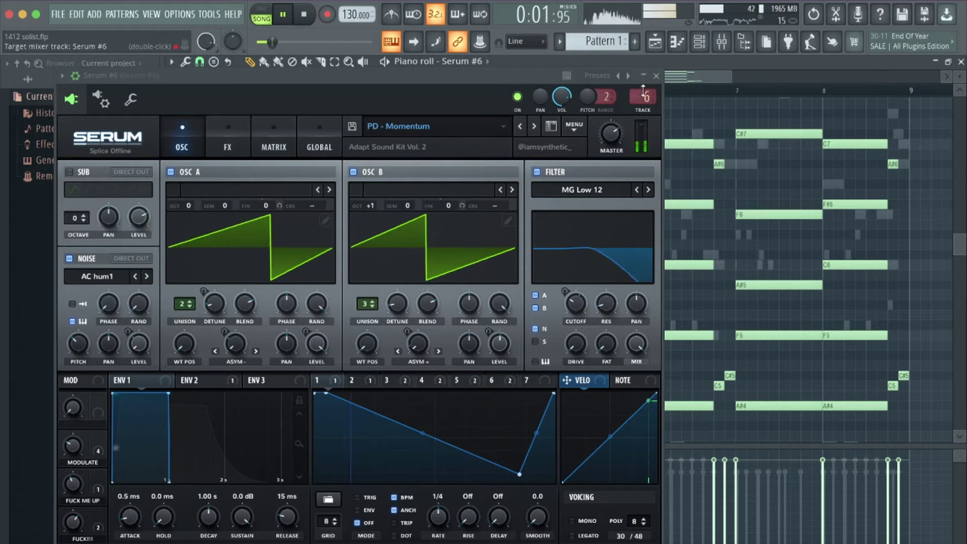
pyautogui.click(655, 75)
pyautogui.doubleClick(207, 162)
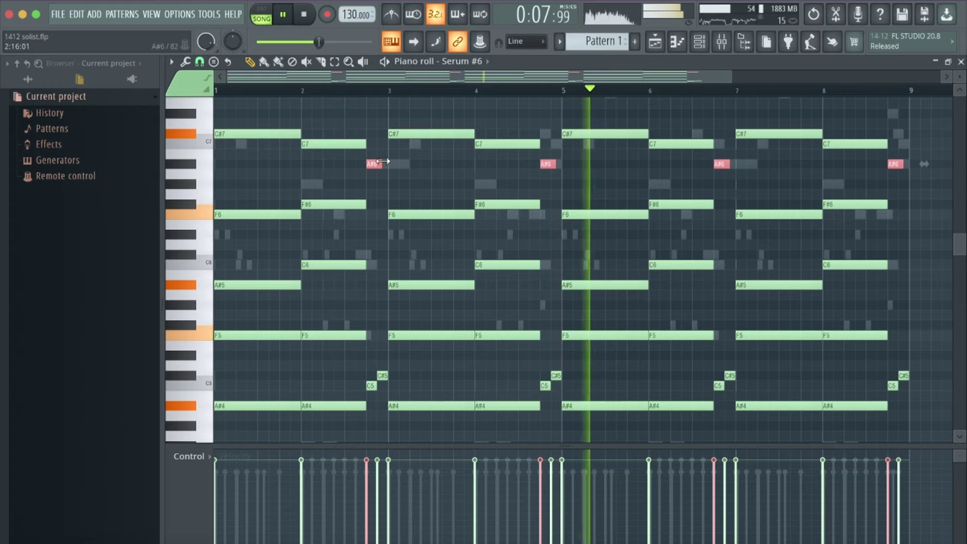
pyautogui.click(400, 180)
pyautogui.scroll(-2, 402, 182)
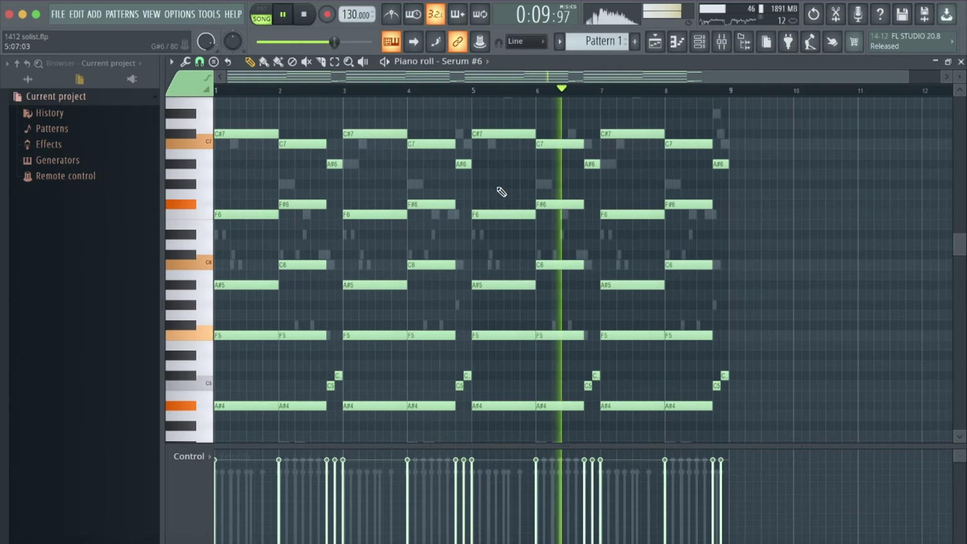
# Reset the Serum #6 mixer track to its defaults and lower its volume slightly.
pyautogui.click(470, 73)
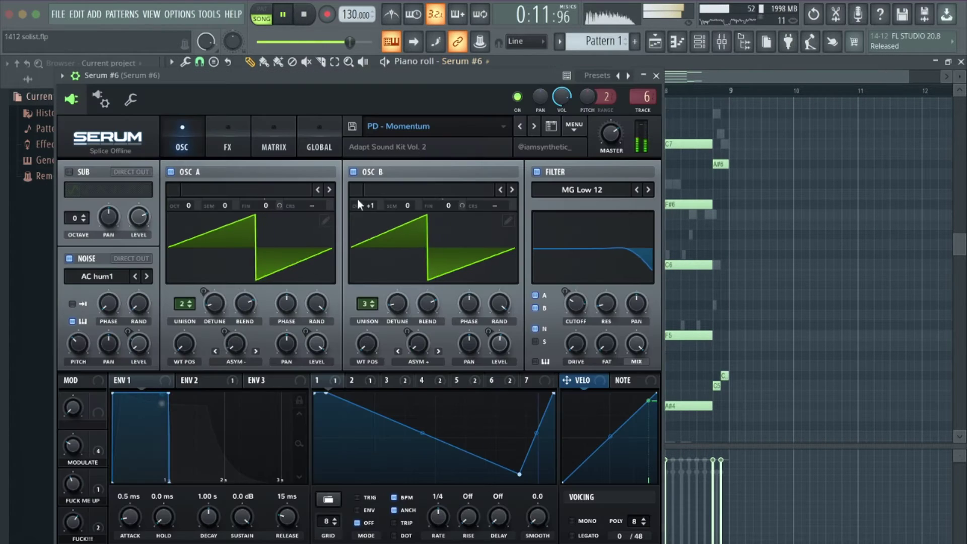
pyautogui.click(655, 75)
pyautogui.click(704, 43)
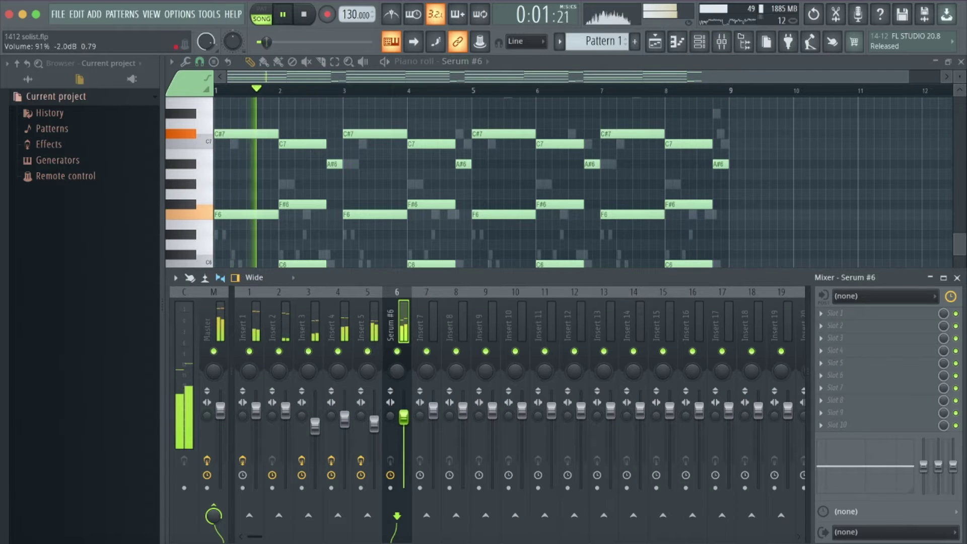
pyautogui.rightClick(408, 314)
pyautogui.click(413, 320)
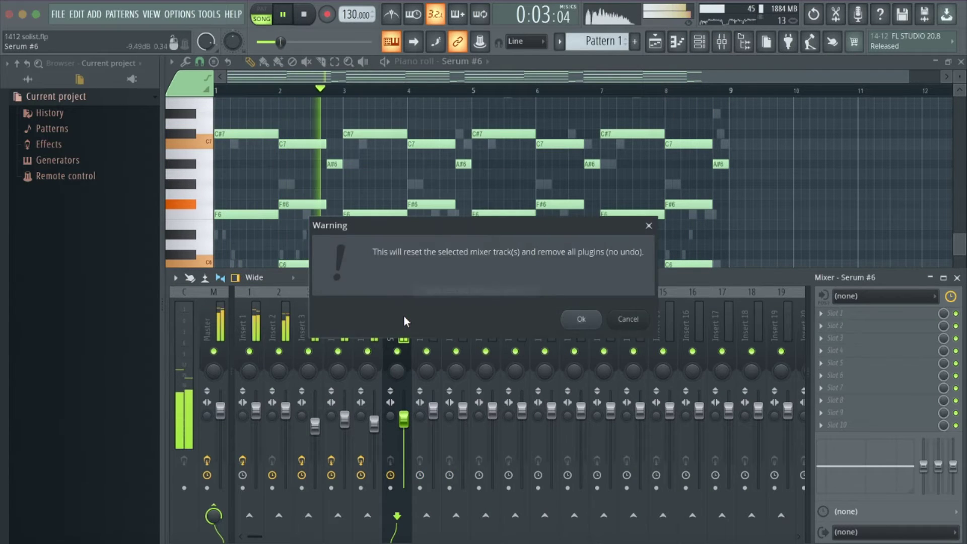
pyautogui.click(579, 320)
pyautogui.moveTo(403, 411)
pyautogui.mouseDown()
pyautogui.moveTo(403, 427)
pyautogui.moveTo(391, 410)
pyautogui.moveTo(403, 424)
pyautogui.mouseUp()
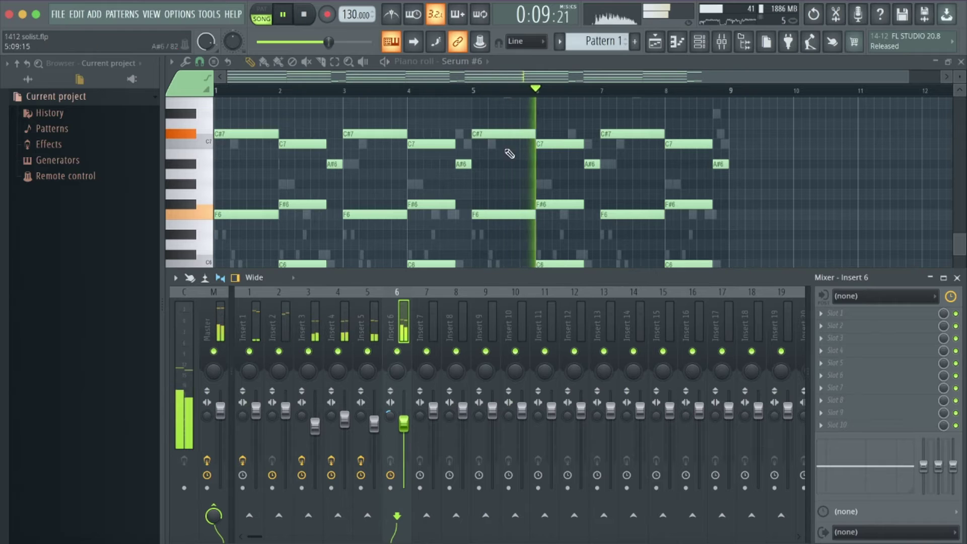
# Shift LFO 1's lowest point closer to the end of its cycle in Serum #6, and check the other LFOs through LFO 6.
pyautogui.click(468, 61)
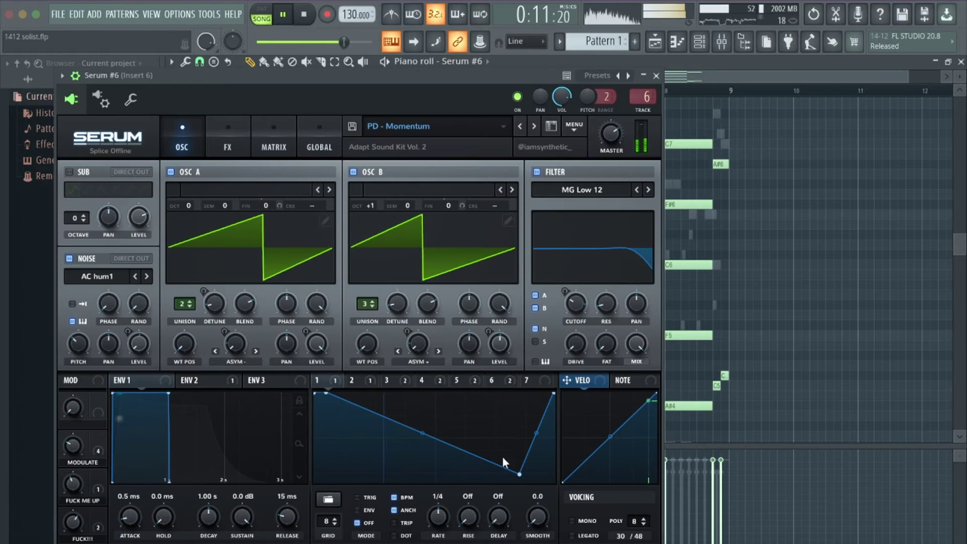
pyautogui.moveTo(523, 475); pyautogui.dragTo(534, 479)
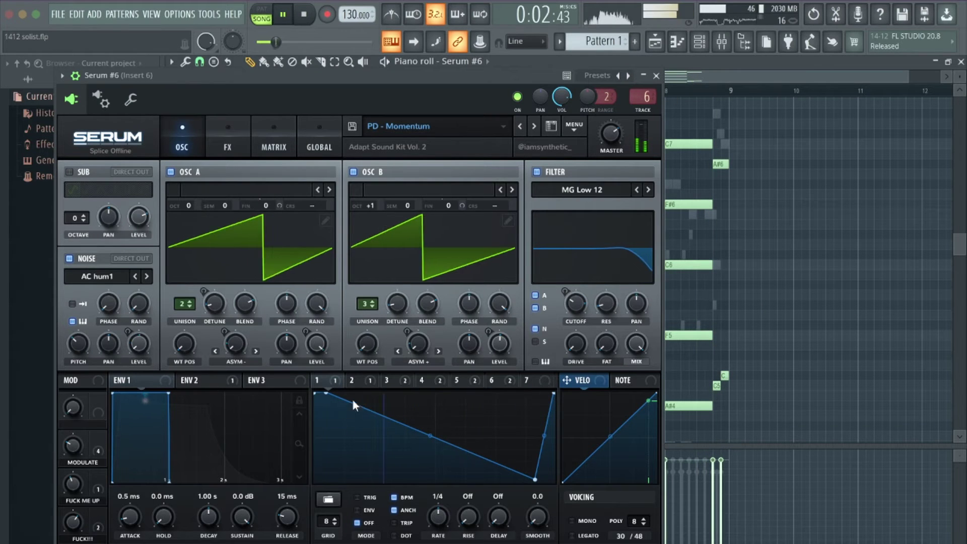
pyautogui.click(369, 380)
pyautogui.click(387, 380)
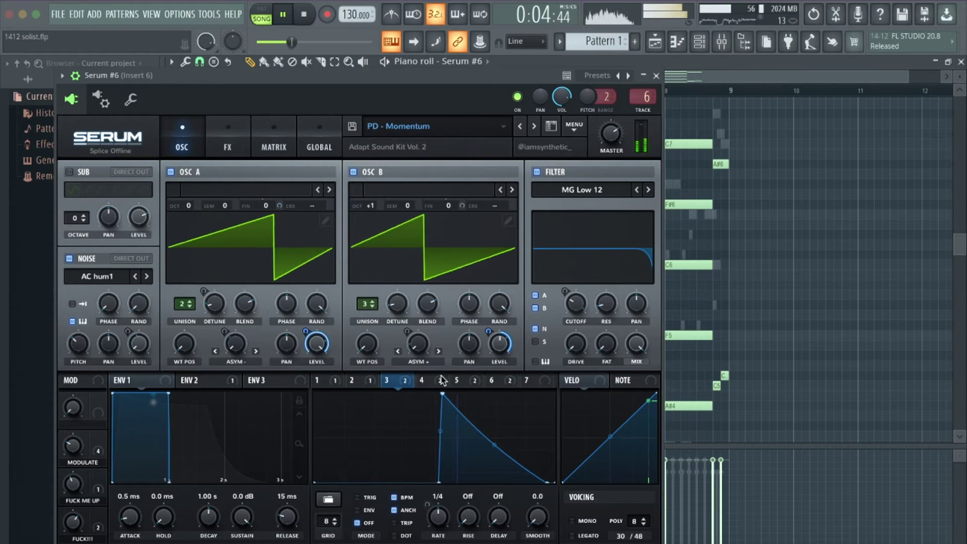
pyautogui.click(422, 380)
pyautogui.click(456, 380)
pyautogui.click(491, 380)
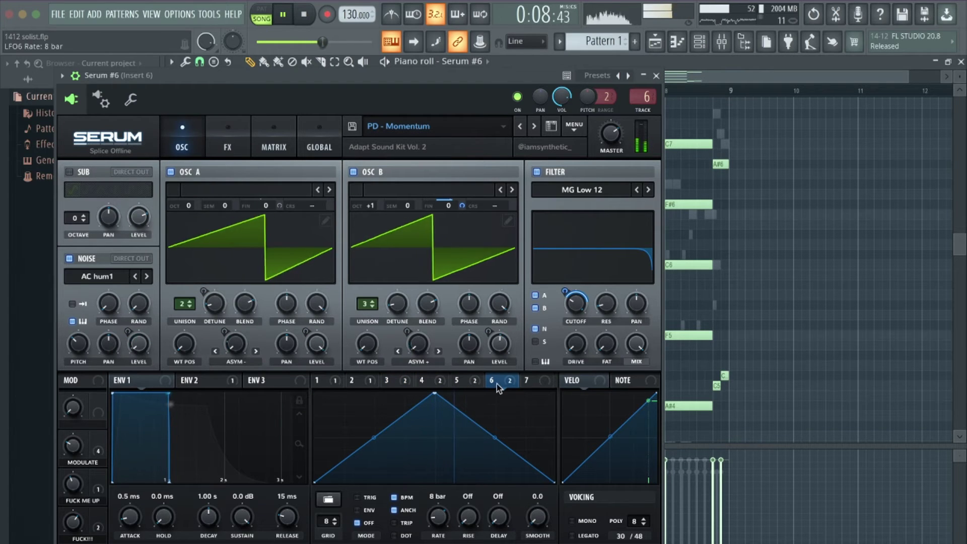
# Set the Serum #6 filter cutoff to about 217 Hz and adjust the amount of LFO 6 modulation on it.
pyautogui.moveTo(565, 290)
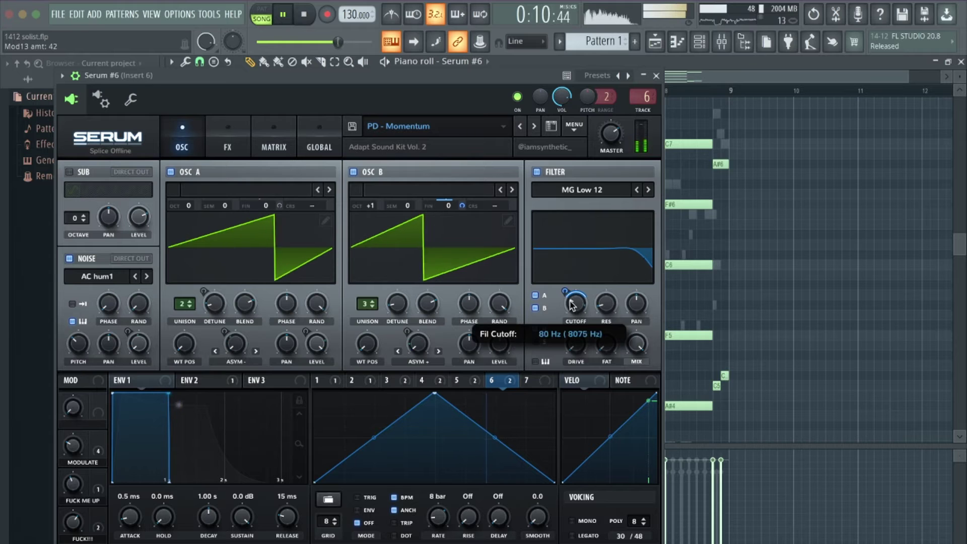
pyautogui.moveTo(567, 291); pyautogui.dragTo(565, 288)
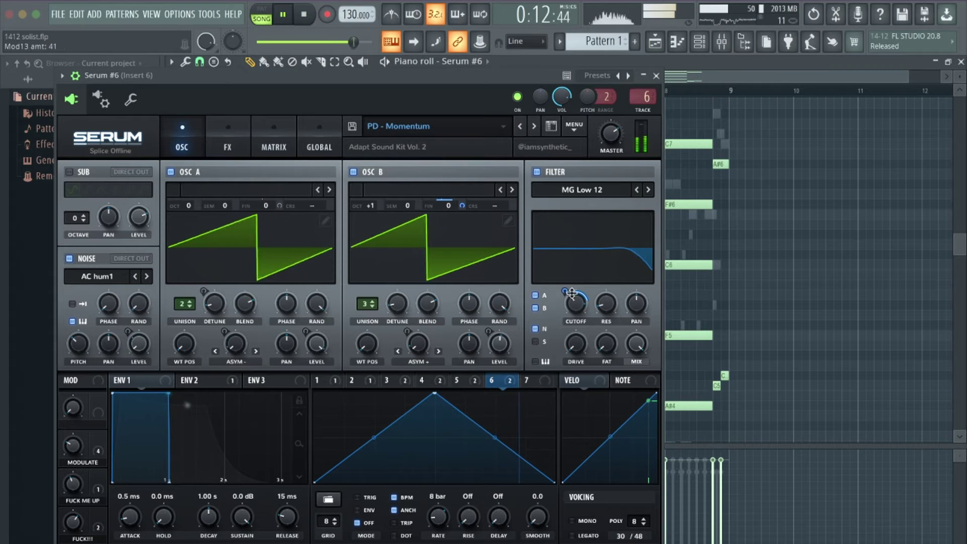
pyautogui.moveTo(575, 309)
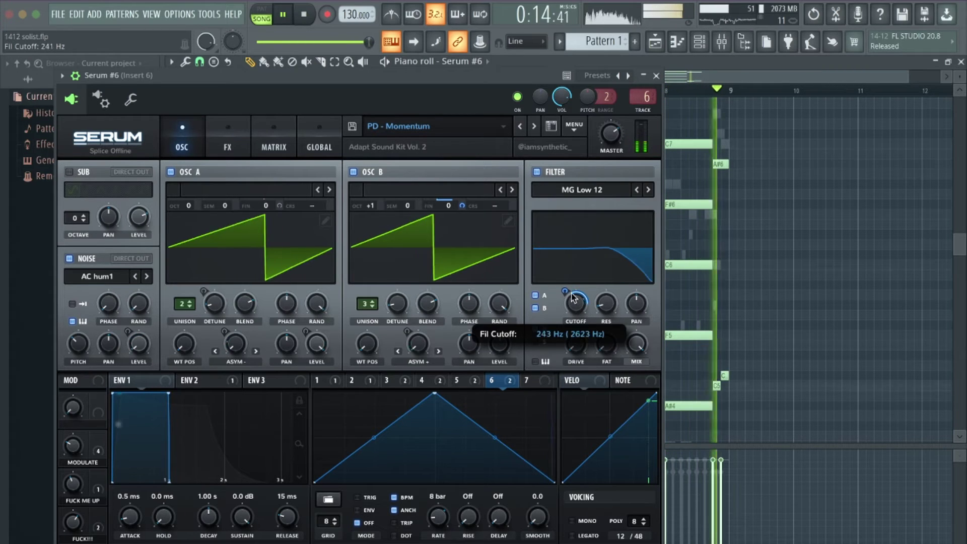
pyautogui.moveTo(565, 291); pyautogui.dragTo(565, 297)
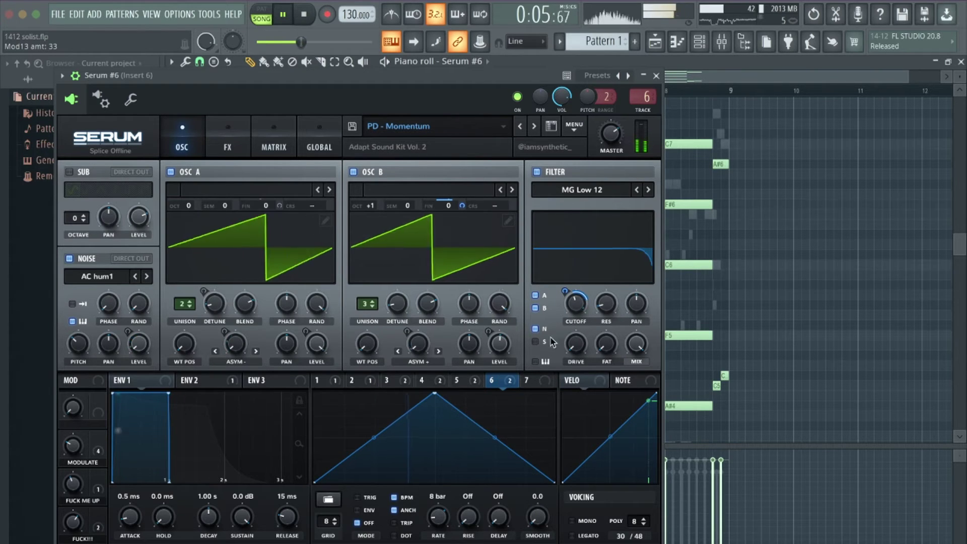
pyautogui.moveTo(577, 305)
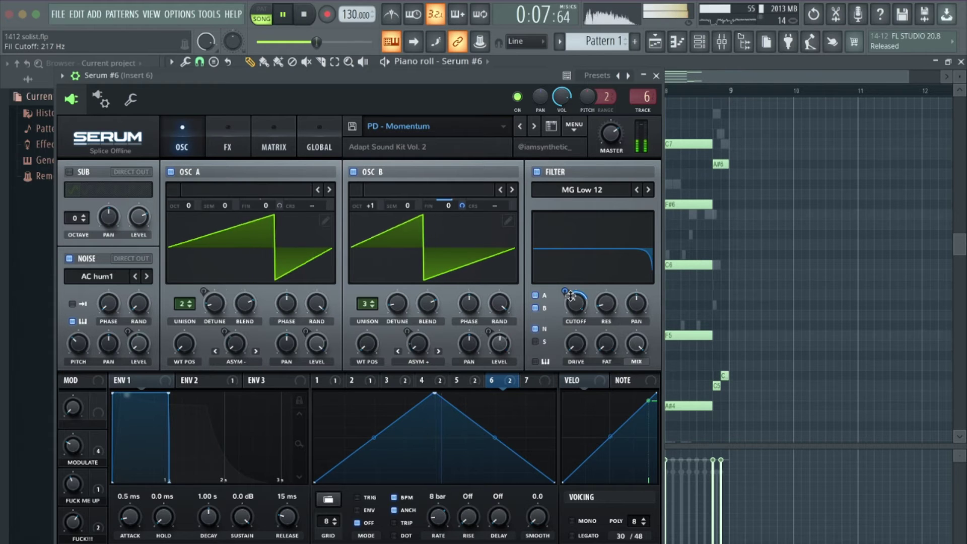
# Reopen Serum #6 from the channel rack and move LFO 1's lowest point close to the start of its cycle.
pyautogui.press('F9')
pyautogui.click(656, 76)
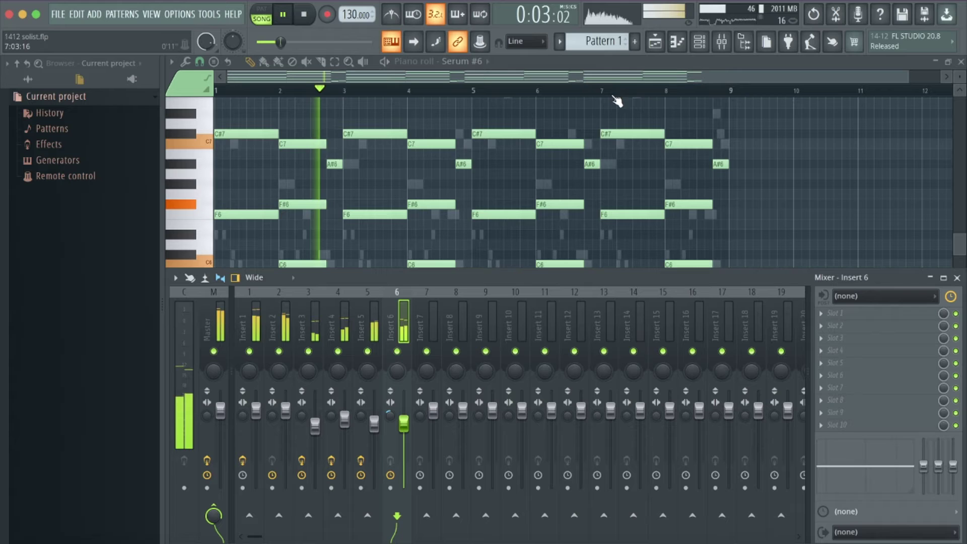
pyautogui.click(697, 46)
pyautogui.click(656, 45)
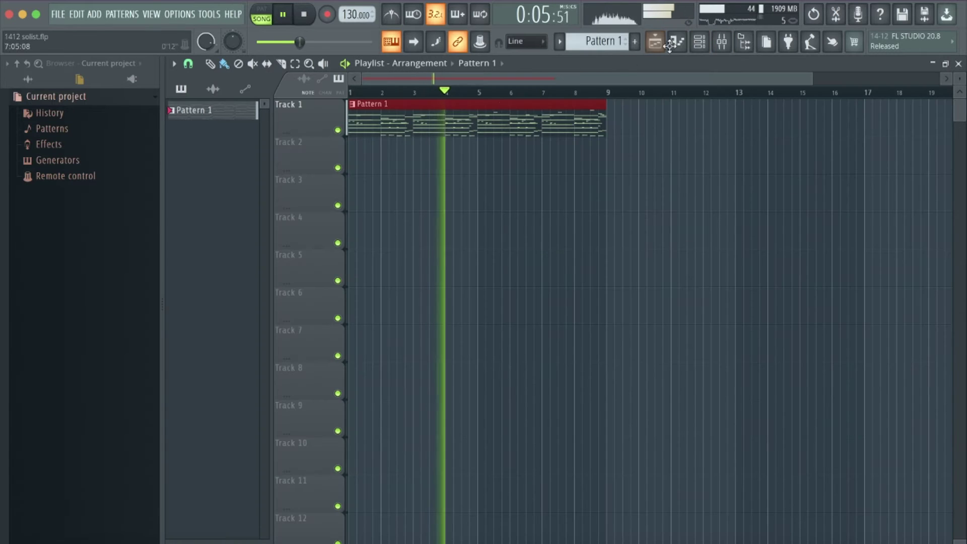
pyautogui.press('F6')
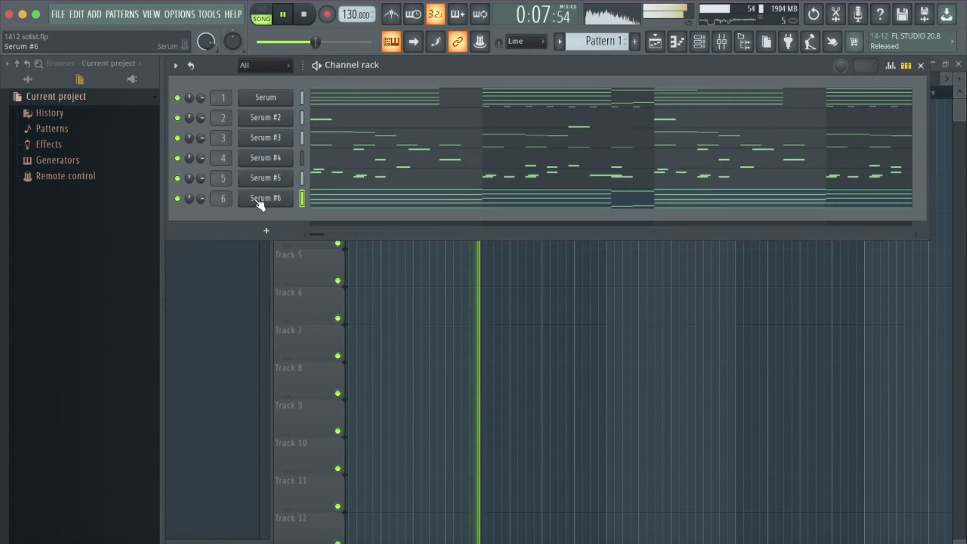
pyautogui.click(262, 198)
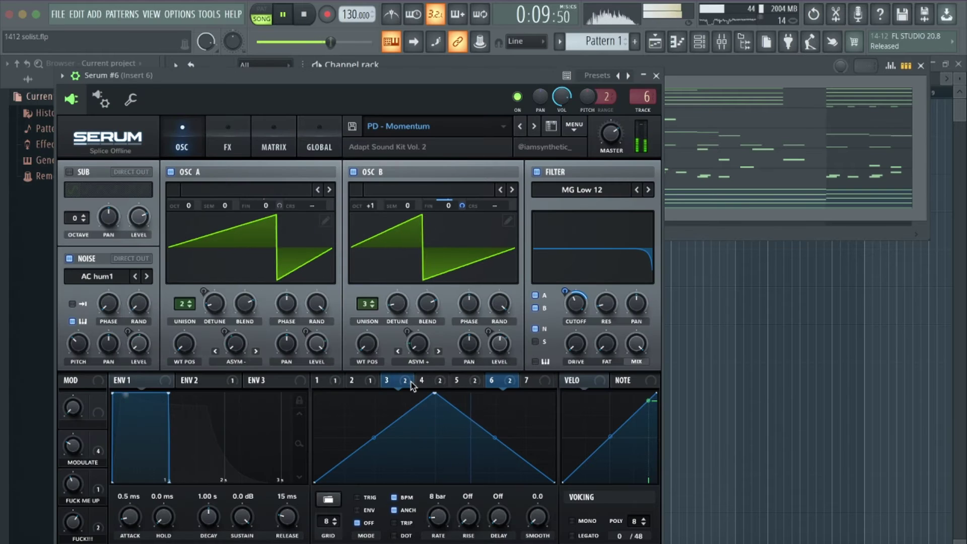
pyautogui.click(456, 380)
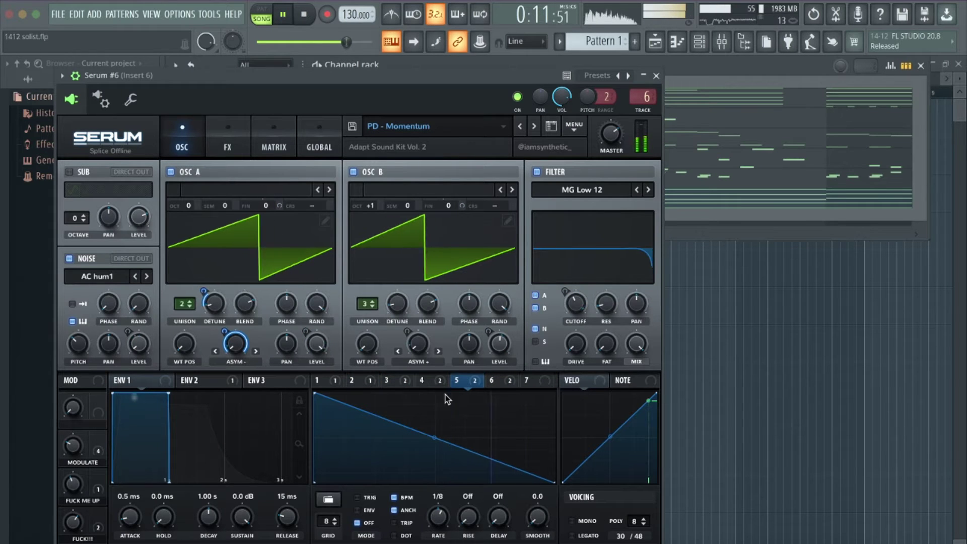
pyautogui.click(340, 383)
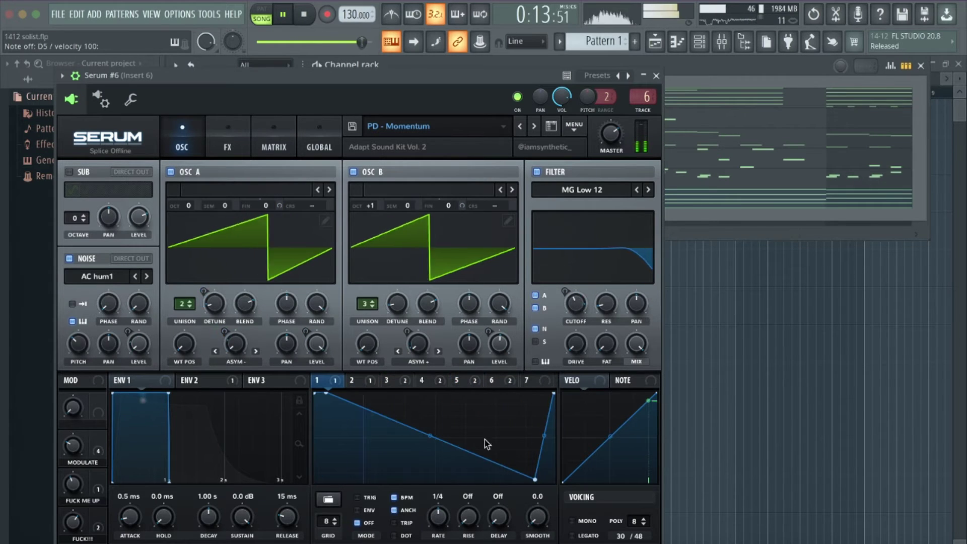
pyautogui.moveTo(534, 479); pyautogui.dragTo(341, 501)
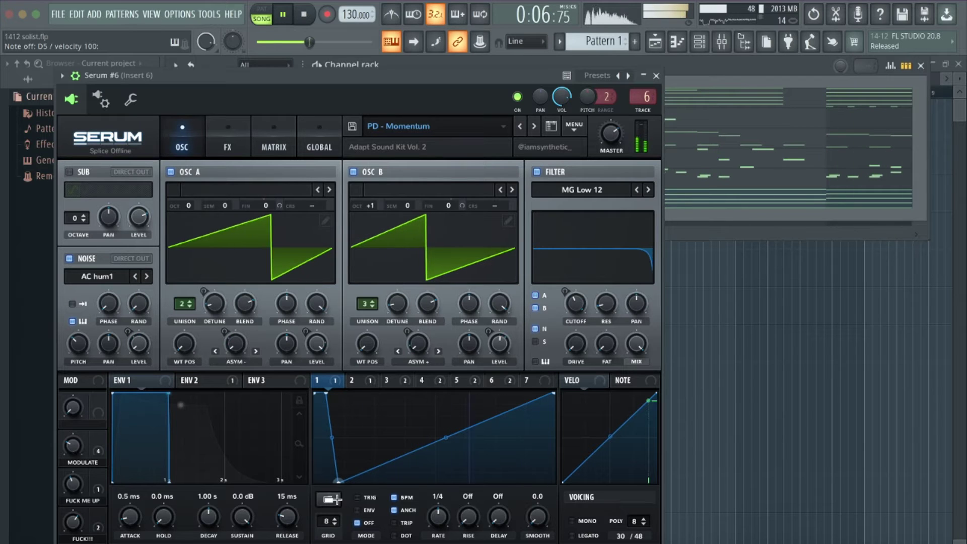
pyautogui.moveTo(337, 481); pyautogui.dragTo(520, 484)
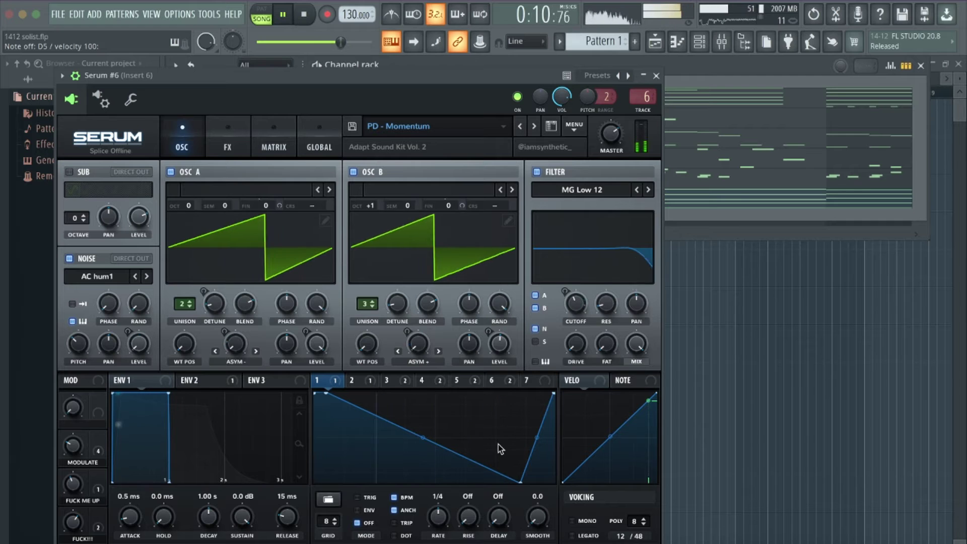
pyautogui.moveTo(521, 483); pyautogui.dragTo(337, 481)
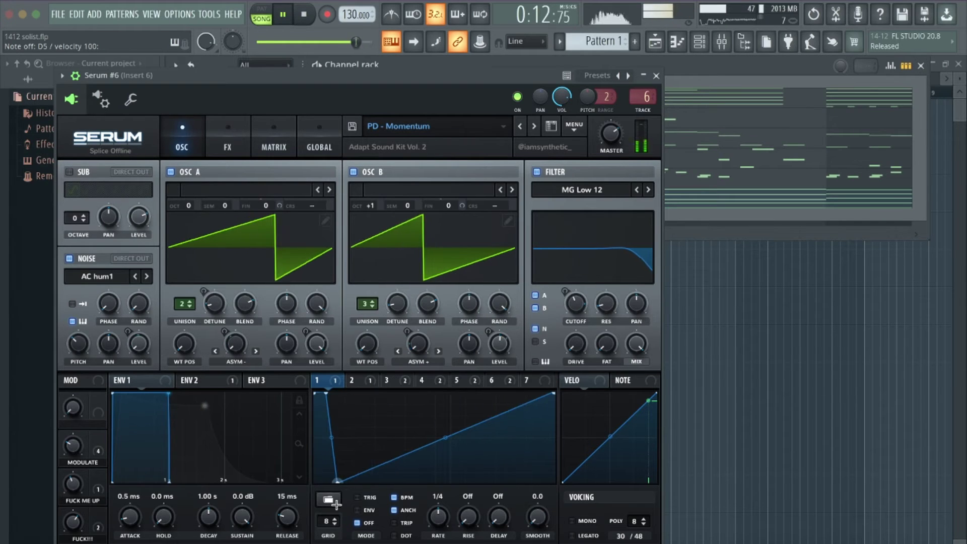
# Add a Renaissance Compressor to Insert 6 with threshold -10.1, ratio 3.38 and gain 8.2 dB.
pyautogui.doubleClick(642, 98)
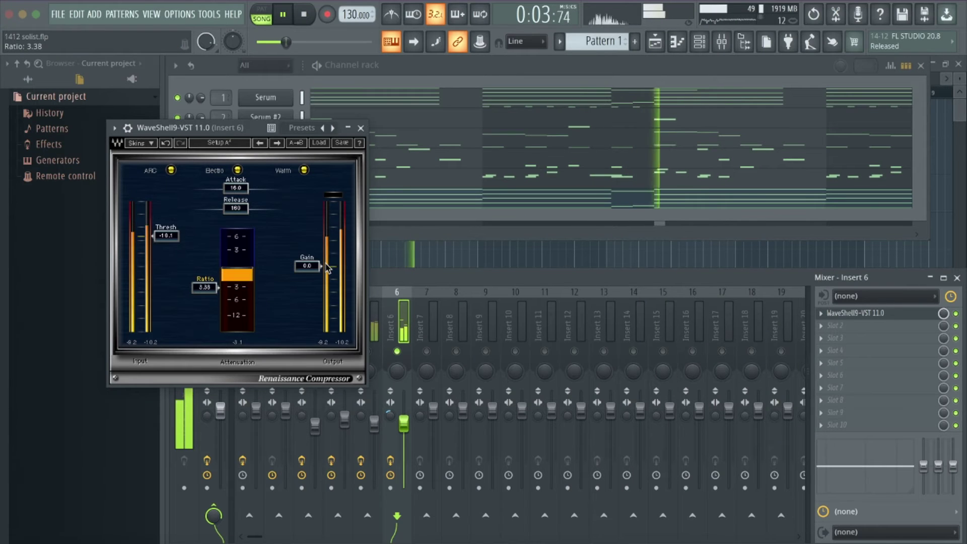
pyautogui.moveTo(314, 267); pyautogui.dragTo(313, 243)
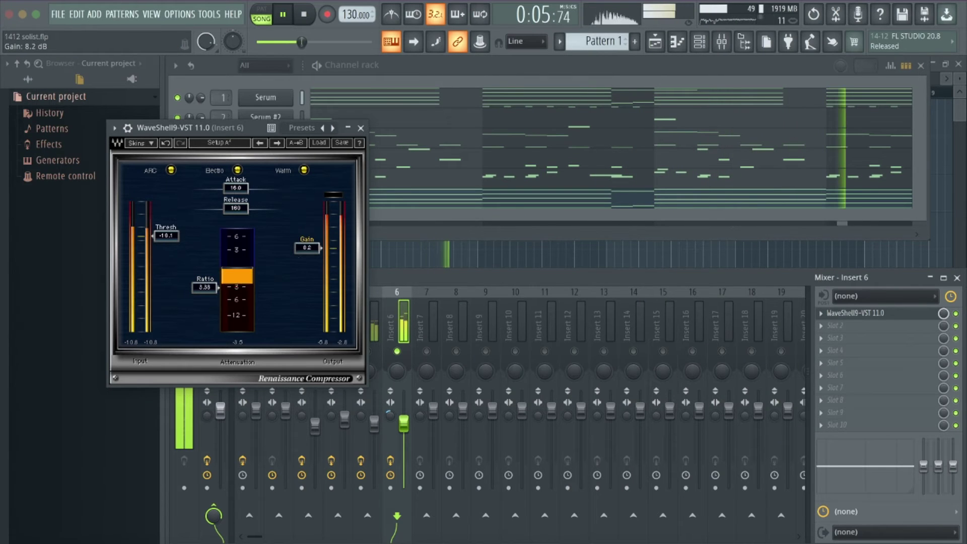
pyautogui.click(360, 128)
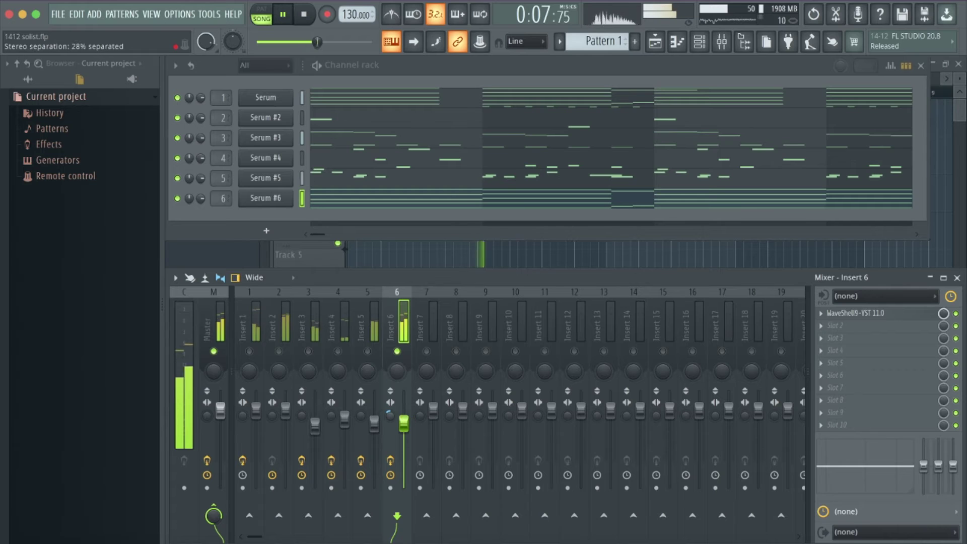
# Unsolo Insert 6 and lower its volume fader slightly while the full song plays.
pyautogui.rightClick(398, 352)
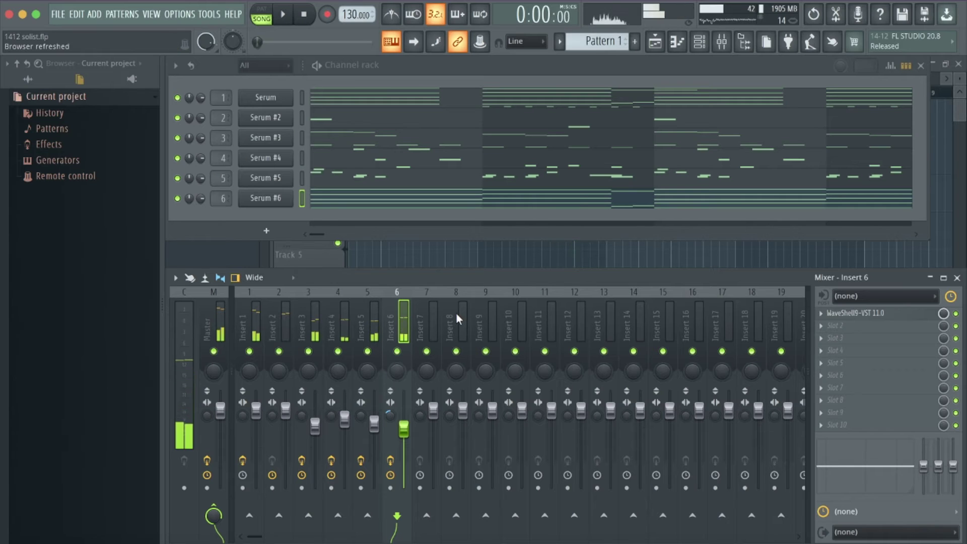
pyautogui.moveTo(401, 430); pyautogui.dragTo(403, 432)
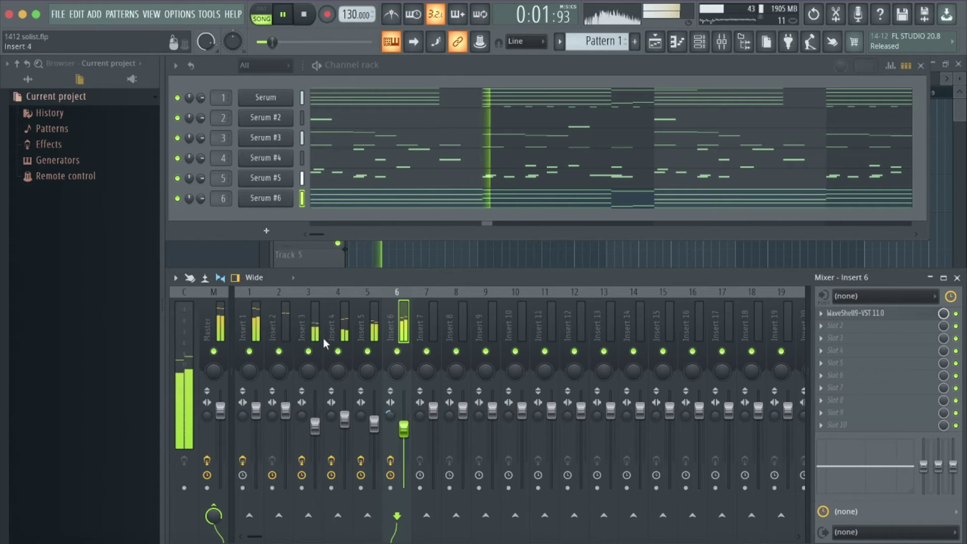
pyautogui.click(256, 332)
pyautogui.click(392, 339)
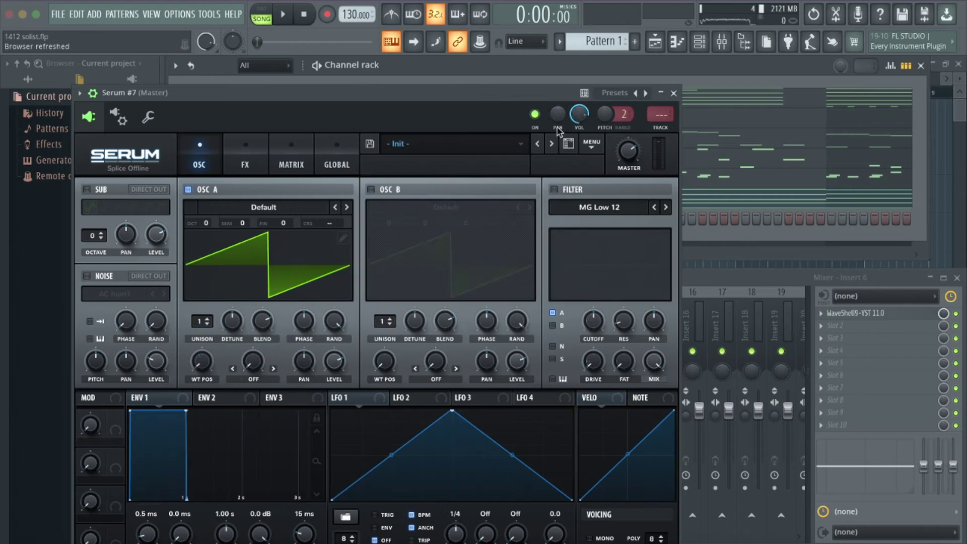
# Route the new Serum #7 to mixer track 7 and audition the Serum and Serum #6 chord channels in turn.
pyautogui.click(674, 93)
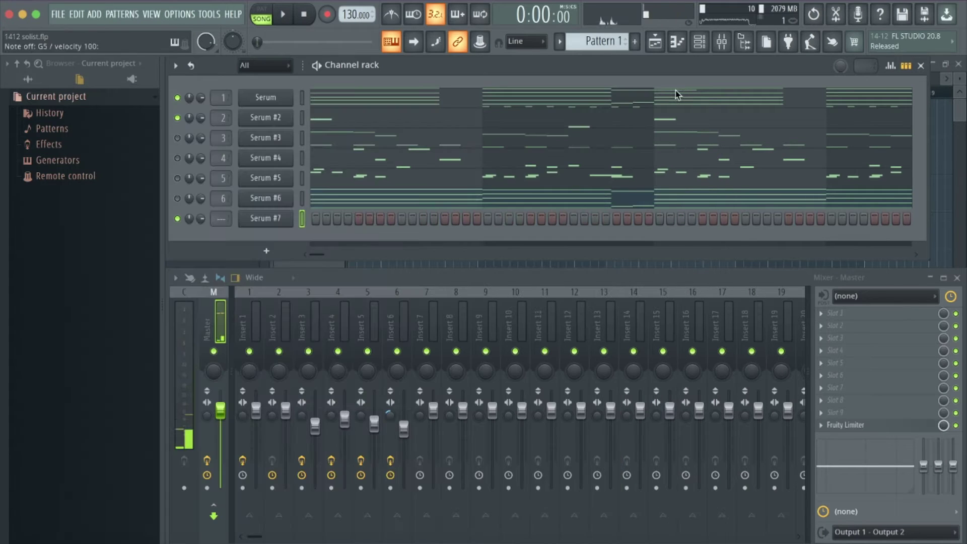
pyautogui.scroll(6, 221, 218)
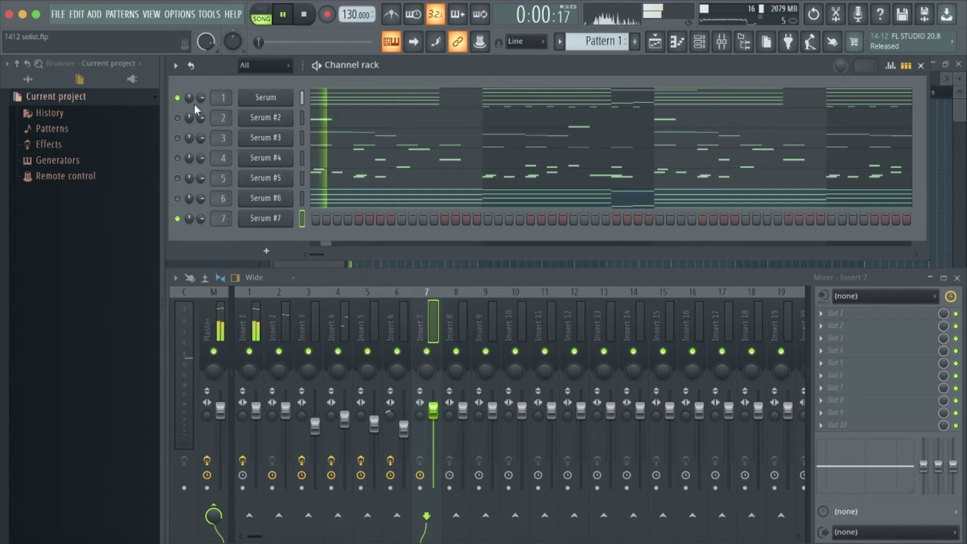
pyautogui.rightClick(279, 228)
pyautogui.click(255, 229)
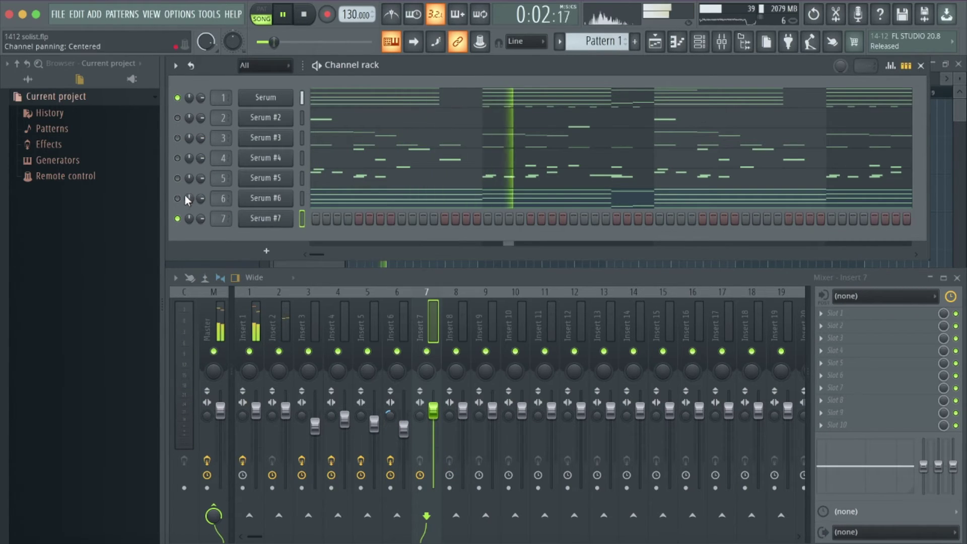
pyautogui.press('space')
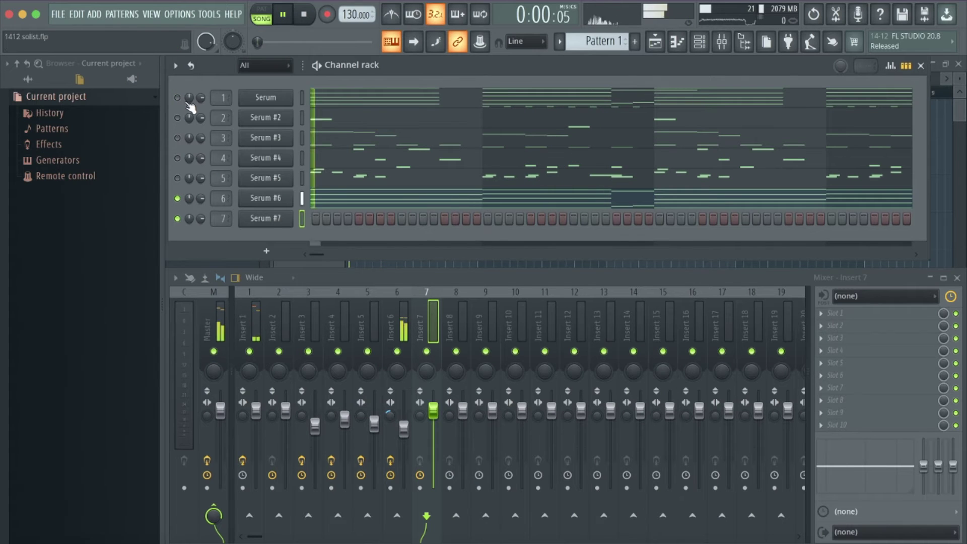
# Open the Serum #7 piano roll and place an F5 and an F6 note at the start of bar 1.
pyautogui.rightClick(276, 229)
pyautogui.click(308, 218)
pyautogui.press('space')
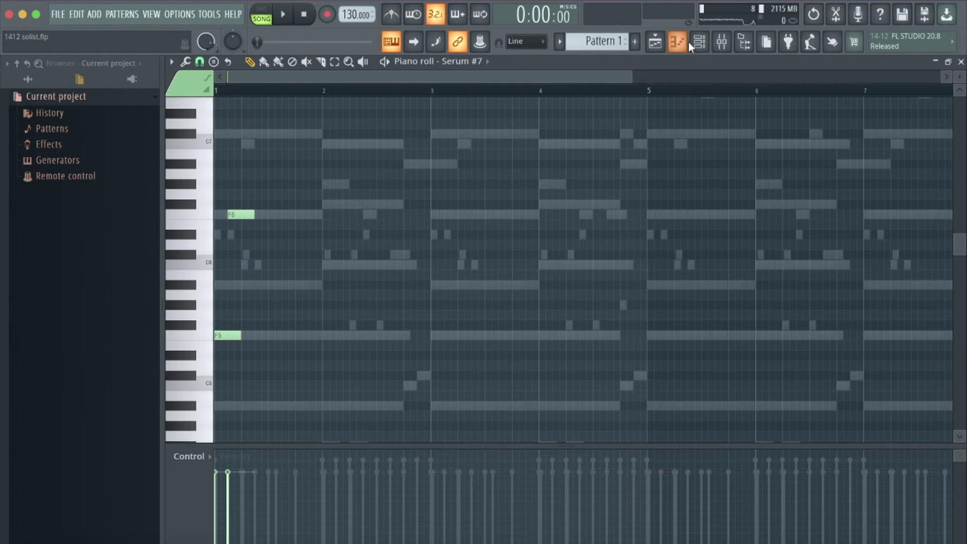
pyautogui.click(698, 43)
pyautogui.click(263, 97)
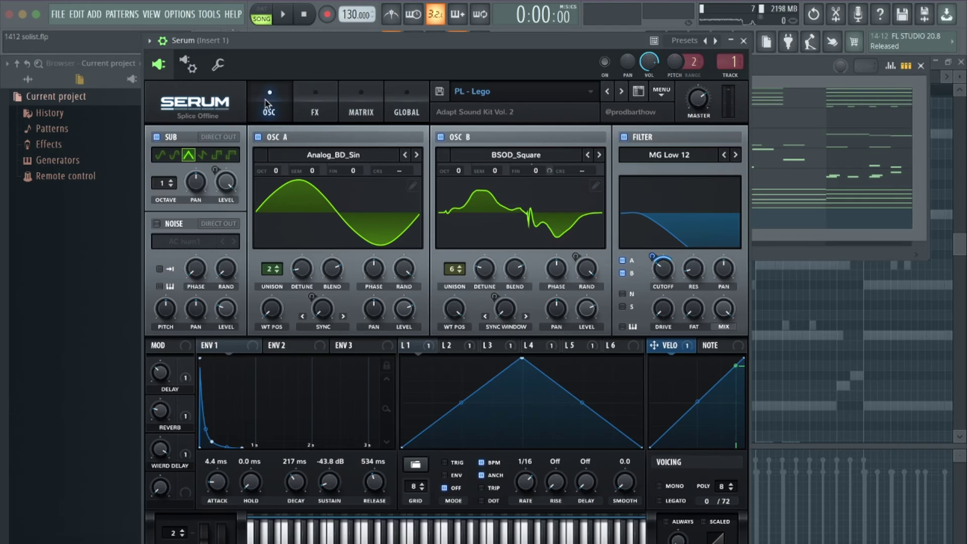
pyautogui.press('Escape')
pyautogui.press('space')
pyautogui.press('space')
pyautogui.press('F9')
# Shorten the Serum #7 notes and fill bar 1 with a repeating F6, C#6, C6 pattern over F5 and A#4 notes.
pyautogui.click(328, 220)
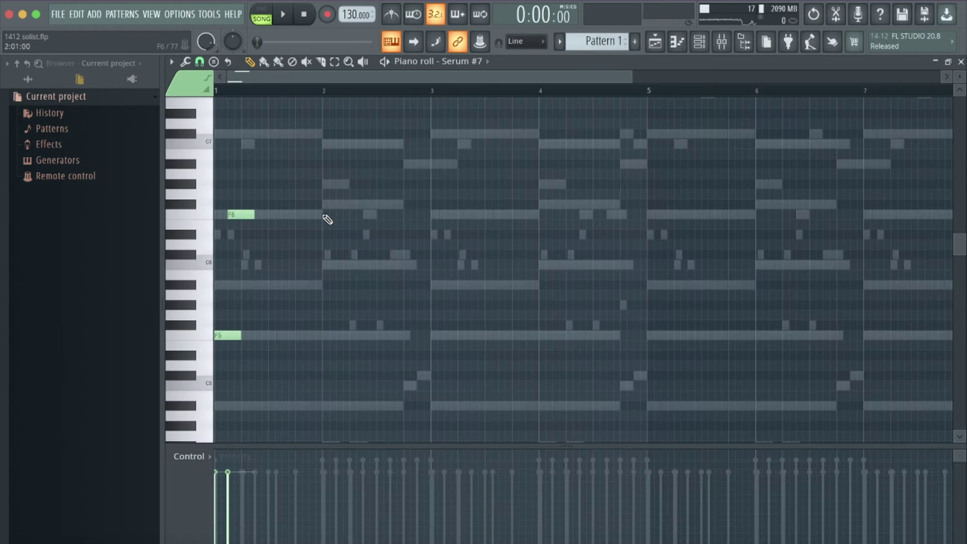
pyautogui.scroll(2, 207, 212)
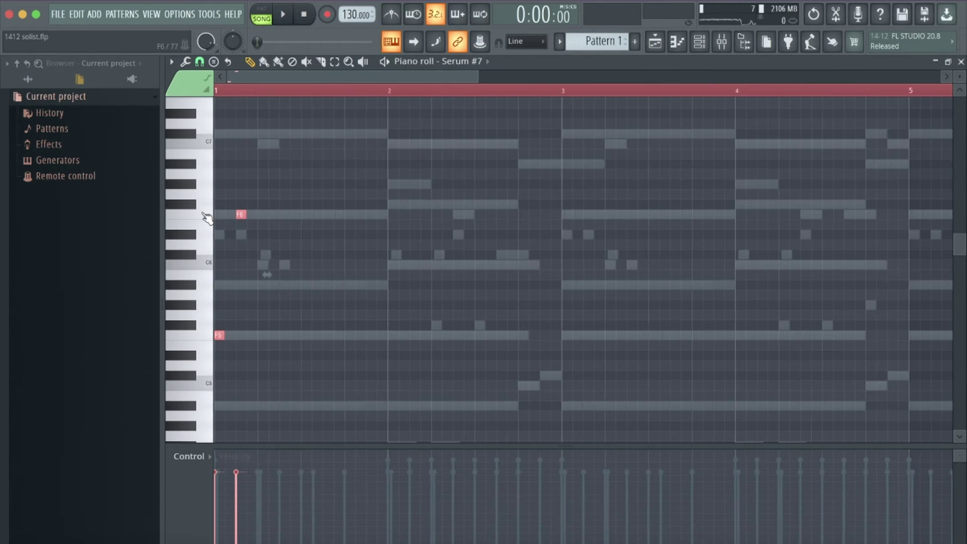
pyautogui.click(263, 92)
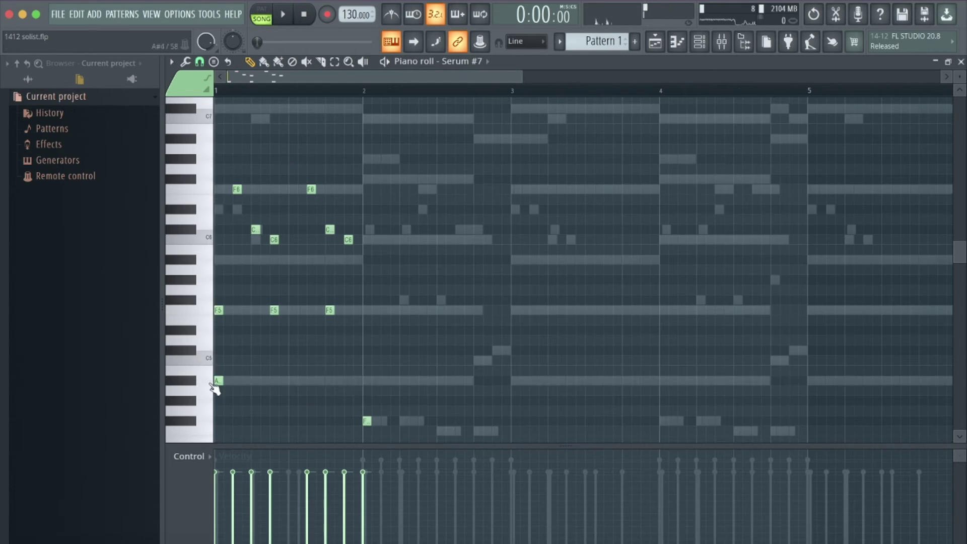
pyautogui.press('space')
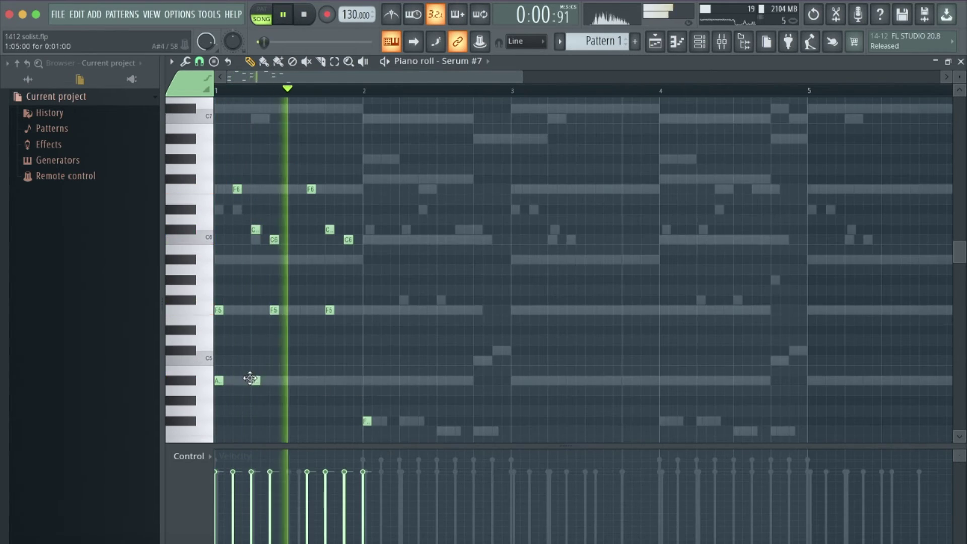
pyautogui.press('space')
pyautogui.press('space')
pyautogui.scroll(-3, 302, 373)
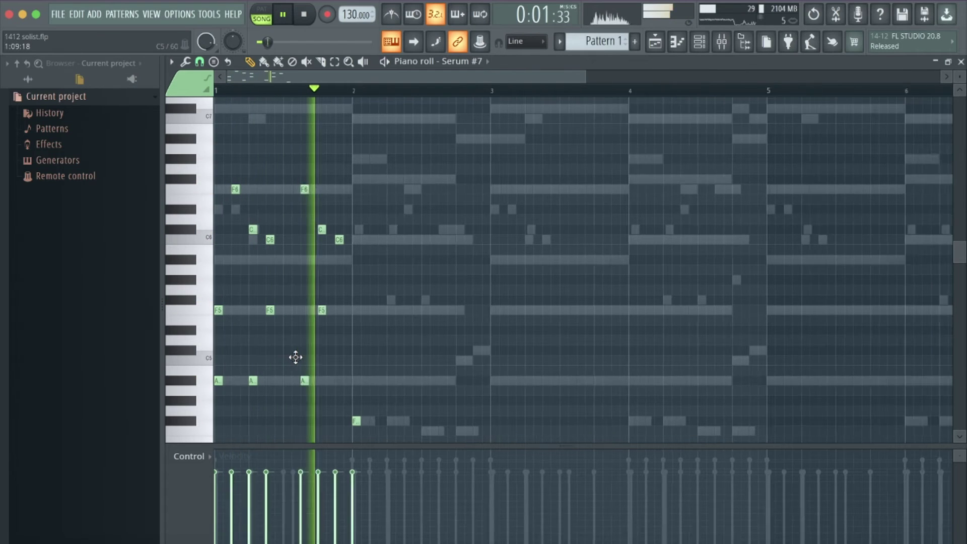
# Add low F#4, C#5, F4 and C5 notes in bar 2 and copy bar 1's upper F6, C#6, C6 pattern there.
pyautogui.press('space')
pyautogui.scroll(2, 387, 406)
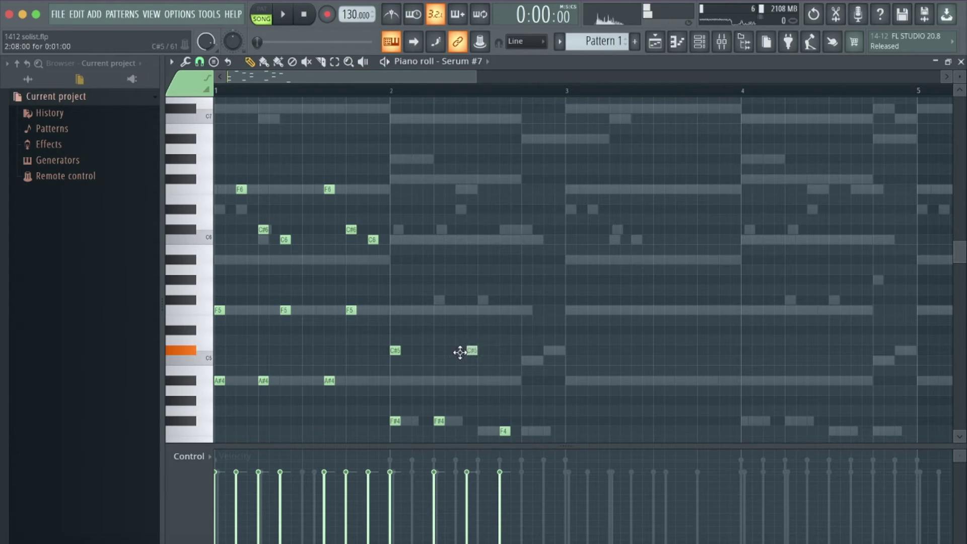
pyautogui.click(524, 361)
pyautogui.hotkey('ctrl', 'v')
pyautogui.press('space')
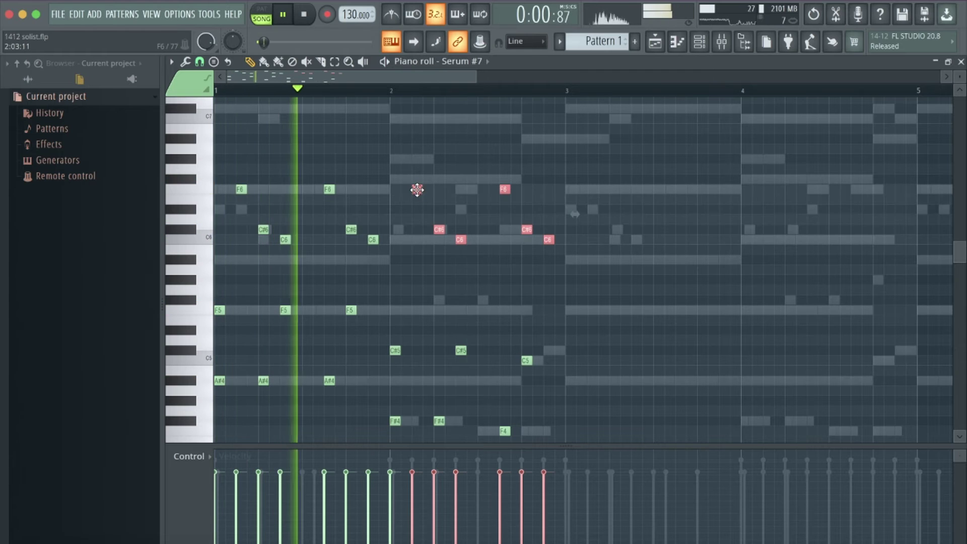
# Select the first two bars of the Serum #7 melody and duplicate them into bars 3 and 4.
pyautogui.hotkey('ctrl', 'd')
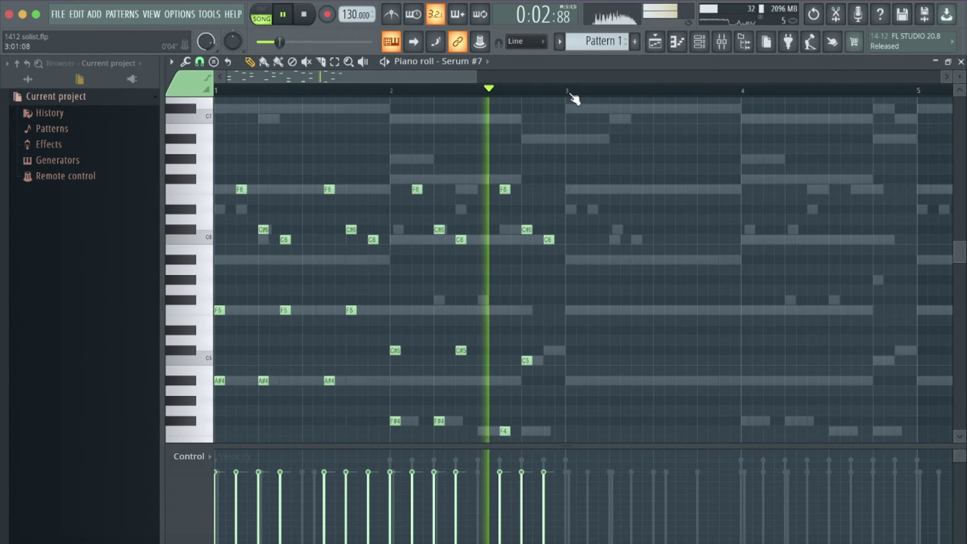
pyautogui.moveTo(569, 91); pyautogui.dragTo(215, 90)
pyautogui.hotkey('ctrl', 'b')
pyautogui.keyDown('ctrl'); pyautogui.scroll(-4, 410, 212); pyautogui.keyUp('ctrl')
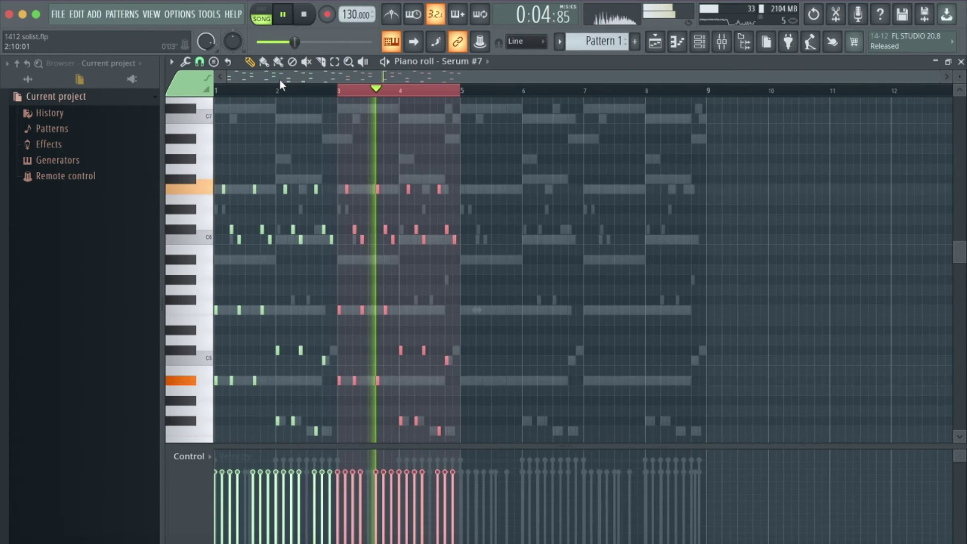
# Duplicate the first four bars of the Serum #7 melody into bars 5 to 8 and deselect the notes.
pyautogui.hotkey('ctrl', 'a')
pyautogui.hotkey('ctrl', 'b')
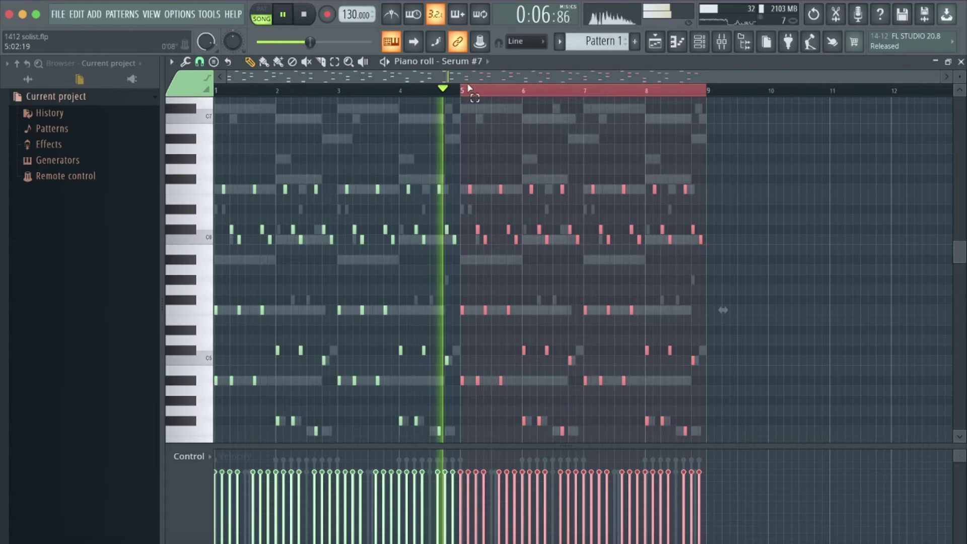
pyautogui.hotkey('ctrl', 'd')
# Route Serum #7 to mixer insert 7 and lower that insert's volume to about 85%.
pyautogui.click(700, 42)
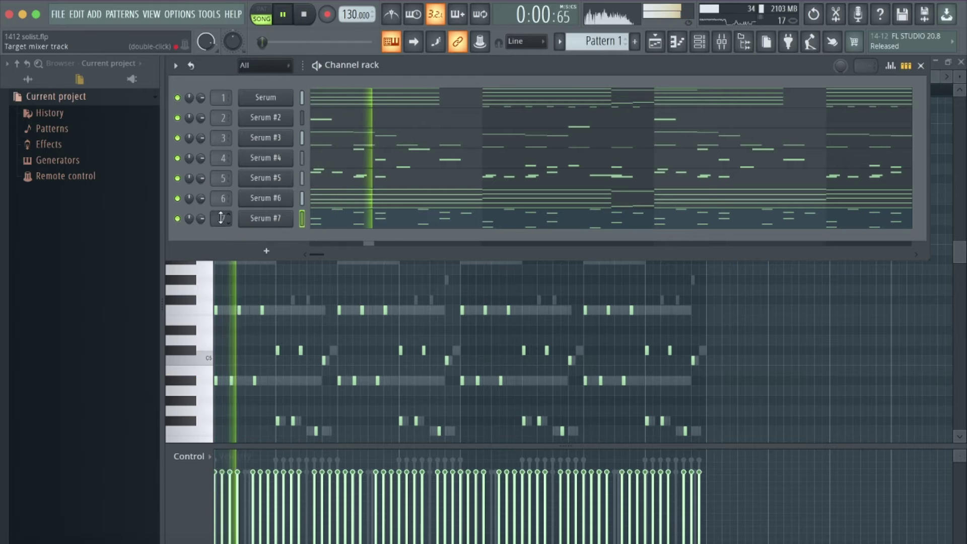
pyautogui.press('F9')
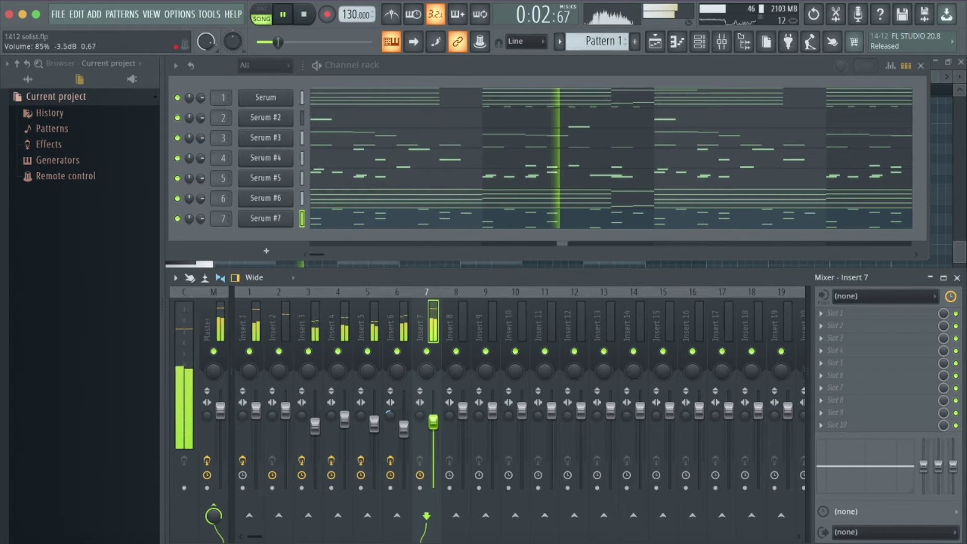
pyautogui.moveTo(433, 410); pyautogui.dragTo(433, 426)
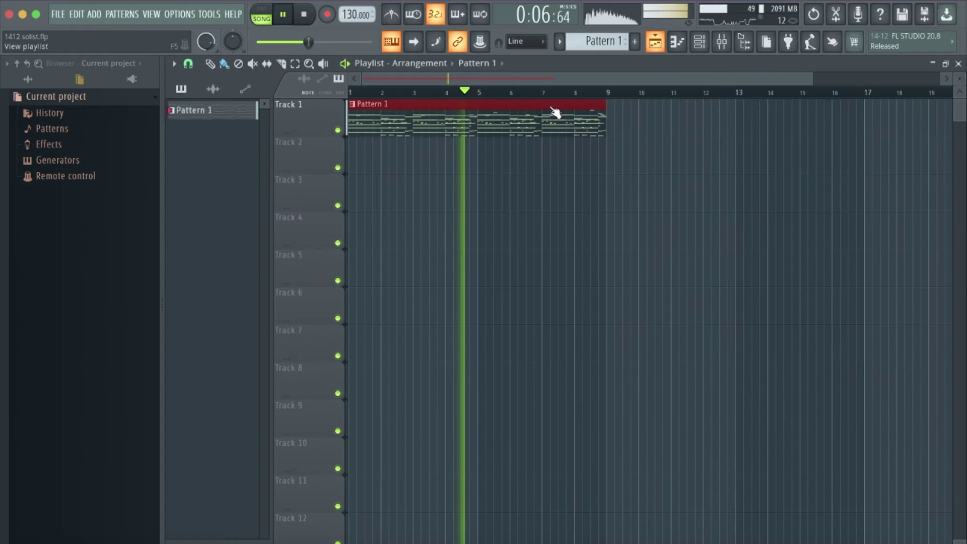
# Split Pattern 1 by channel into separate clips on tracks 1–7 of the playlist and repeat them through bar 40.
pyautogui.press('F5')
pyautogui.rightClick(234, 105)
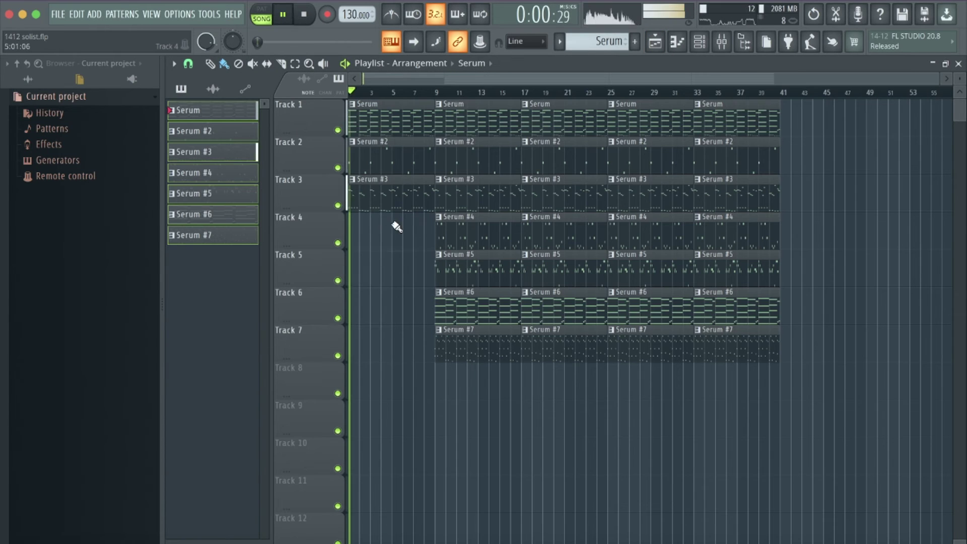
# Remove the Serum #2 and Serum #3 clips from bars 1–8 and place a Serum #7 clip there on track 7.
pyautogui.rightClick(371, 169)
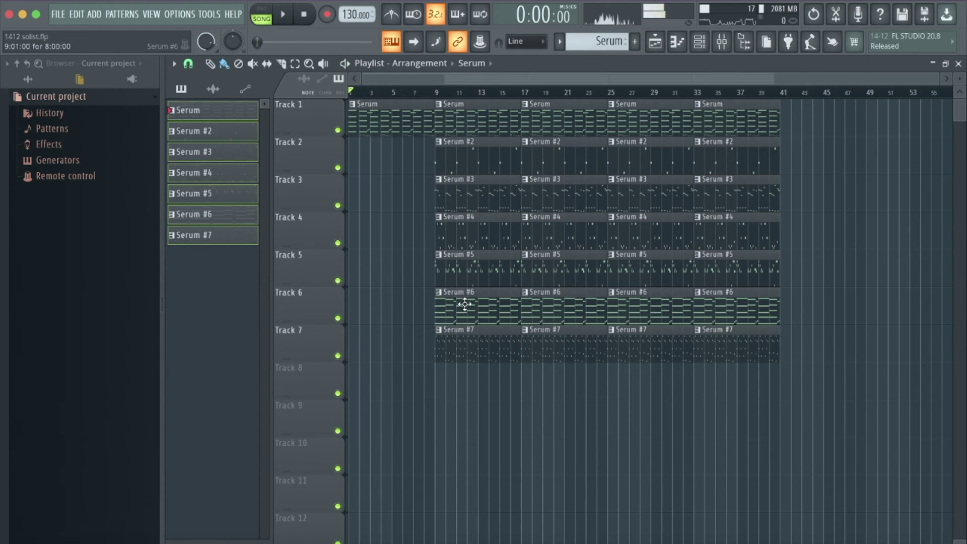
pyautogui.click(358, 345)
pyautogui.press('space')
pyautogui.scroll(2, 414, 157)
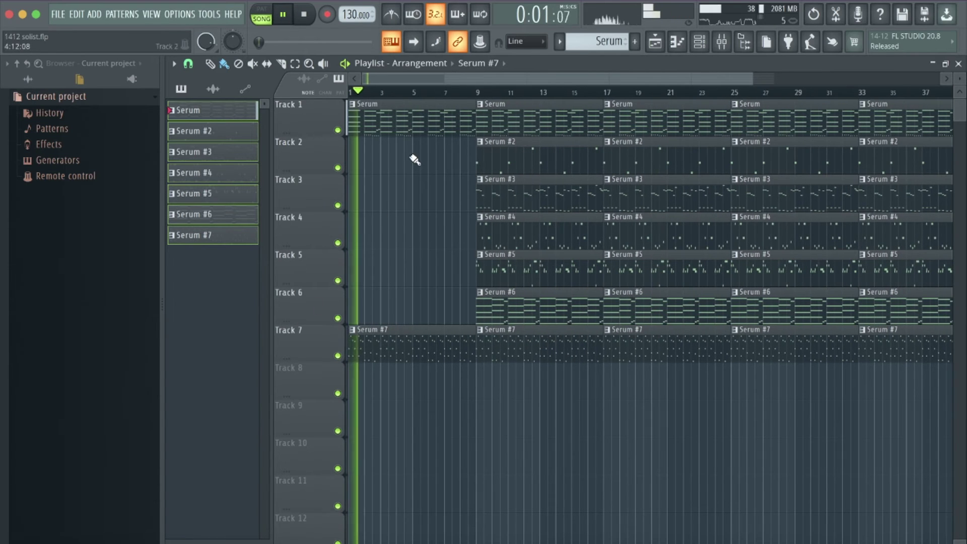
# Remove the Serum clip from bars 1–8 on track 1 and place a Serum #6 clip in those bars on track 6.
pyautogui.rightClick(403, 125)
pyautogui.click(514, 291)
pyautogui.click(358, 307)
pyautogui.press('space')
pyautogui.press('space')
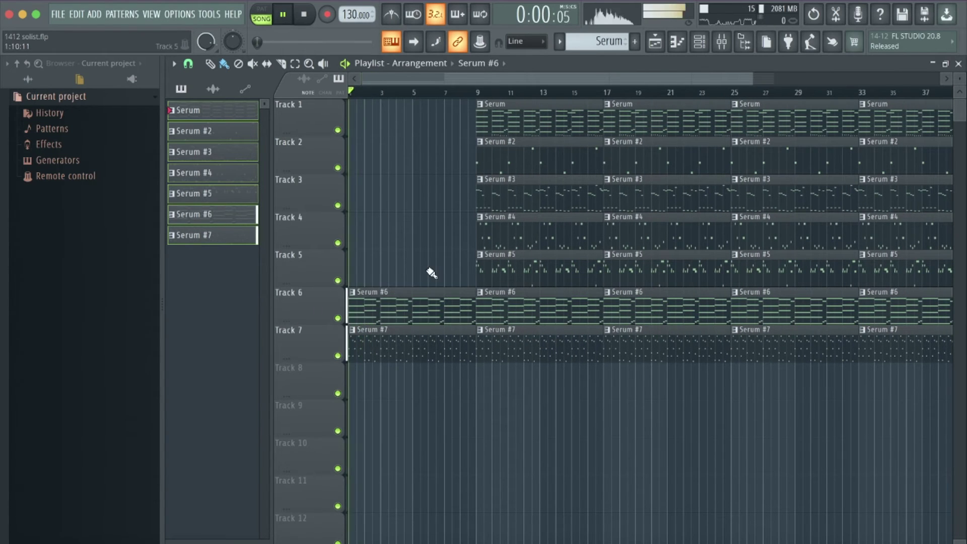
# Try a Serum #3 clip in bars 1–8 on track 3 alongside the Serum #6 and Serum #7 clips.
pyautogui.click(496, 192)
pyautogui.click(362, 194)
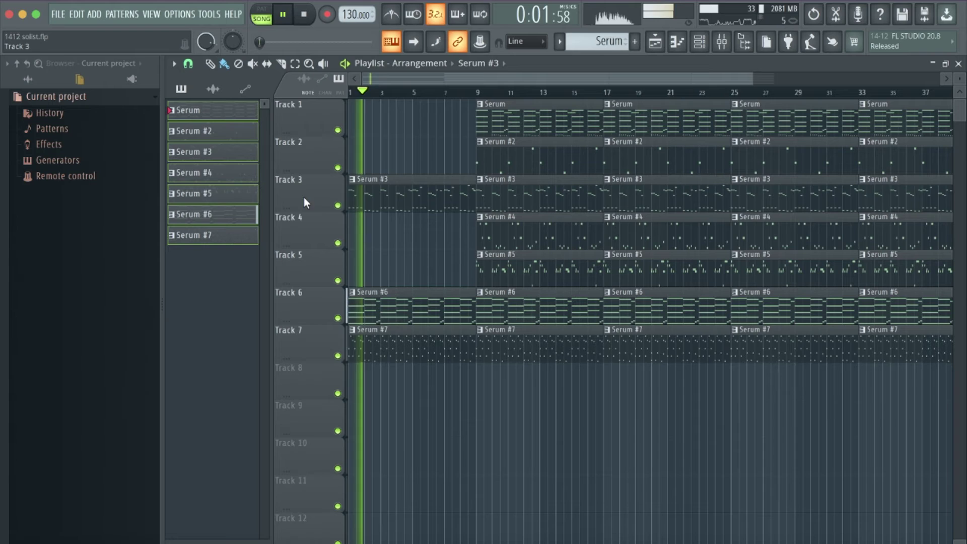
pyautogui.rightClick(446, 199)
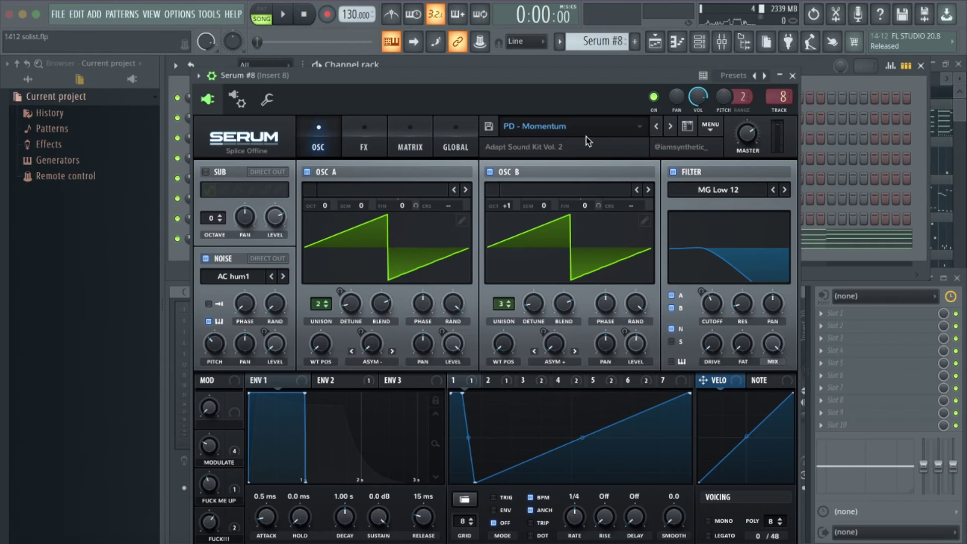
# Audition pad presets in Serum #8 during playback and load PD - Station.
pyautogui.click(673, 127)
pyautogui.press('space')
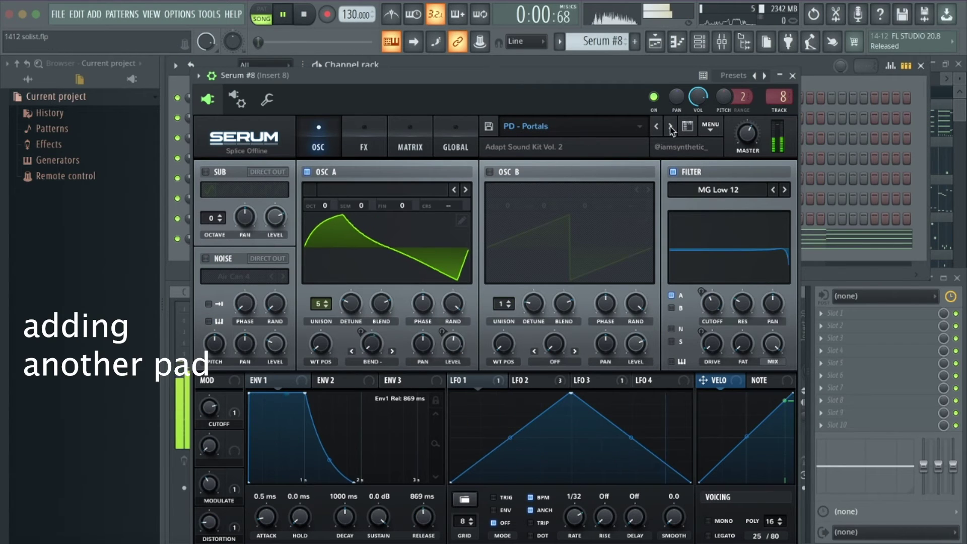
pyautogui.click(671, 127)
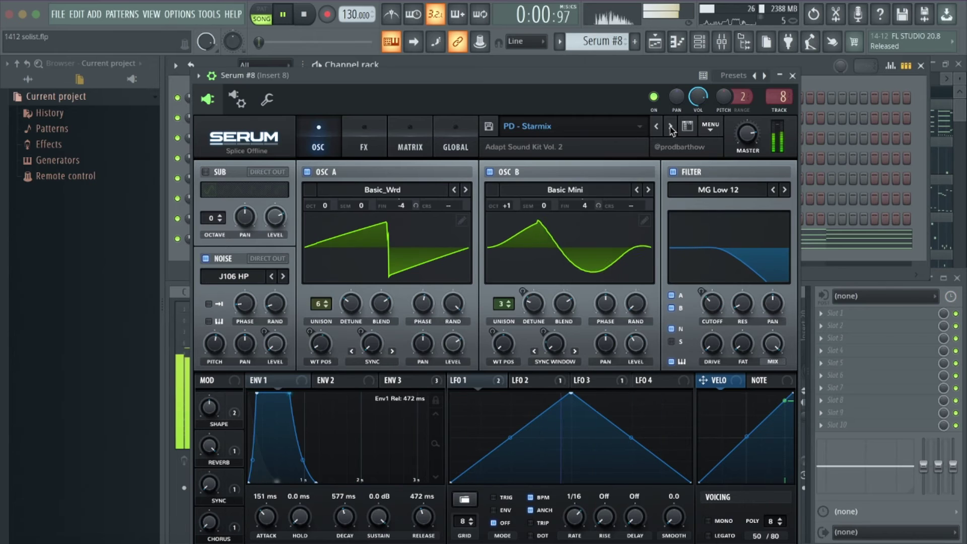
pyautogui.click(670, 127)
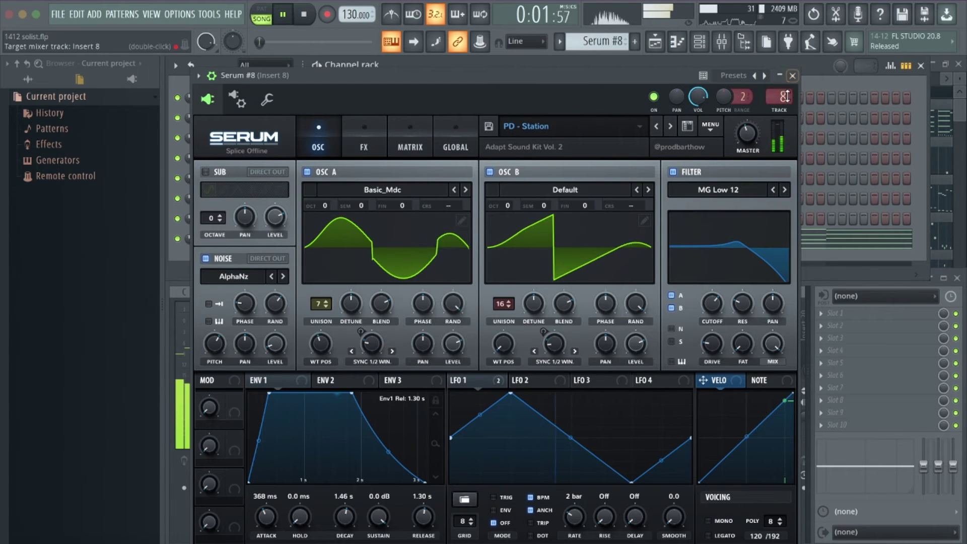
pyautogui.click(792, 76)
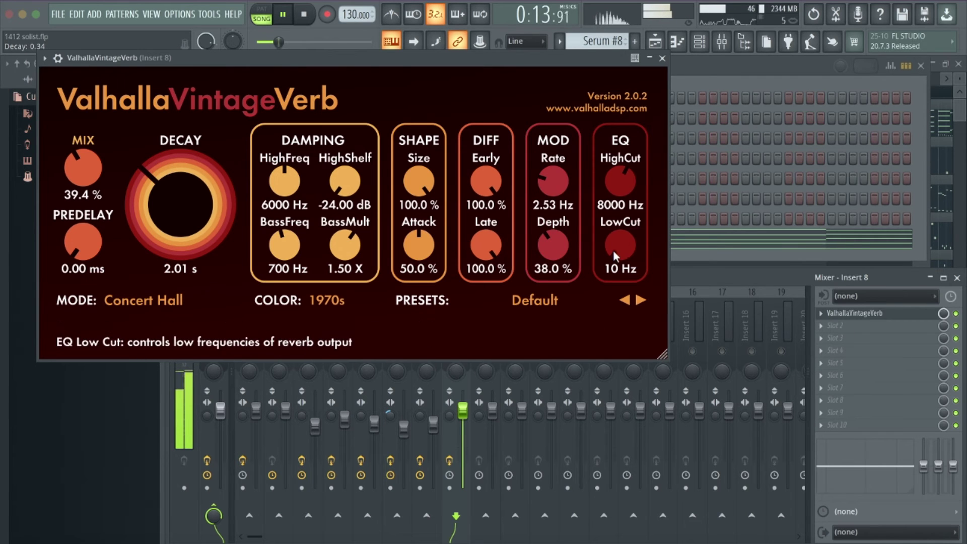
# Set the ValhallaVintageVerb LowCut to 430 Hz on mixer insert 8, turn off the insert's solo and return to the playlist.
pyautogui.moveTo(619, 245); pyautogui.dragTo(613, 210)
pyautogui.press('space')
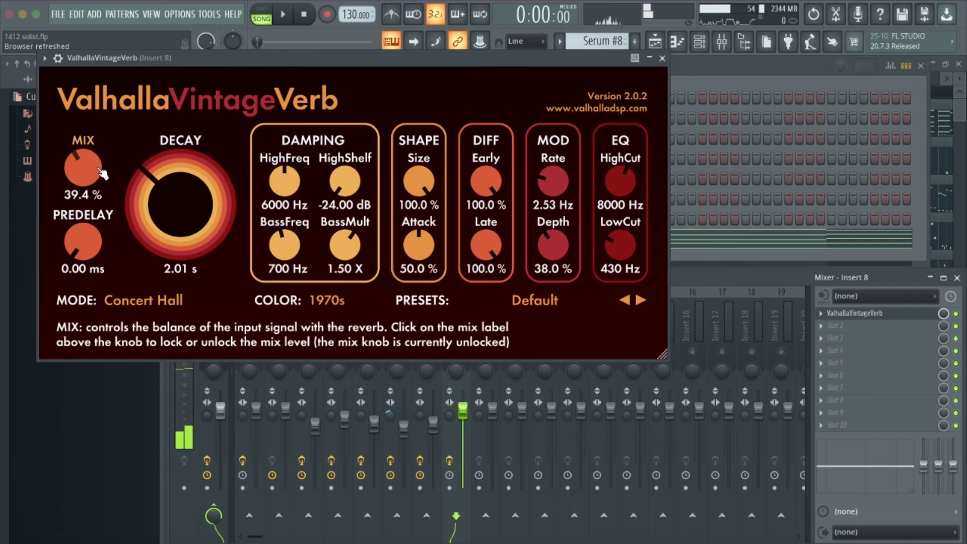
pyautogui.click(663, 57)
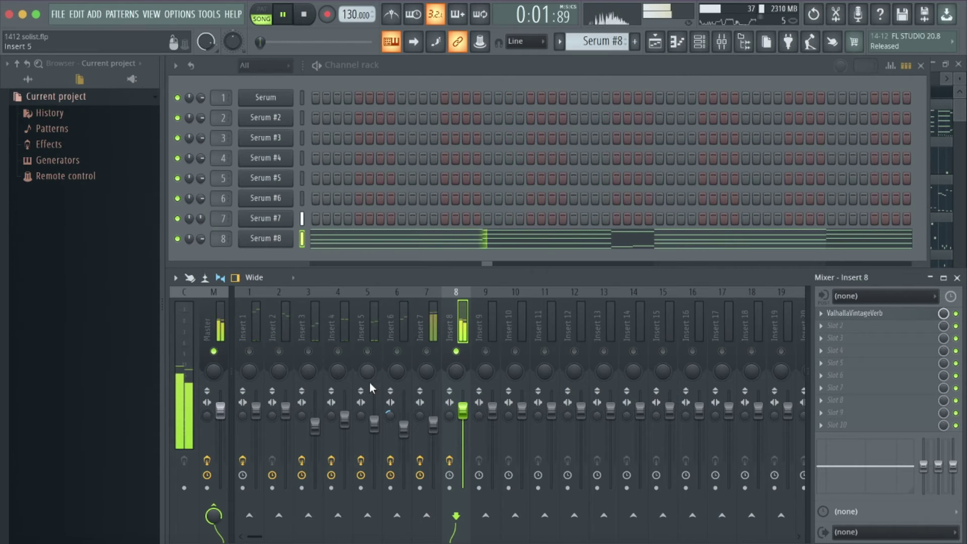
pyautogui.rightClick(455, 351)
pyautogui.click(654, 42)
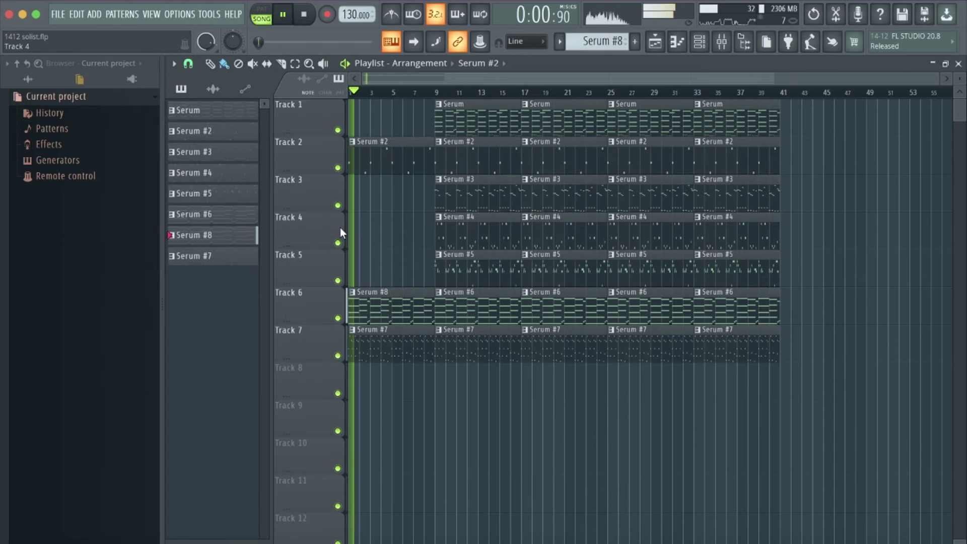
# Try a Serum #4 clip in bars 1–8 on track 4.
pyautogui.rightClick(340, 228)
pyautogui.click(306, 217)
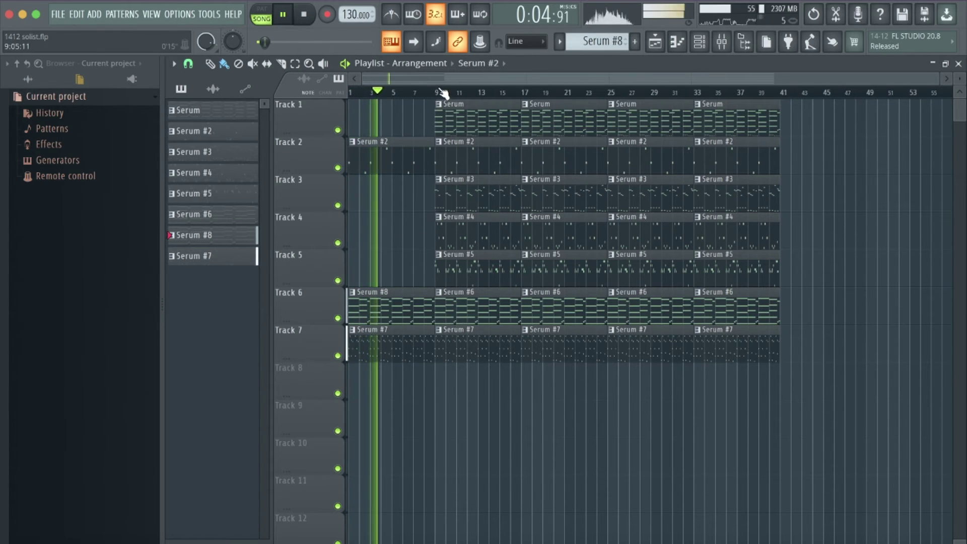
pyautogui.moveTo(432, 224); pyautogui.dragTo(310, 232)
pyautogui.press('space')
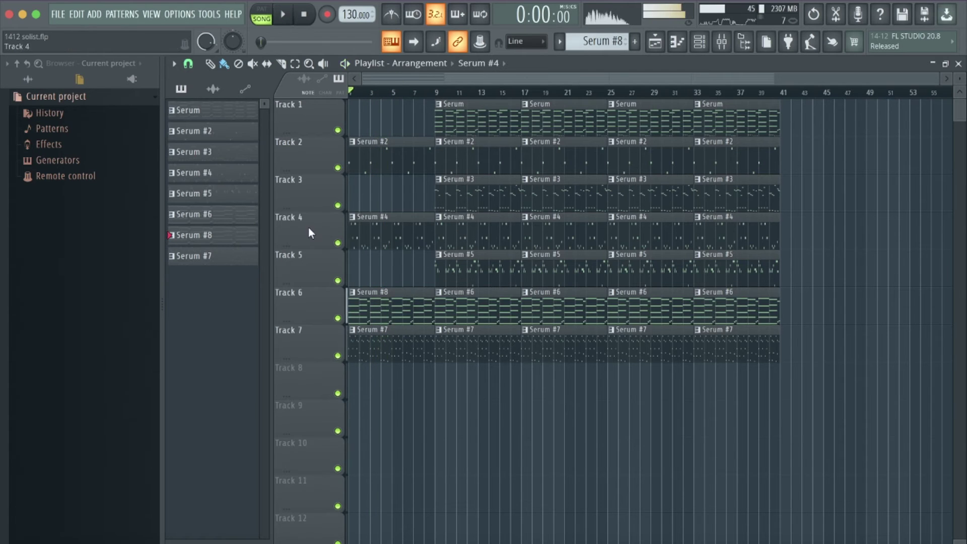
pyautogui.rightClick(361, 230)
# Try a Serum #5 clip in bars 1–8 on track 5, and clear the Serum #5 clips from bars 1–16.
pyautogui.click(450, 255)
pyautogui.click(355, 267)
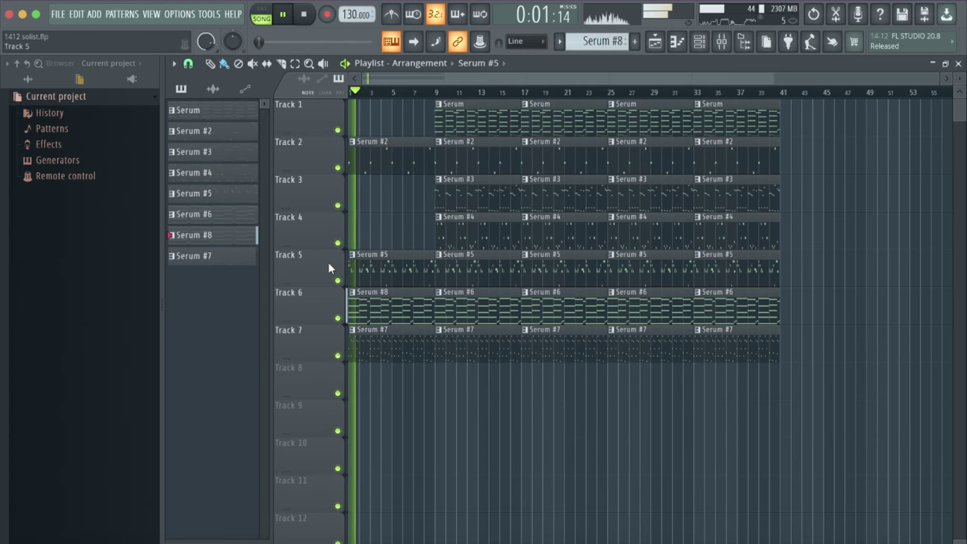
pyautogui.scroll(2, 327, 264)
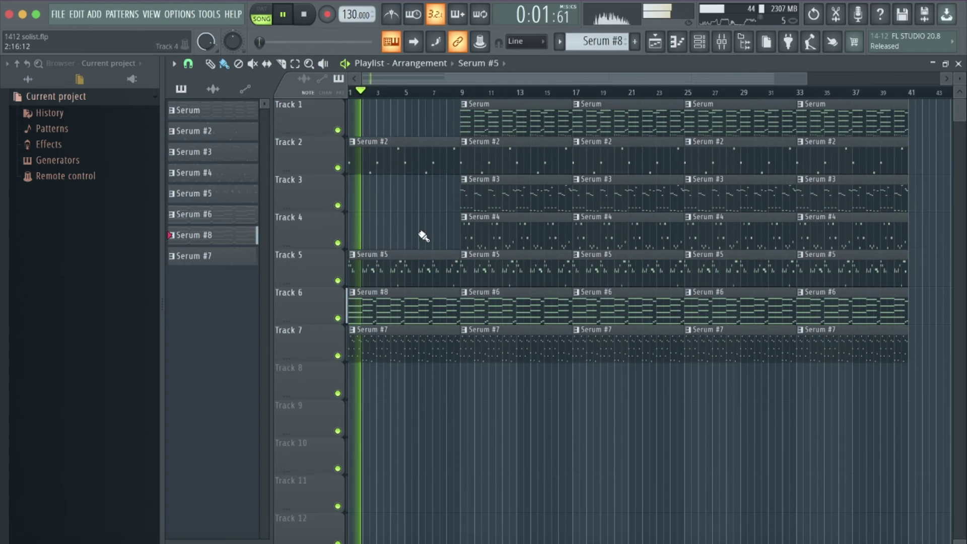
pyautogui.rightClick(514, 269)
pyautogui.scroll(-2, 518, 270)
pyautogui.rightClick(403, 277)
pyautogui.press('space')
# Place a Serum #3 clip in bars 1–8 on track 3, remove the one in bars 9–16 and play from bar 9.
pyautogui.click(488, 197)
pyautogui.click(359, 195)
pyautogui.press('space')
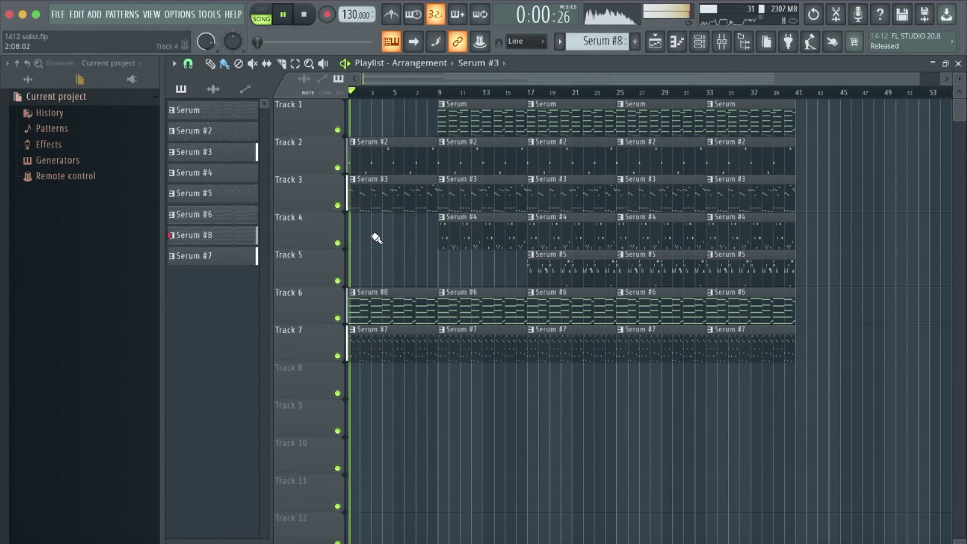
pyautogui.rightClick(486, 204)
pyautogui.scroll(-1, 438, 156)
pyautogui.click(437, 93)
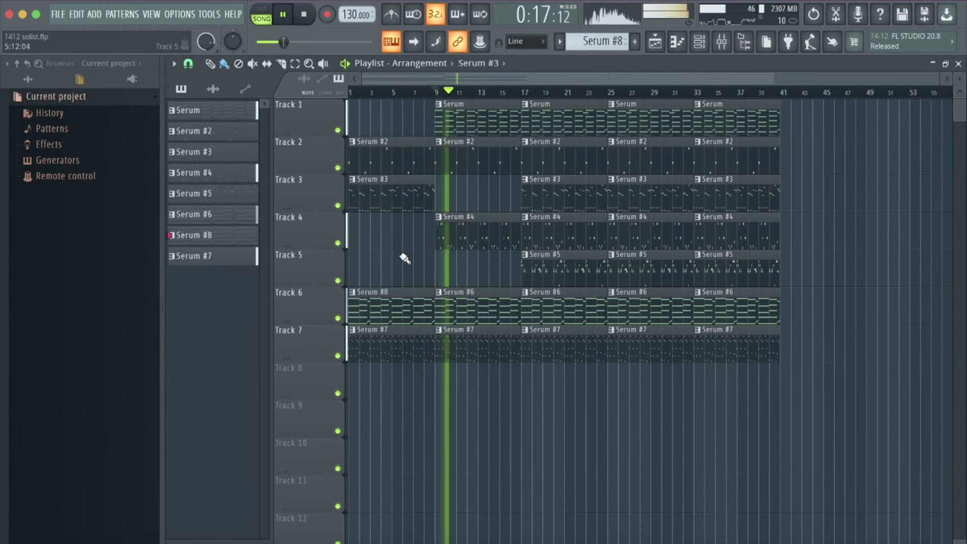
# Move the Serum #8 clip to track 8 and remove the Serum #2 and Serum #4 clips from bars 17–24.
pyautogui.moveTo(384, 309); pyautogui.dragTo(382, 401)
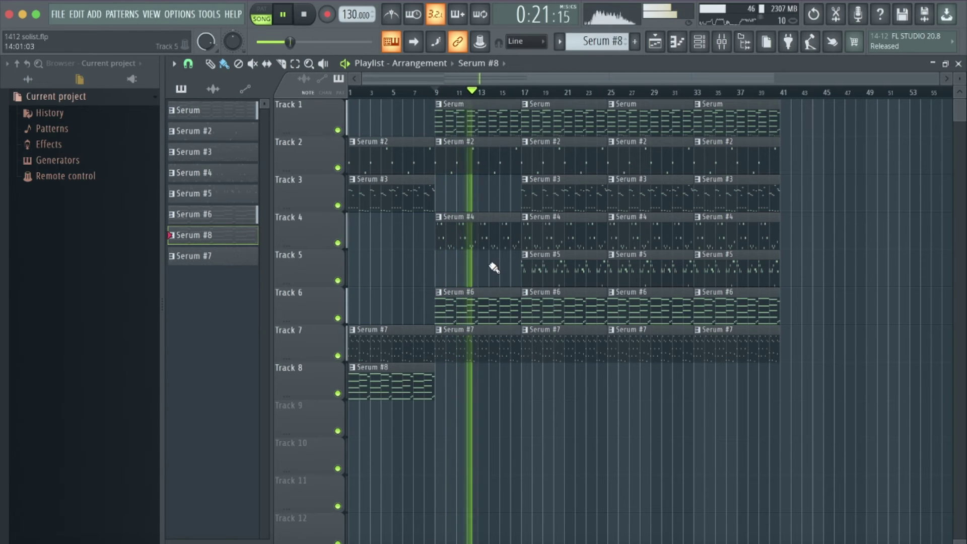
pyautogui.rightClick(557, 157)
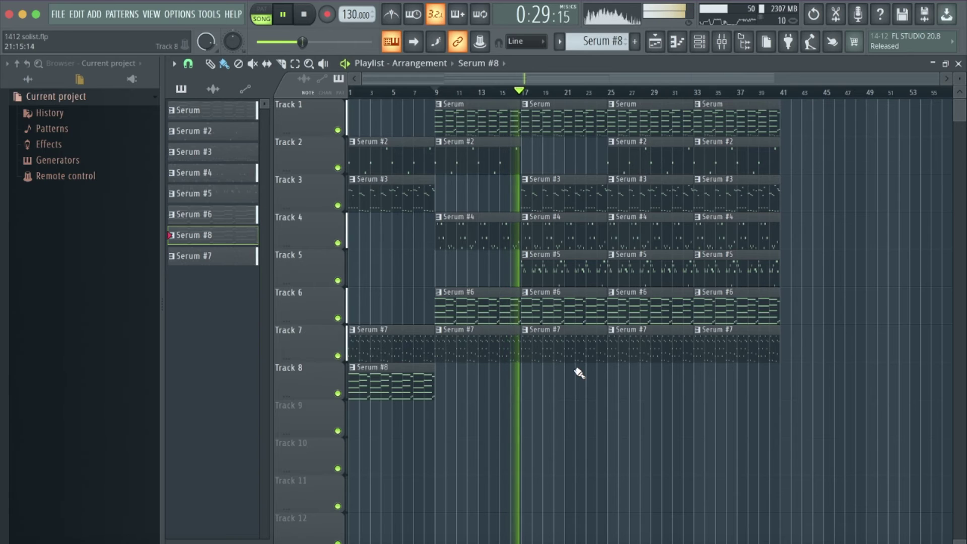
pyautogui.rightClick(551, 224)
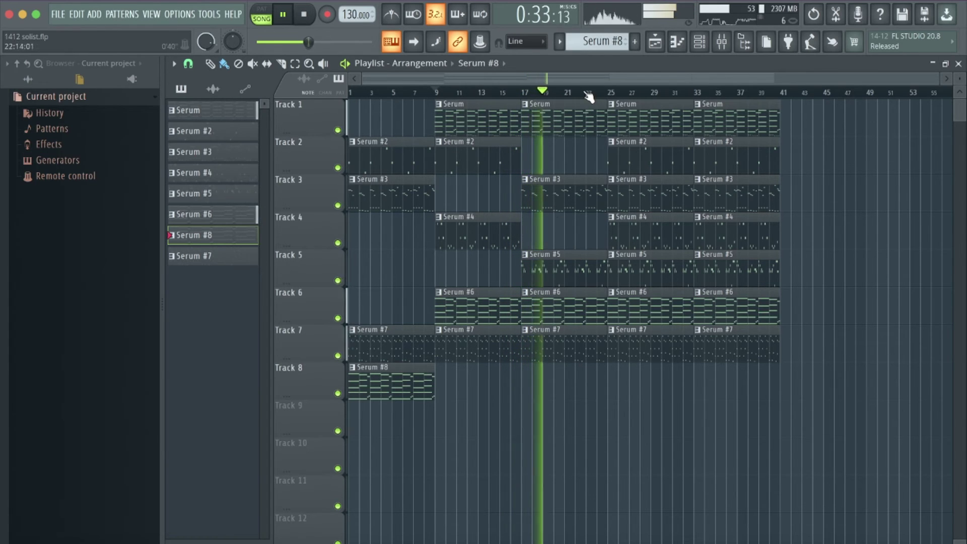
# Remove the Serum #5 and Serum #6 clips from bars 25–32 and place Serum #8 clips across bars 25–40 on track 8.
pyautogui.scroll(-1, 583, 82)
pyautogui.scroll(-1, 583, 83)
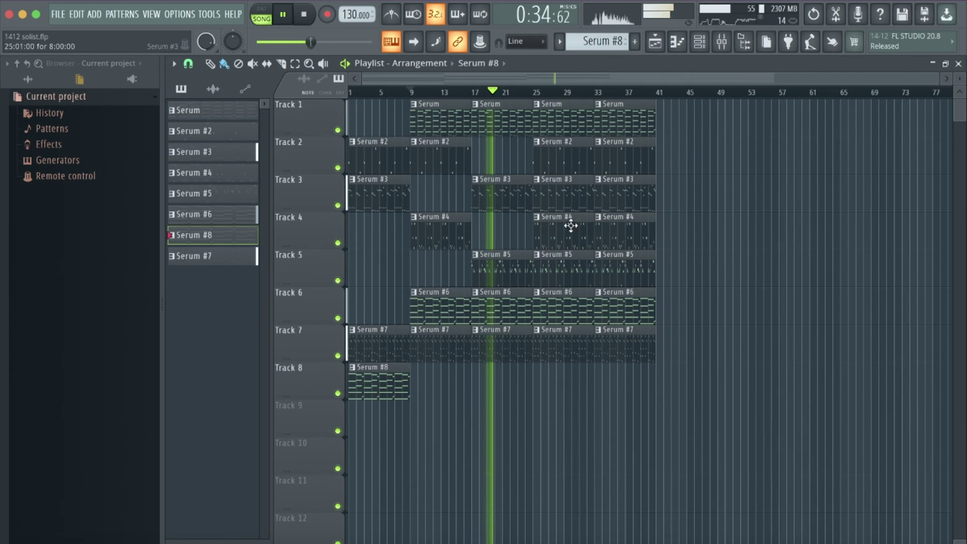
pyautogui.rightClick(559, 269)
pyautogui.rightClick(545, 305)
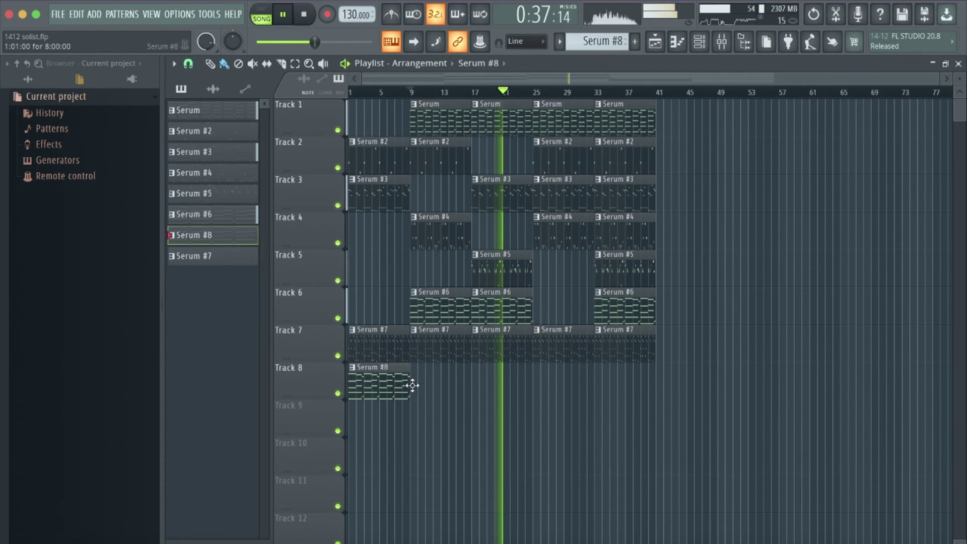
pyautogui.moveTo(521, 385); pyautogui.dragTo(534, 385)
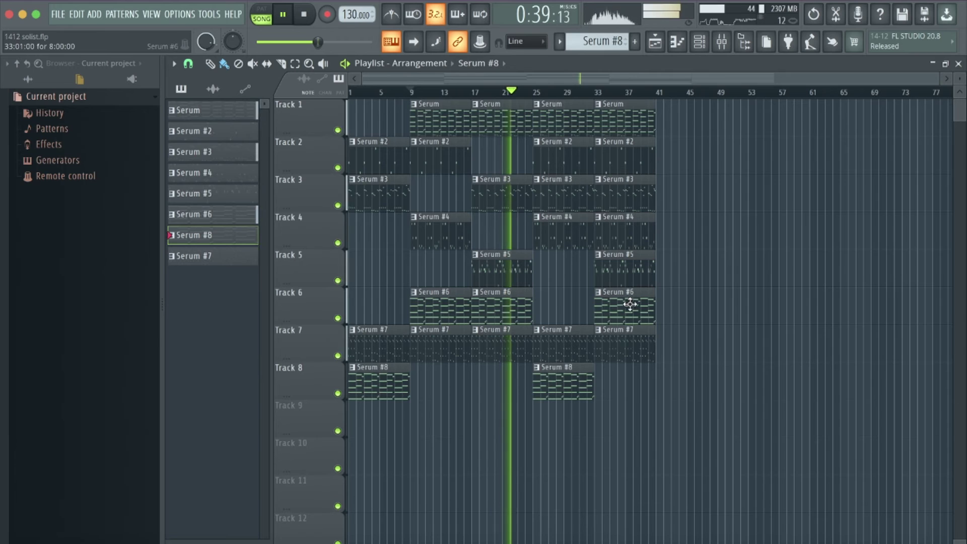
pyautogui.hotkey('ctrl', 'b')
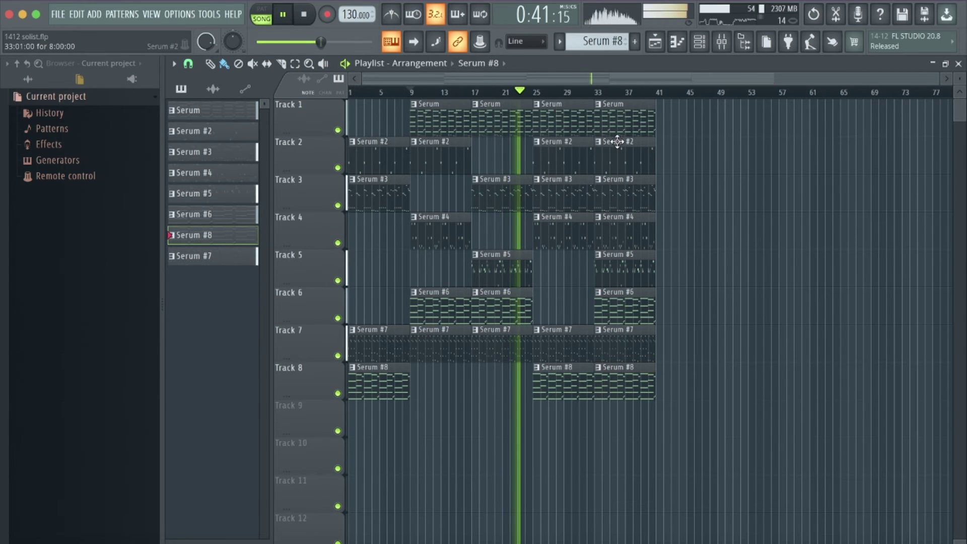
# Remove the Serum #2 clips from bars 25–40 and the Serum #3 clip from bars 25–32.
pyautogui.rightClick(615, 142)
pyautogui.rightClick(576, 141)
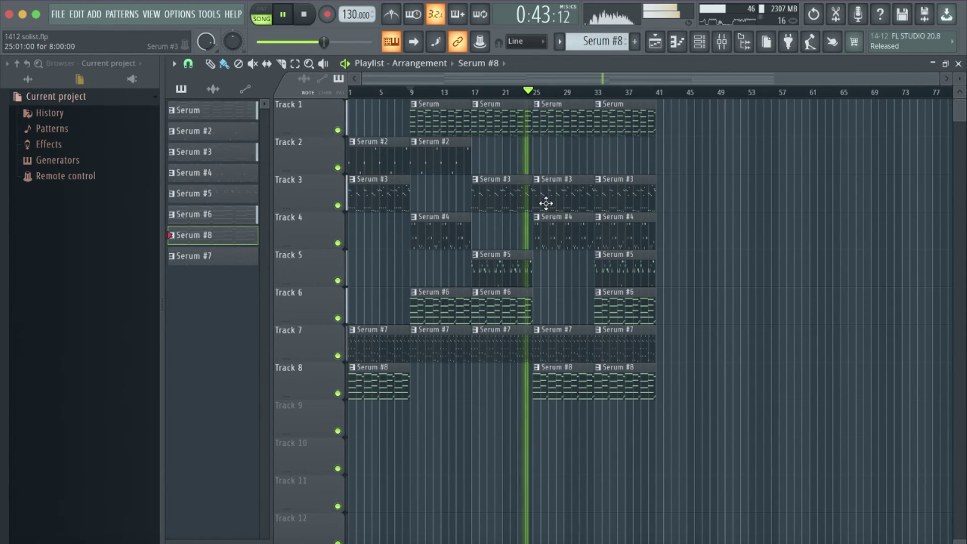
pyautogui.rightClick(554, 199)
pyautogui.scroll(2, 559, 195)
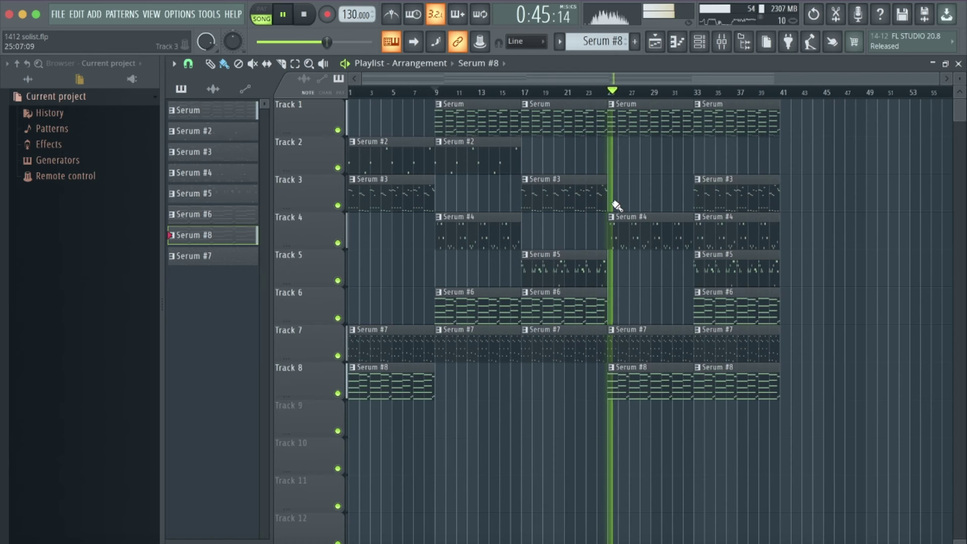
pyautogui.scroll(2, 690, 277)
pyautogui.scroll(-2, 596, 271)
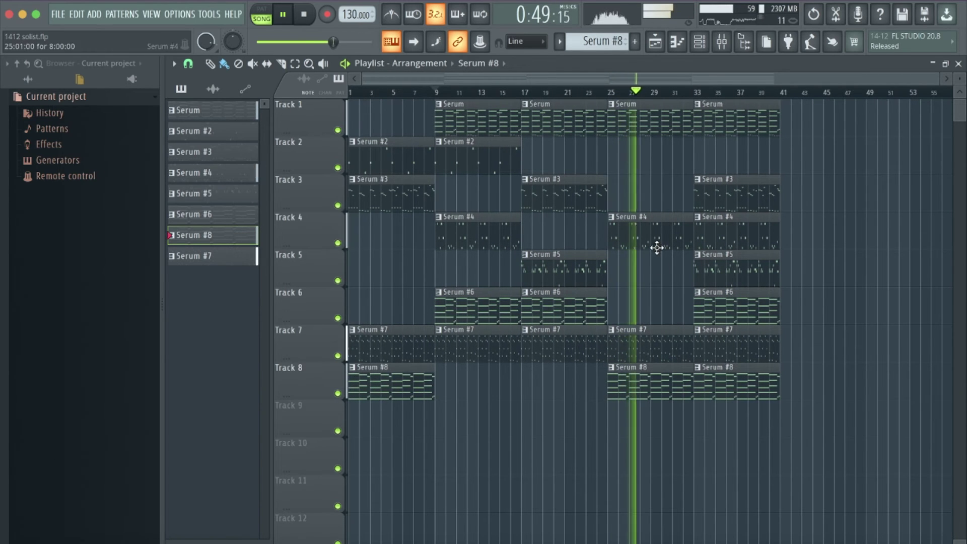
pyautogui.scroll(-1, 693, 84)
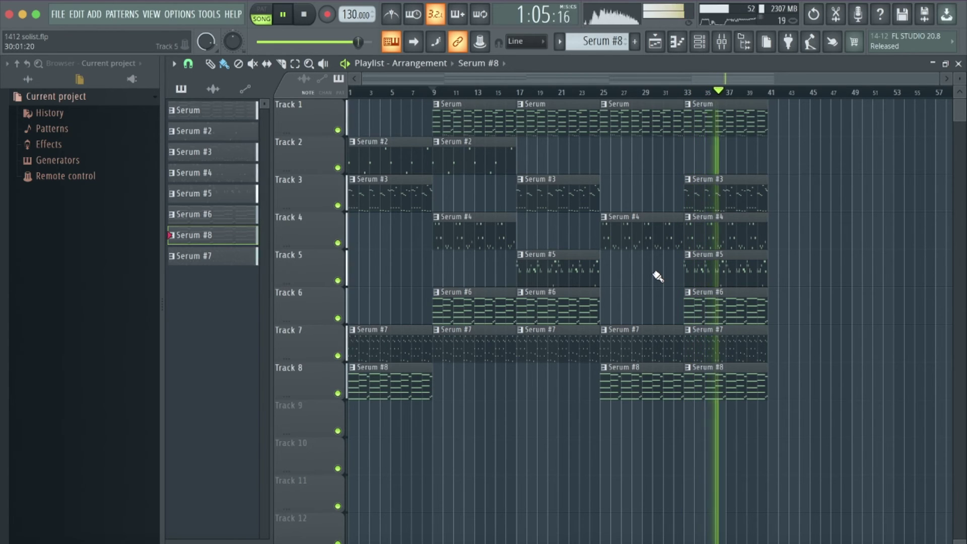
pyautogui.scroll(1, 675, 252)
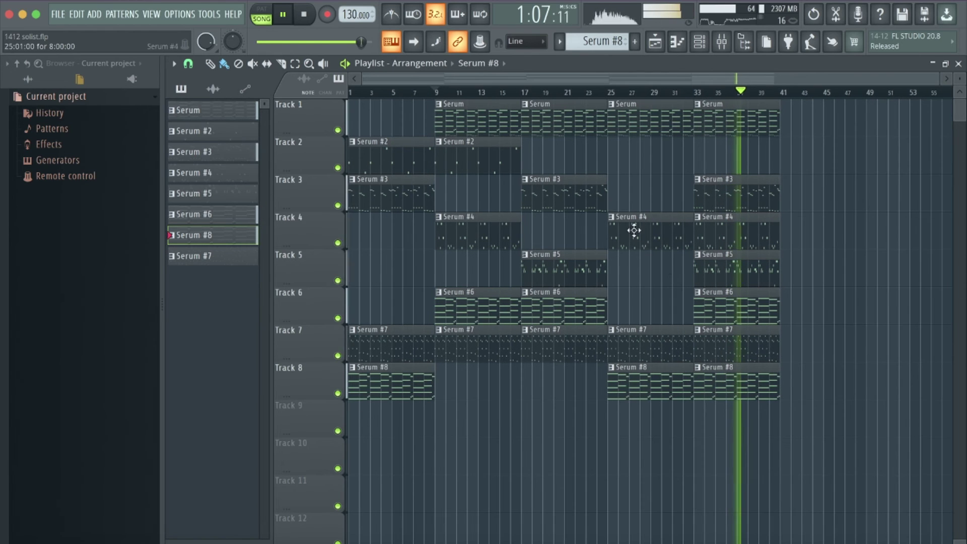
# Set the Insert 6 volume in the mixer to 72% (-6.7 dB) while the arrangement plays.
pyautogui.click(722, 44)
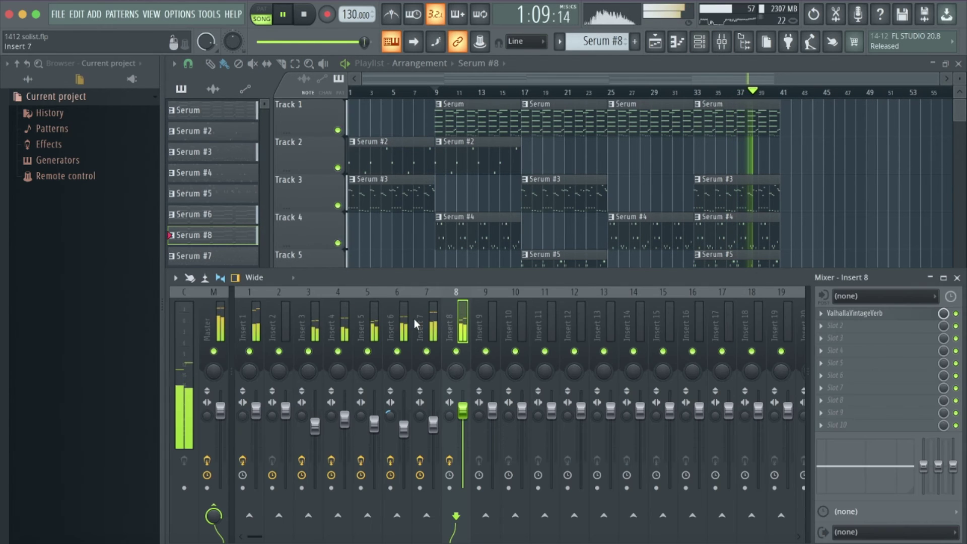
pyautogui.click(439, 325)
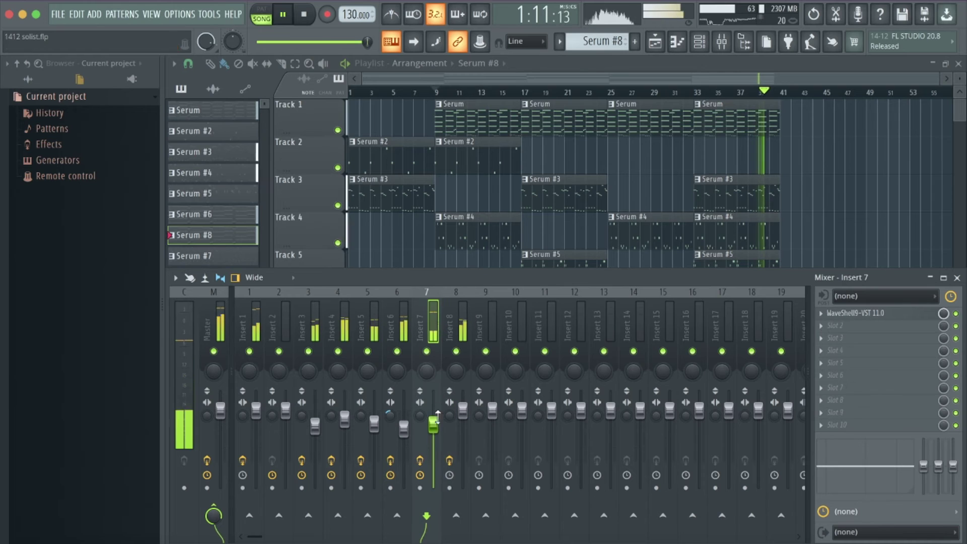
pyautogui.click(403, 427)
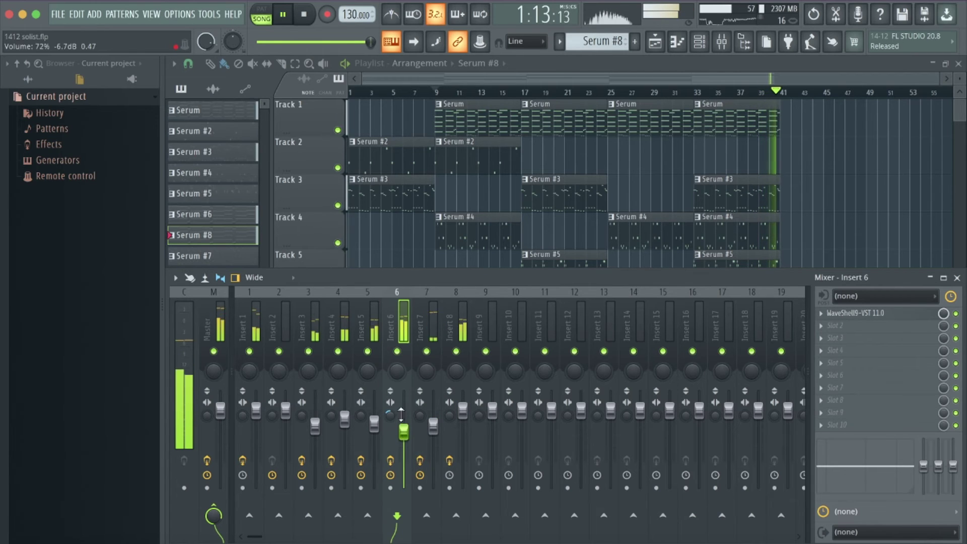
pyautogui.click(244, 325)
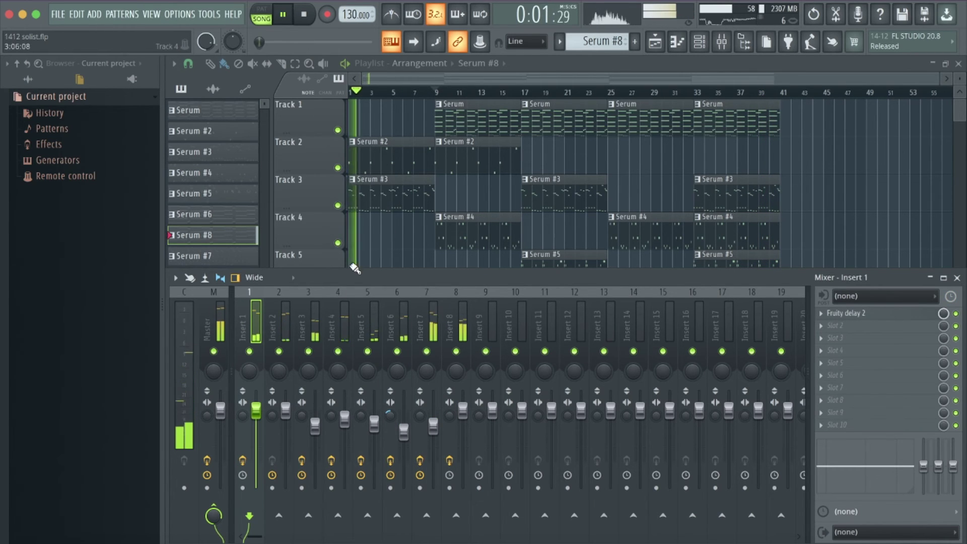
pyautogui.press('F9')
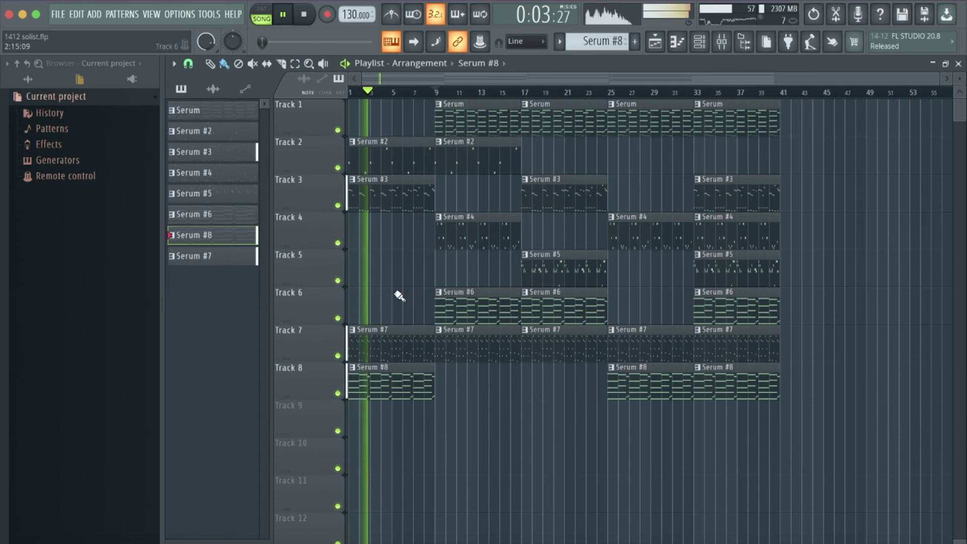
pyautogui.click(721, 42)
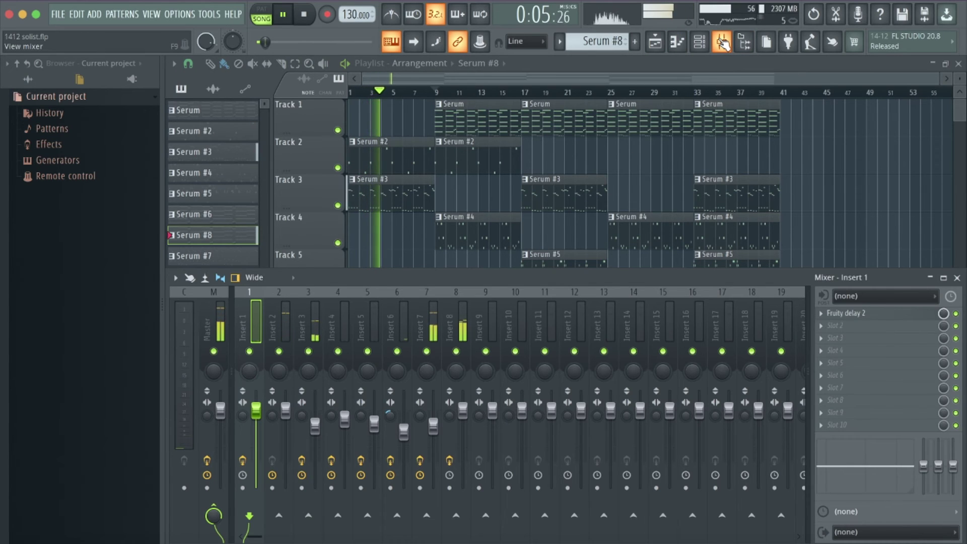
pyautogui.click(721, 42)
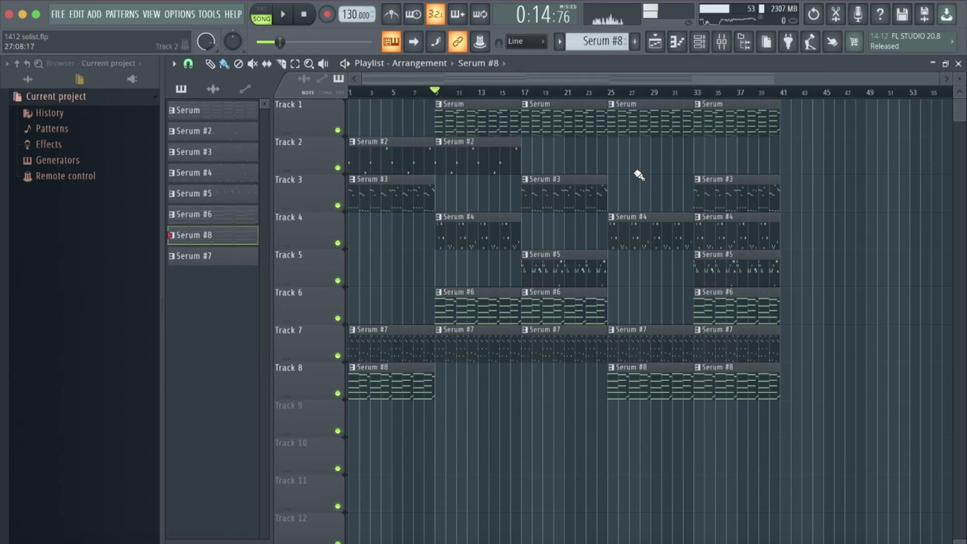
# Preview the samples in the Adapt Sound Kit's Vocal Chops folder to find a vocal loop.
pyautogui.click(27, 79)
pyautogui.scroll(3, 75, 249)
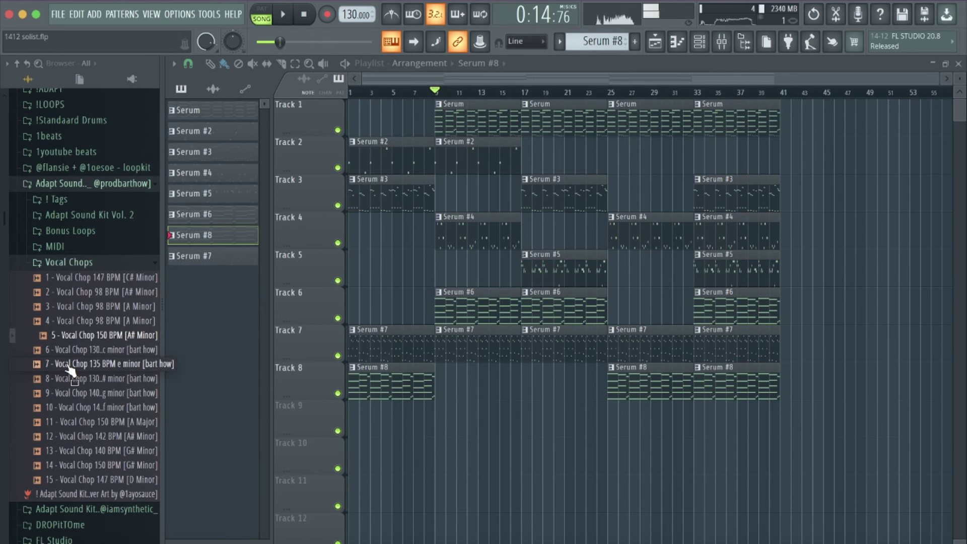
pyautogui.click(70, 364)
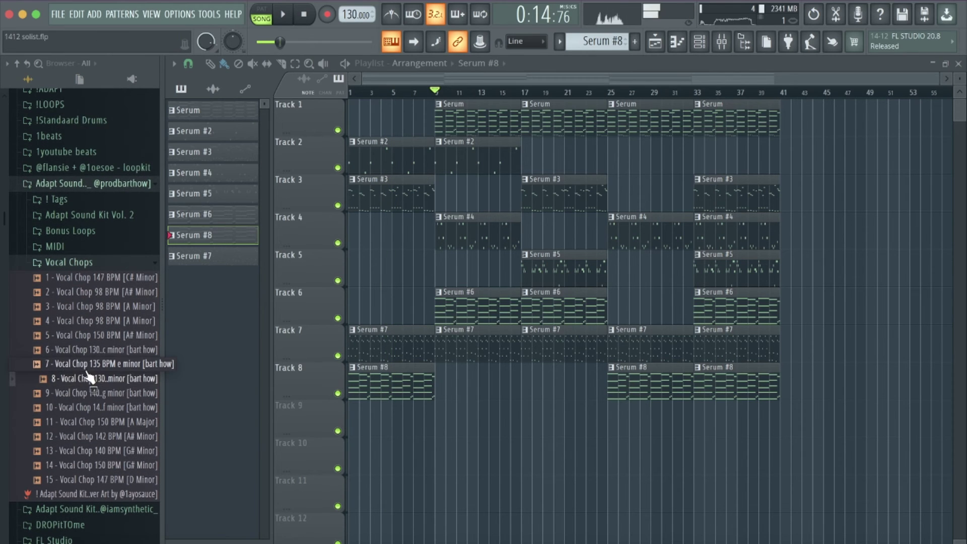
pyautogui.click(71, 365)
pyautogui.click(82, 356)
pyautogui.click(78, 335)
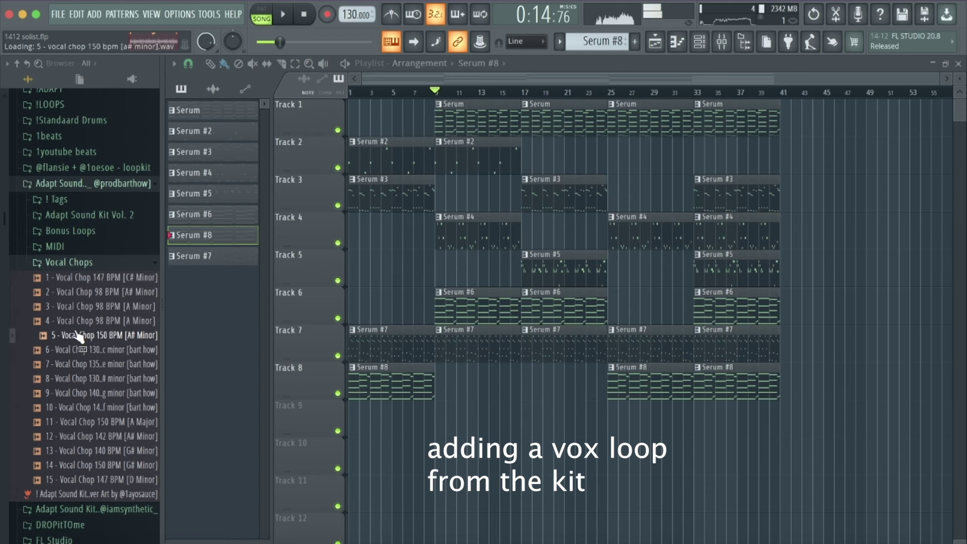
pyautogui.click(74, 305)
pyautogui.click(78, 292)
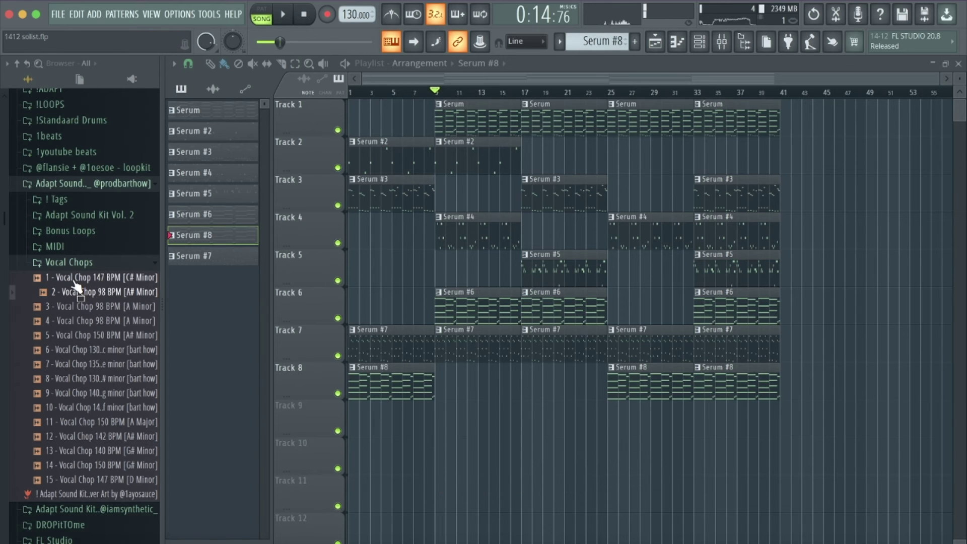
# Add the sample 3 - Vocal Chop 98 BPM [A Minor] at bar 1 on track 9 and route it to mixer insert 8.
pyautogui.click(78, 308)
pyautogui.doubleClick(460, 130)
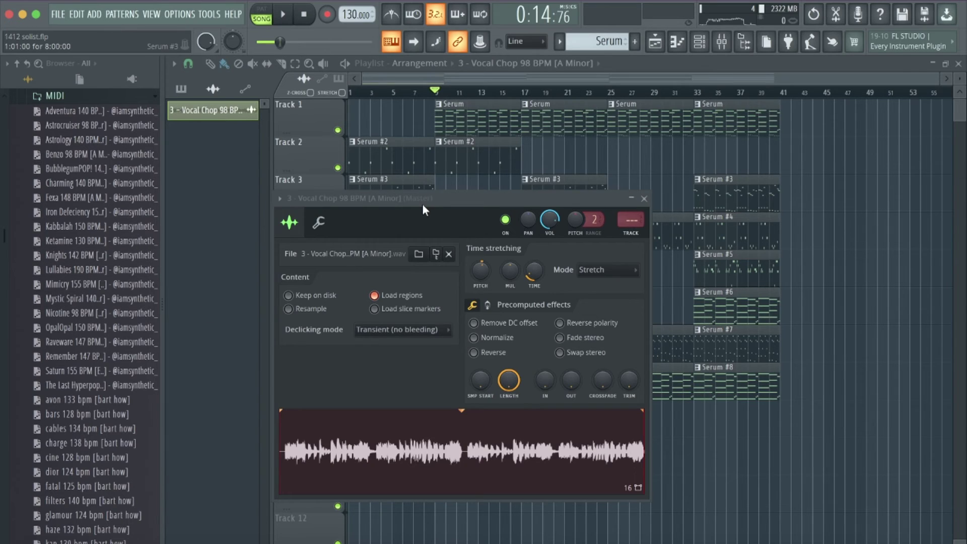
pyautogui.moveTo(422, 203); pyautogui.dragTo(417, 205)
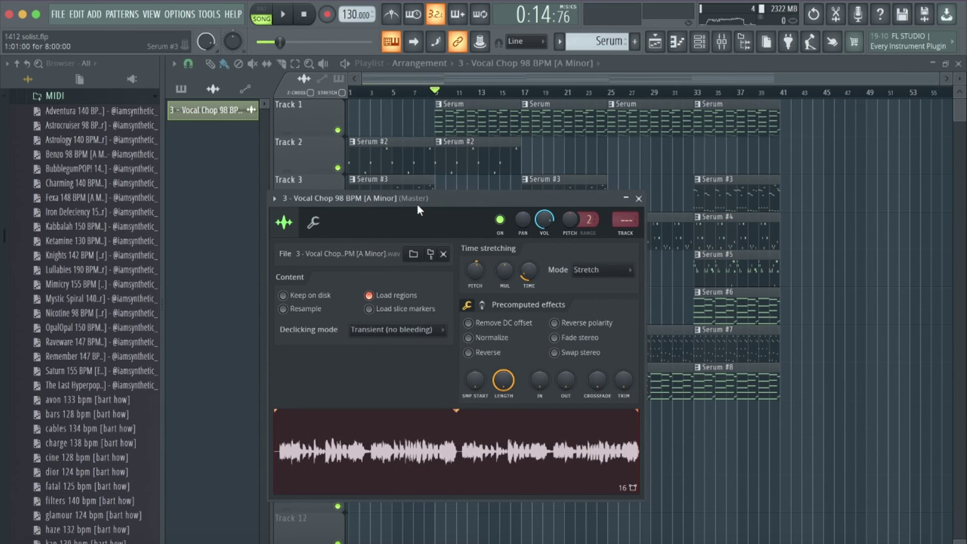
pyautogui.press('Escape')
pyautogui.doubleClick(367, 421)
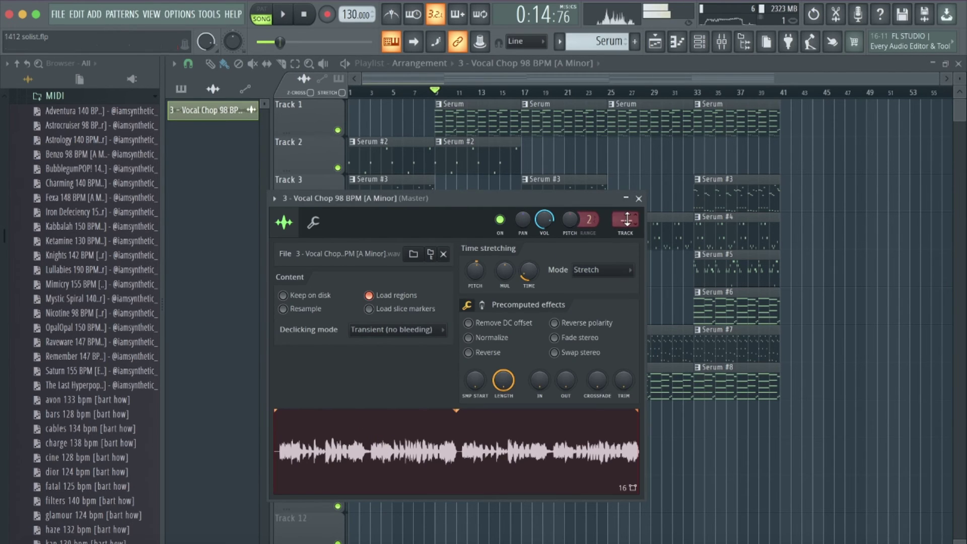
pyautogui.moveTo(626, 219); pyautogui.dragTo(626, 205)
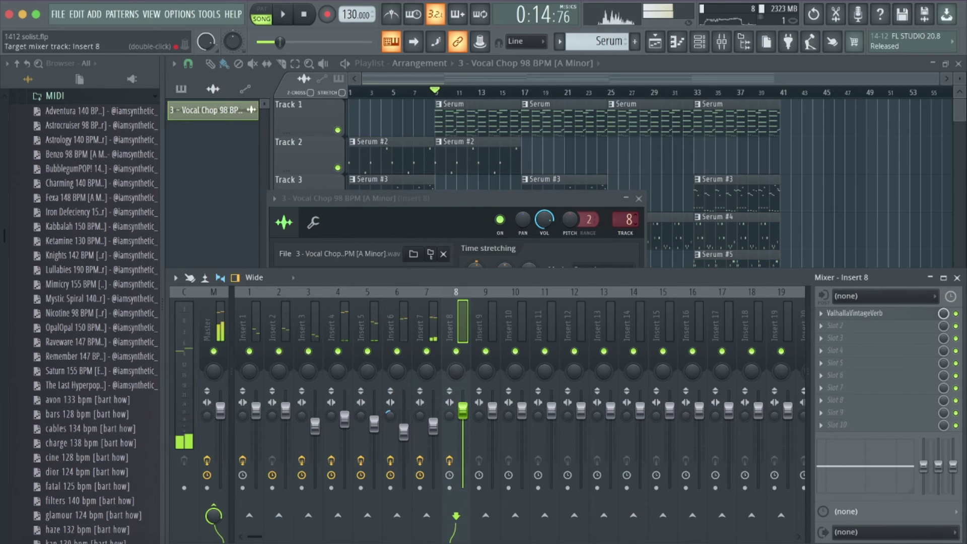
pyautogui.click(640, 197)
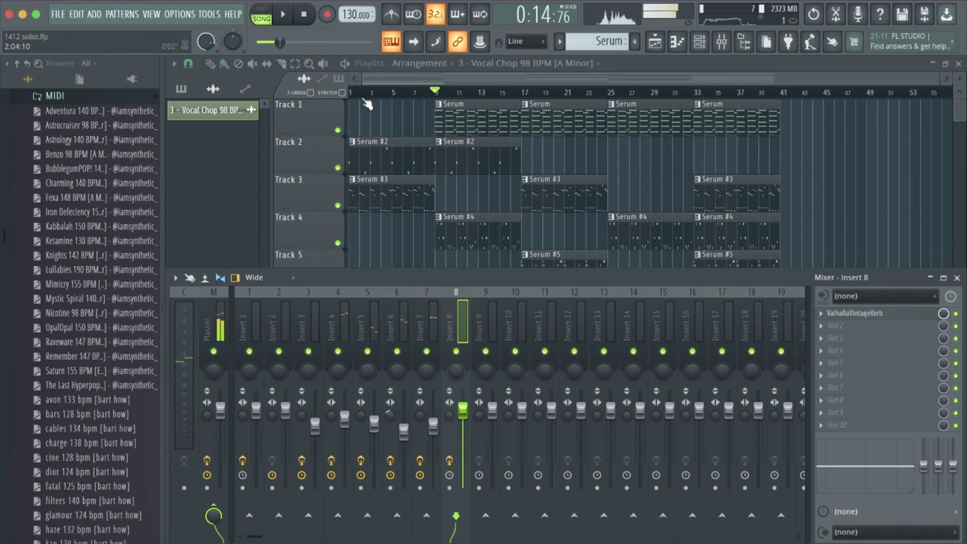
pyautogui.press('F9')
# Trim the silent start of the vocal chop clip on track 9 and align the clip to bar 1.
pyautogui.press('space')
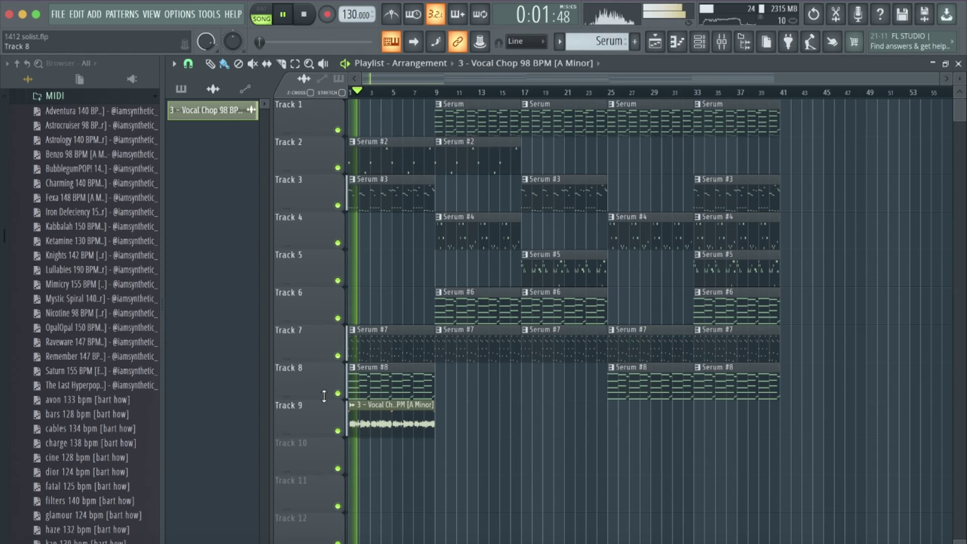
pyautogui.scroll(3, 393, 302)
pyautogui.press('space')
pyautogui.doubleClick(393, 421)
pyautogui.moveTo(393, 194); pyautogui.dragTo(401, 69)
pyautogui.press('space')
pyautogui.press('space')
pyautogui.scroll(3, 349, 431)
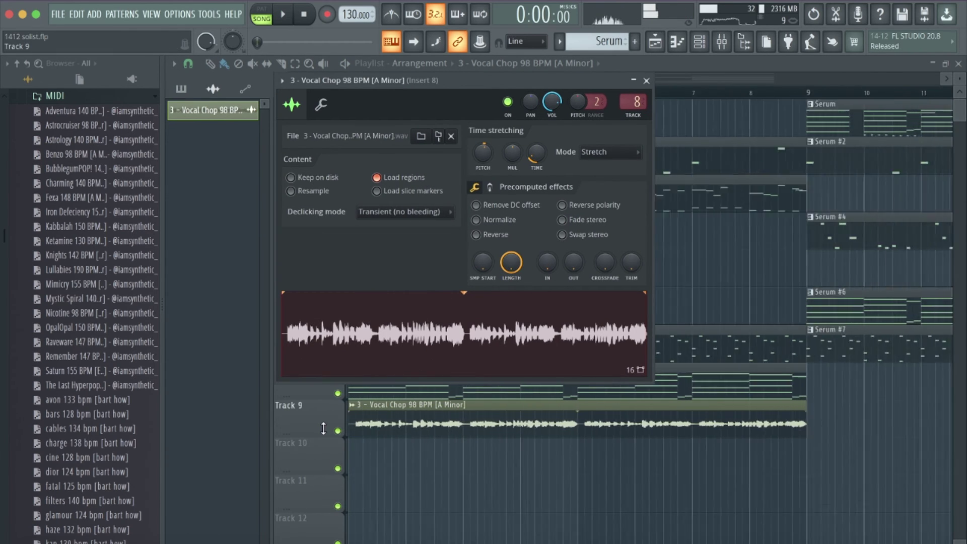
pyautogui.click(348, 431)
pyautogui.moveTo(357, 433); pyautogui.dragTo(320, 429)
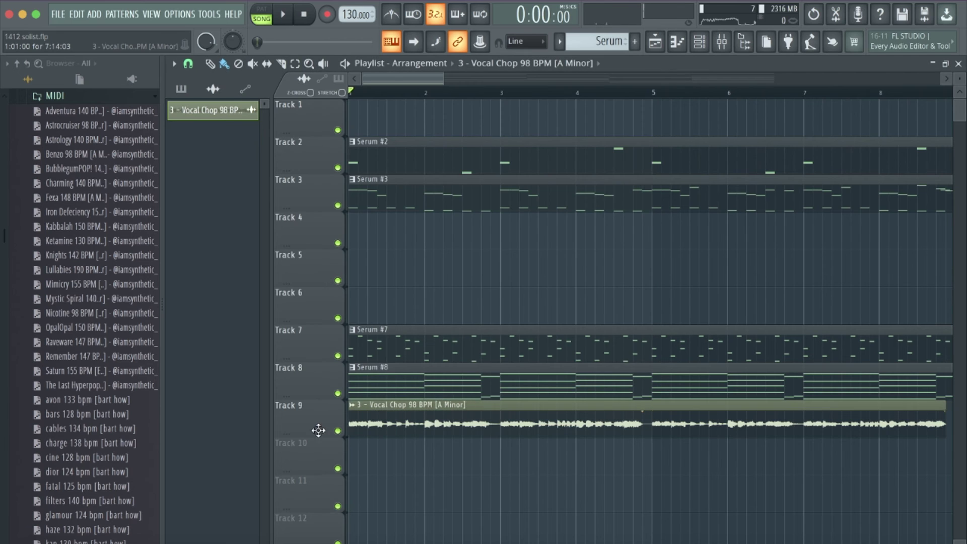
# Extend the end of the vocal chop clip to bar 9 so that it fills eight bars.
pyautogui.press('space')
pyautogui.scroll(-4, 414, 437)
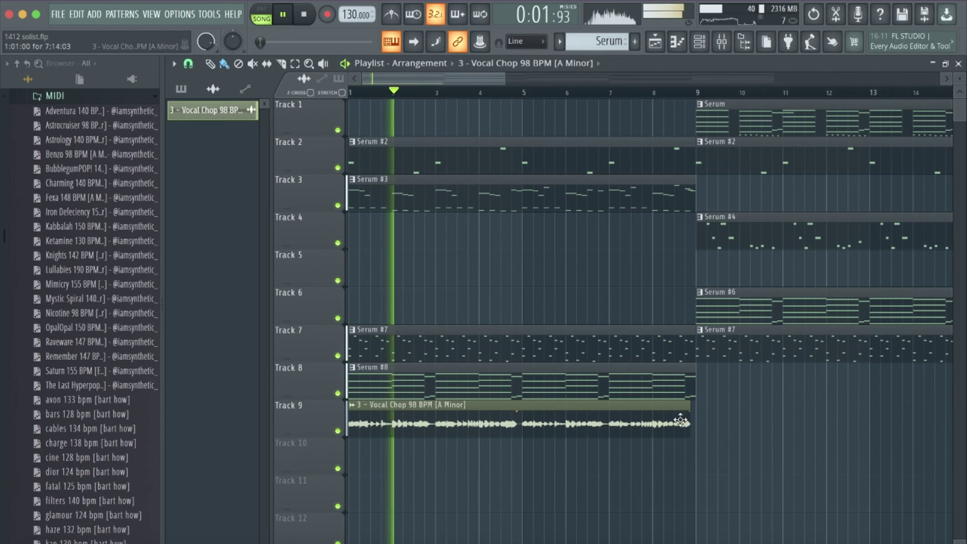
pyautogui.scroll(4, 697, 411)
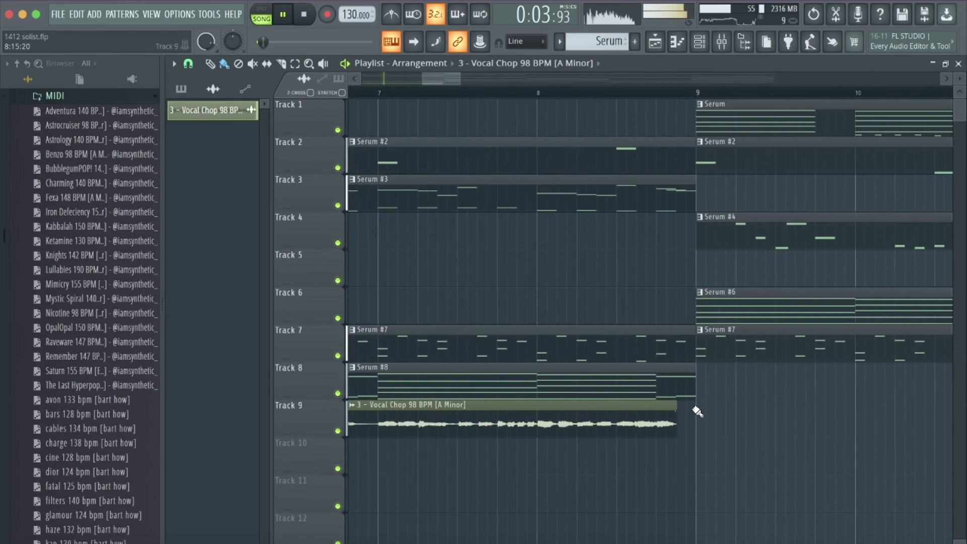
pyautogui.scroll(-4, 687, 407)
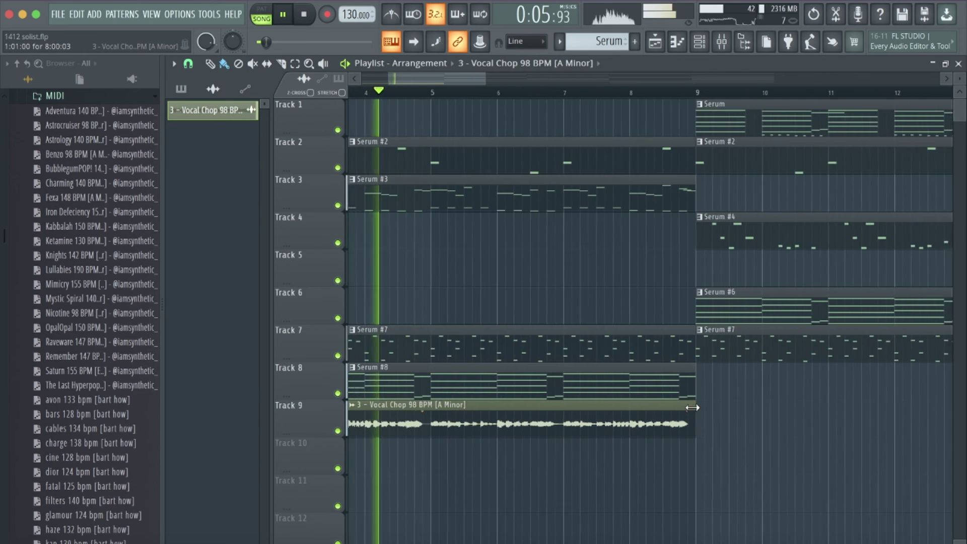
# Route the vocal chop to mixer insert 9 and add HalfTime with a 1/4 loop, 2x mode and a slightly reduced mix.
pyautogui.doubleClick(461, 419)
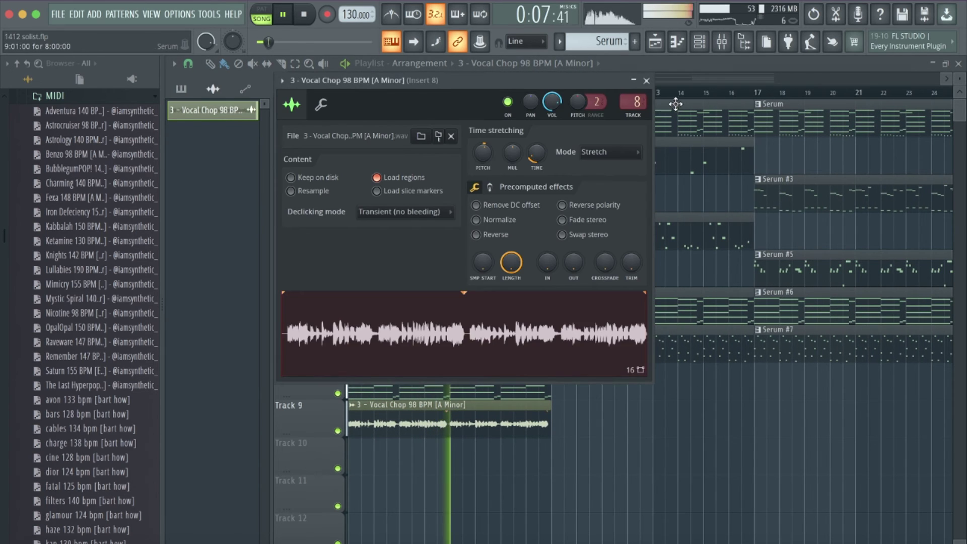
pyautogui.doubleClick(637, 103)
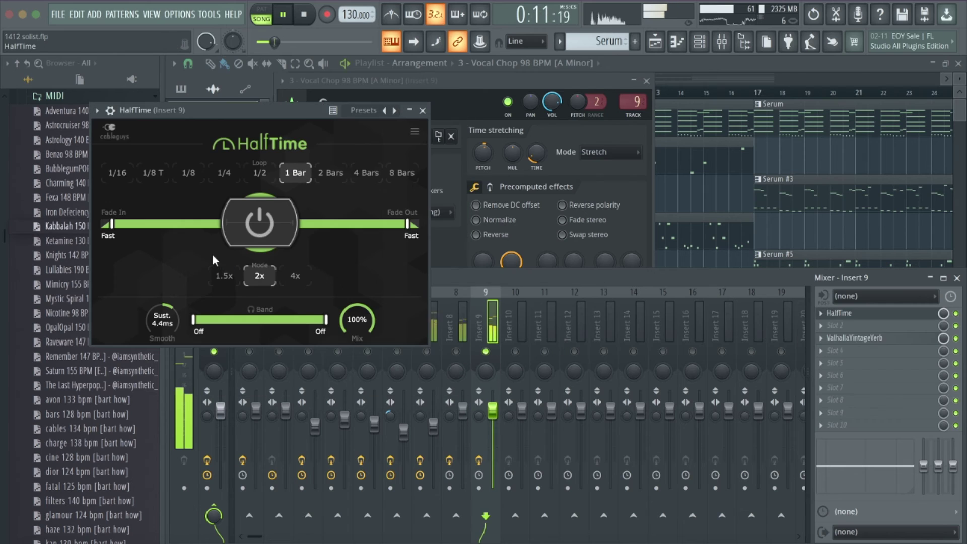
pyautogui.scroll(-2, 356, 319)
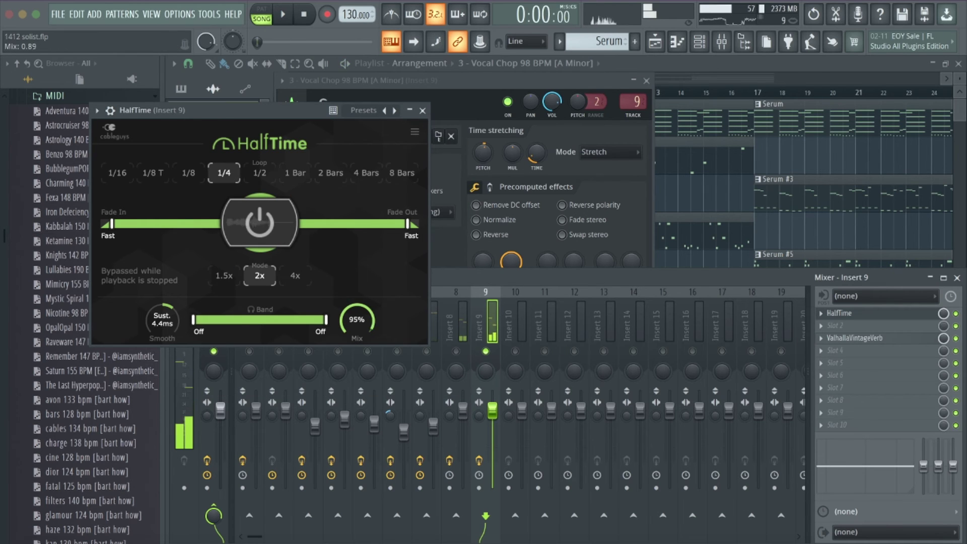
pyautogui.click(423, 111)
pyautogui.click(647, 82)
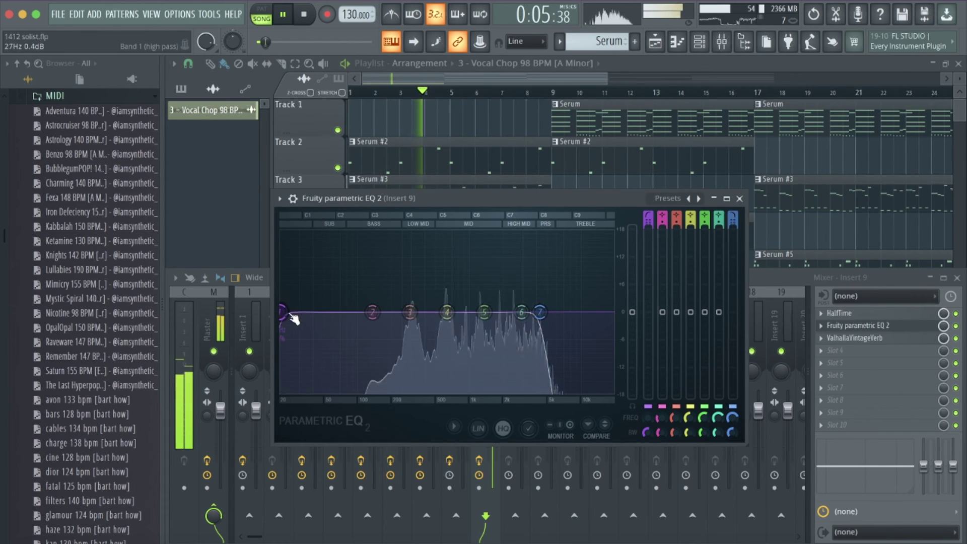
# In Insert 9's Fruity parametric EQ 2, set the band 1 low cut to about 161 Hz and shift the band 7 high cut slightly.
pyautogui.moveTo(282, 312); pyautogui.dragTo(373, 313)
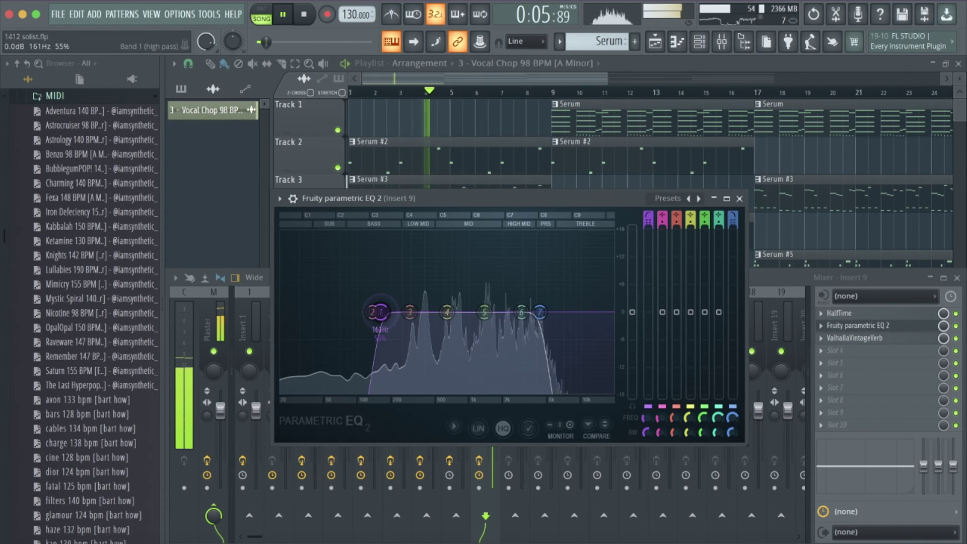
pyautogui.moveTo(539, 312)
pyautogui.mouseDown()
pyautogui.moveTo(568, 312)
pyautogui.moveTo(550, 319)
pyautogui.mouseUp()
pyautogui.press('Escape')
pyautogui.press('F9')
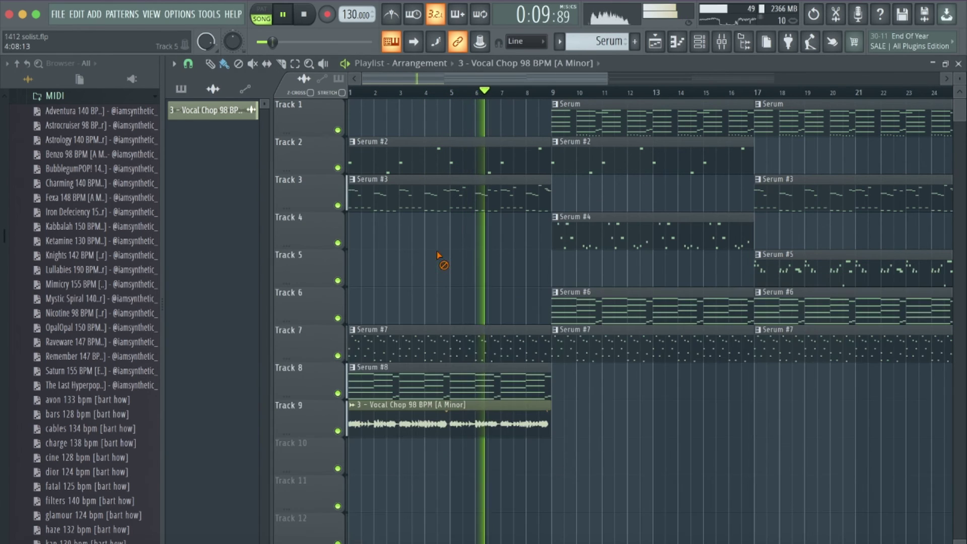
# Copy the vocal chop clip on track 9 to bars 25–32.
pyautogui.scroll(-2, 442, 255)
pyautogui.moveTo(408, 428); pyautogui.dragTo(668, 428)
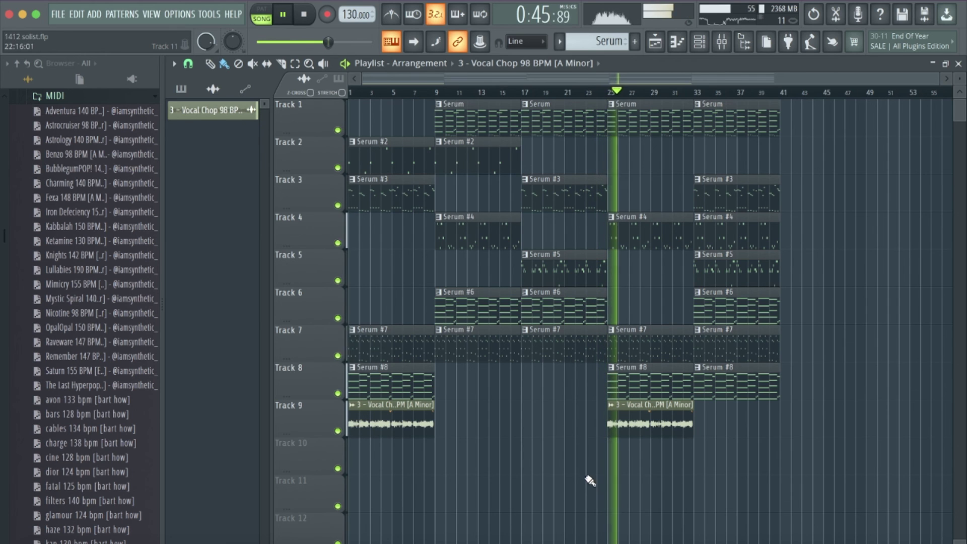
pyautogui.click(624, 477)
pyautogui.rightClick(654, 466)
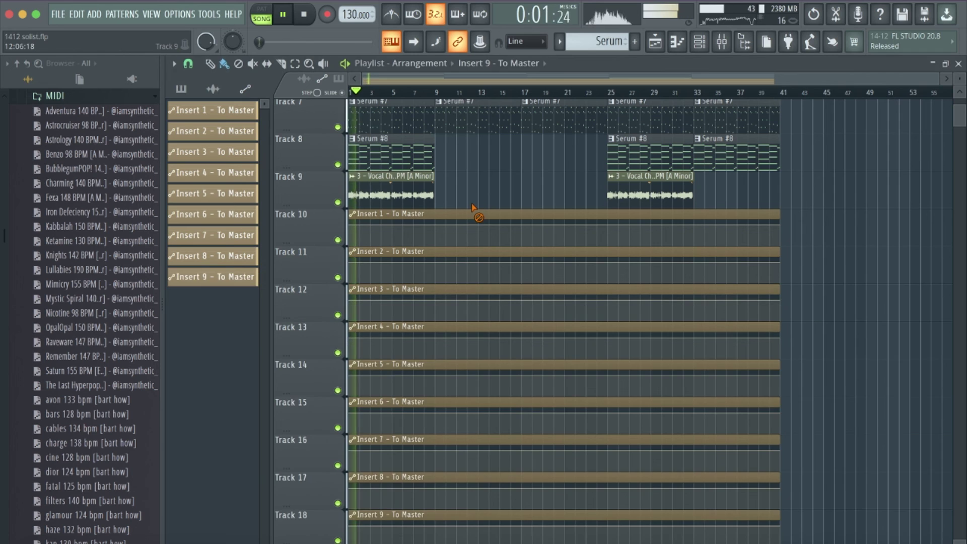
# Place Insert 9's Renaissance Compressor before ValhallaVintageVerb and set the compressor's gain to 7.4 dB.
pyautogui.click(721, 41)
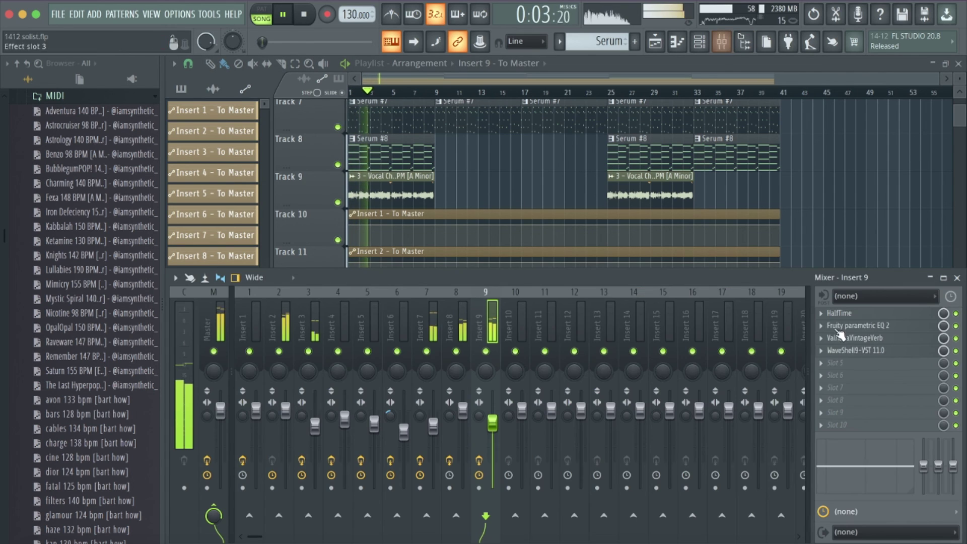
pyautogui.press('F8')
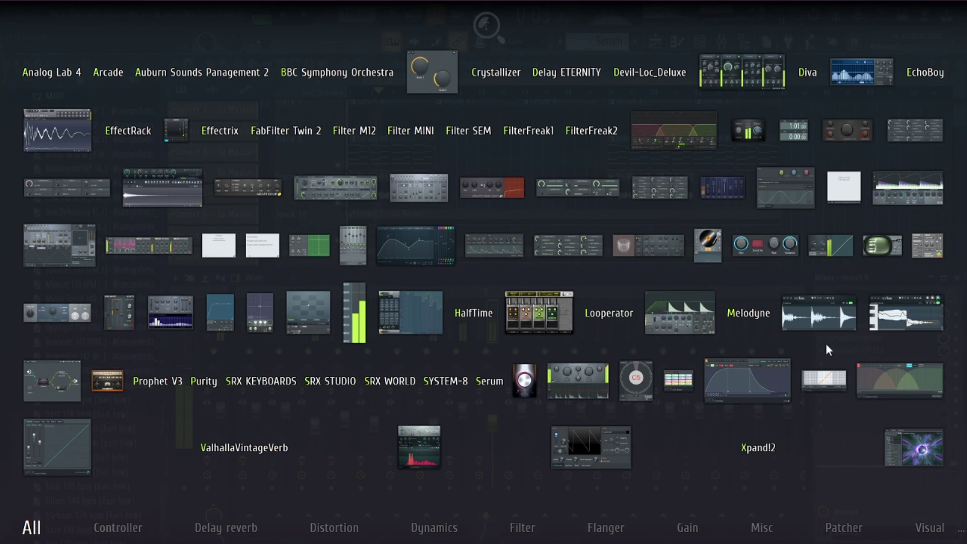
pyautogui.press('F8')
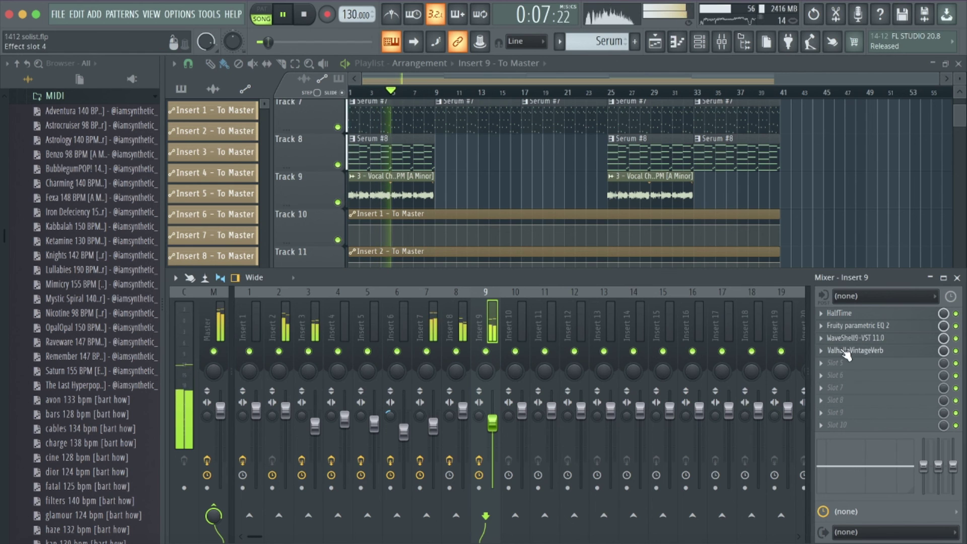
pyautogui.click(855, 338)
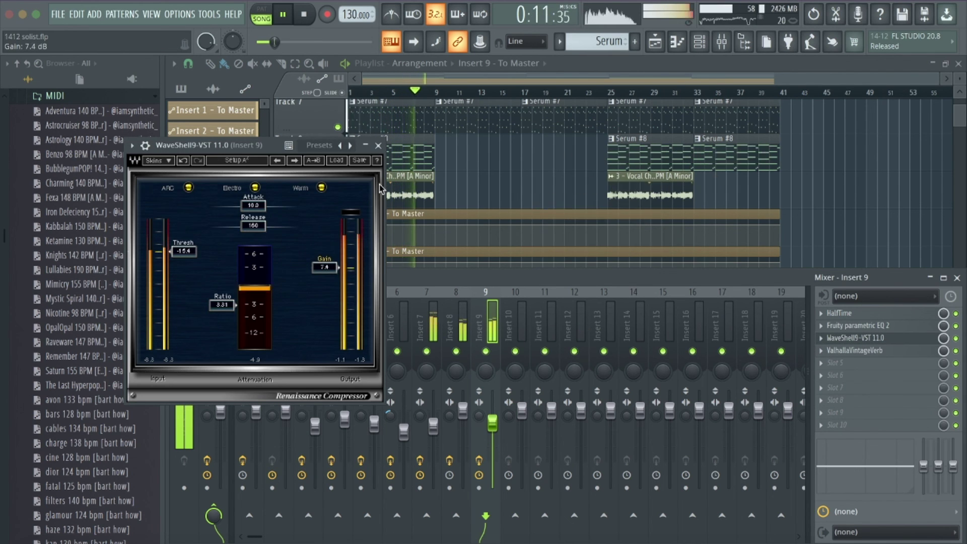
pyautogui.press('F12')
pyautogui.scroll(5, 410, 280)
pyautogui.press('space')
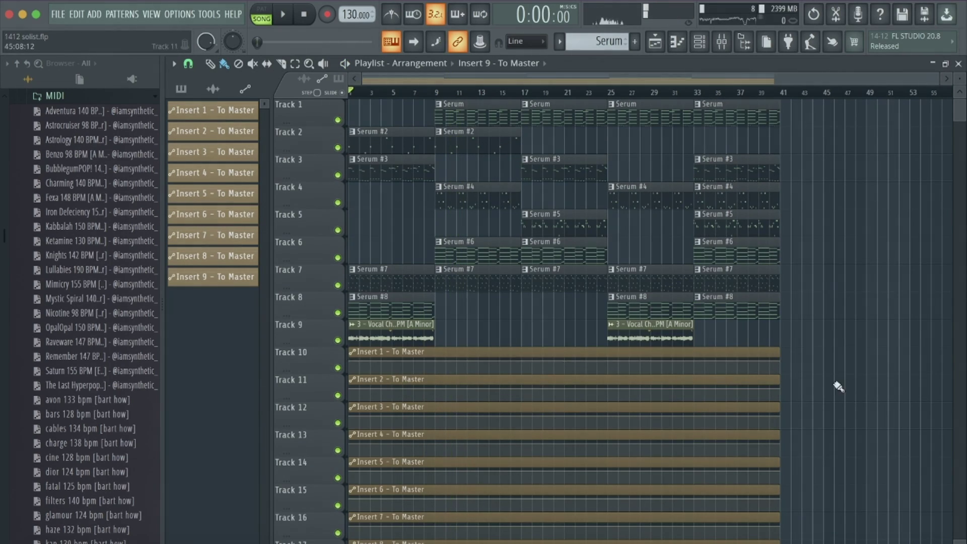
# Remove the Insert 1 automation clip and shape the Insert 2–5 automation to drop out wherever their parts have no clips.
pyautogui.rightClick(496, 355)
pyautogui.moveTo(433, 422)
pyautogui.mouseDown()
pyautogui.moveTo(755, 428)
pyautogui.moveTo(639, 429)
pyautogui.mouseUp()
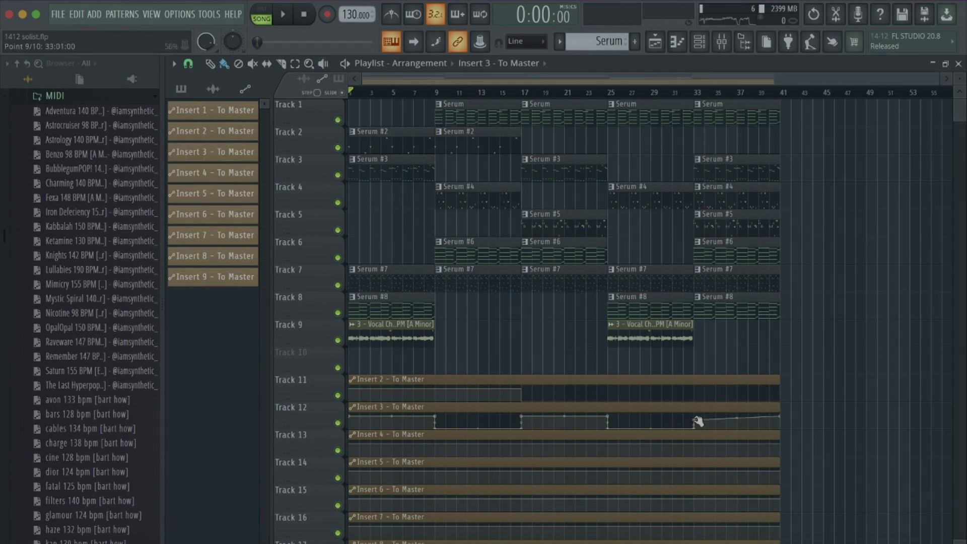
pyautogui.click(608, 448)
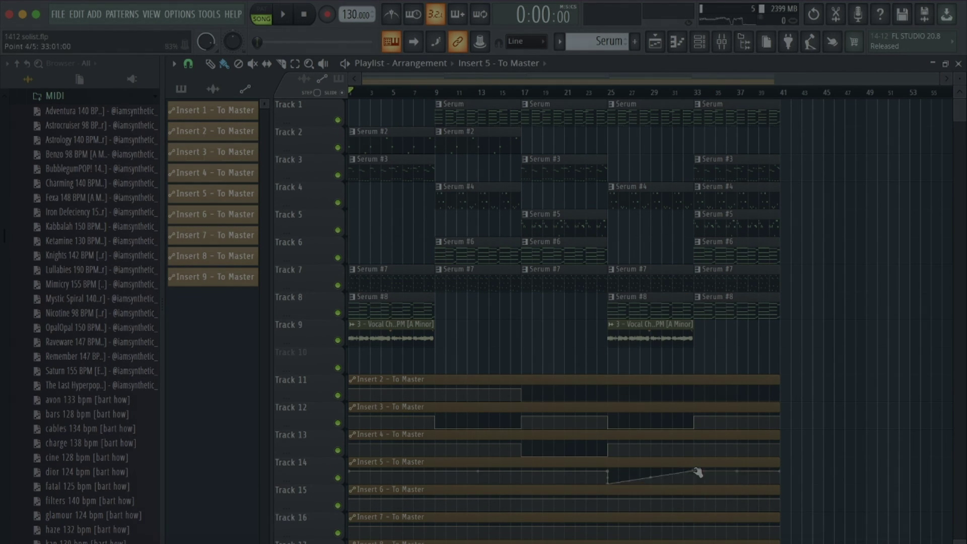
# Remove the Insert 7 and Insert 8 automation clips, move the Insert 9 clip up to track 16, and undo the latest clip changes.
pyautogui.scroll(-2, 428, 408)
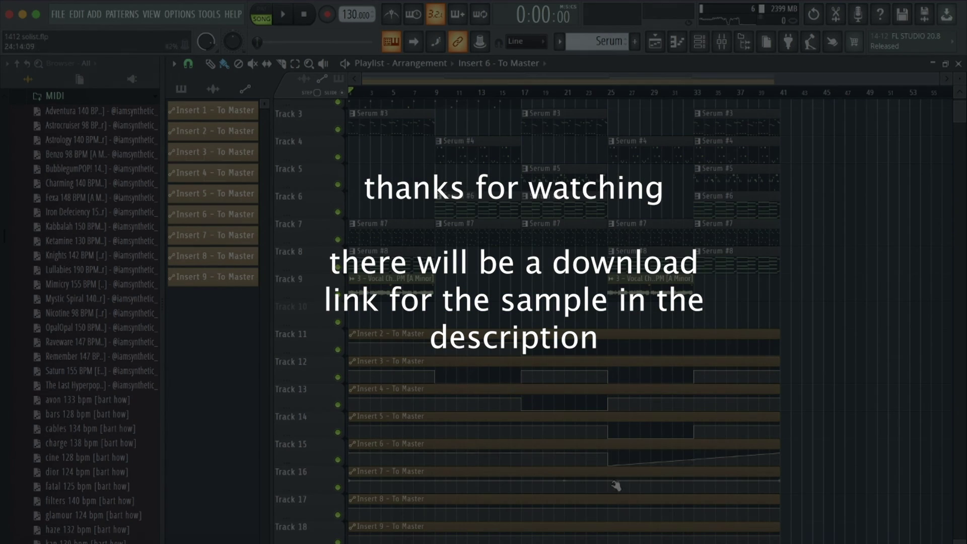
pyautogui.rightClick(461, 472)
pyautogui.rightClick(461, 498)
pyautogui.moveTo(461, 526); pyautogui.dragTo(461, 473)
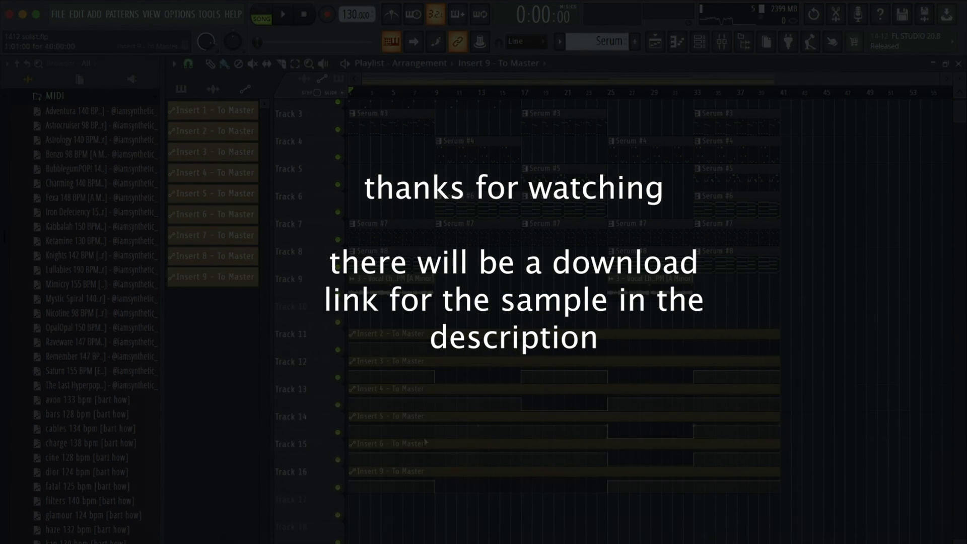
pyautogui.hotkey('ctrl', 'z')
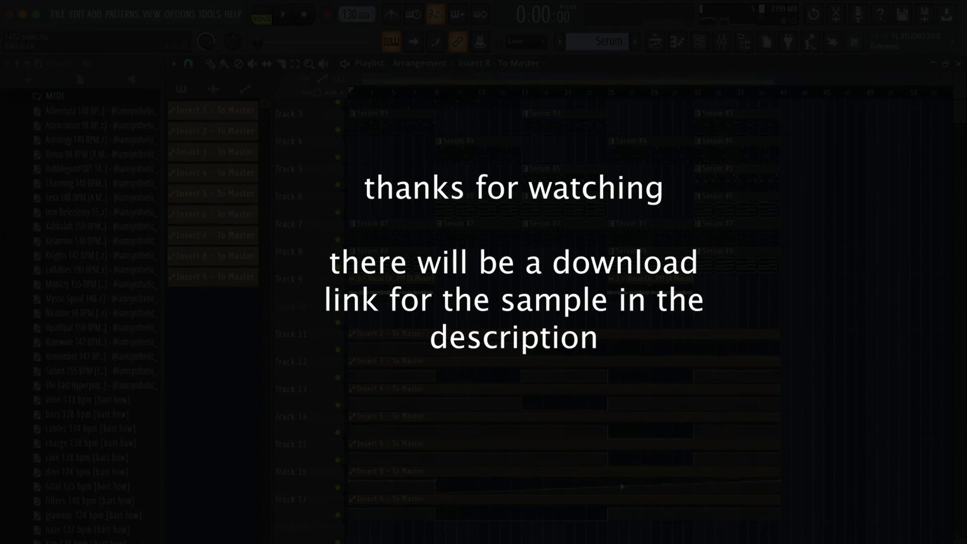